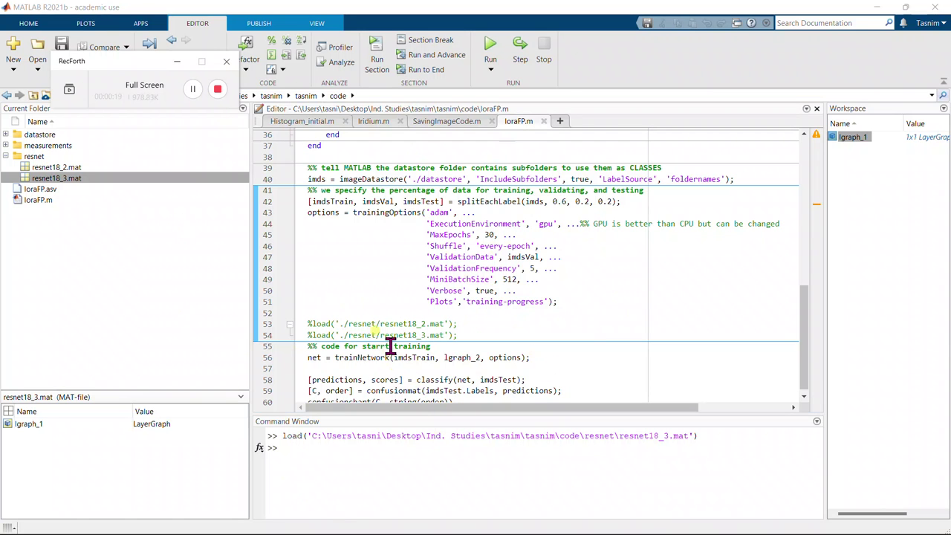
Step: Launch Deep Network Designer by running deepNetworkDesigner as a command, and maximize its window
scroll(382, 334, "down", 1)
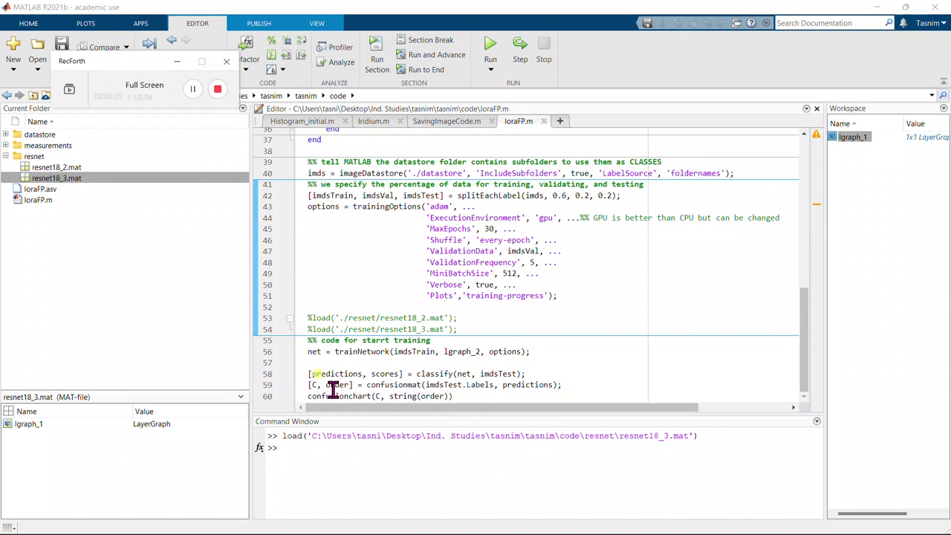
left_click(309, 447)
type("deeo")
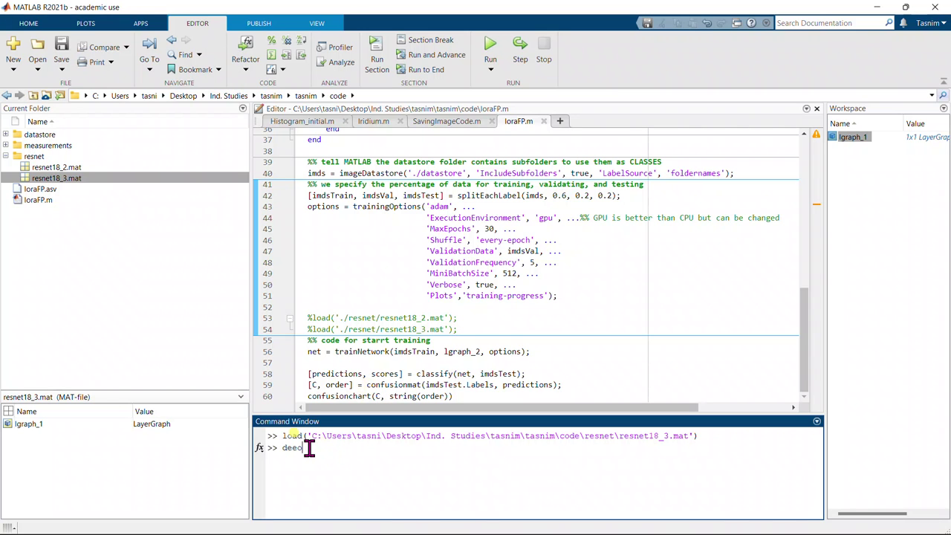
key("BackSpace")
type("pNetworkDesign")
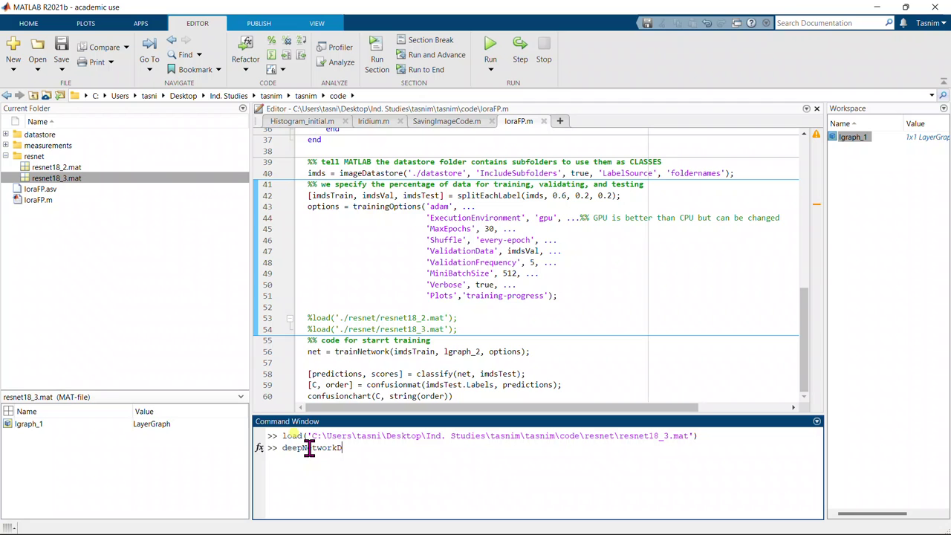
type("er")
key("Return")
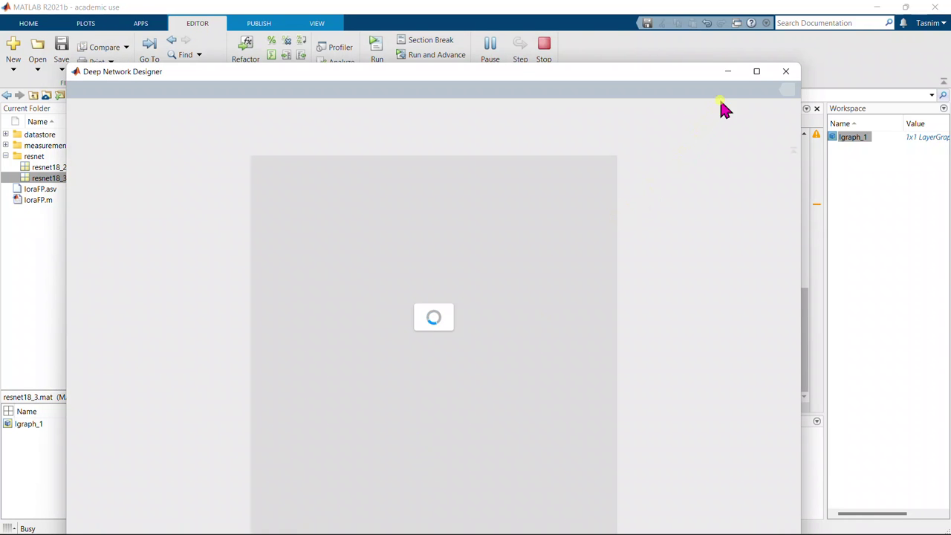
left_click(756, 71)
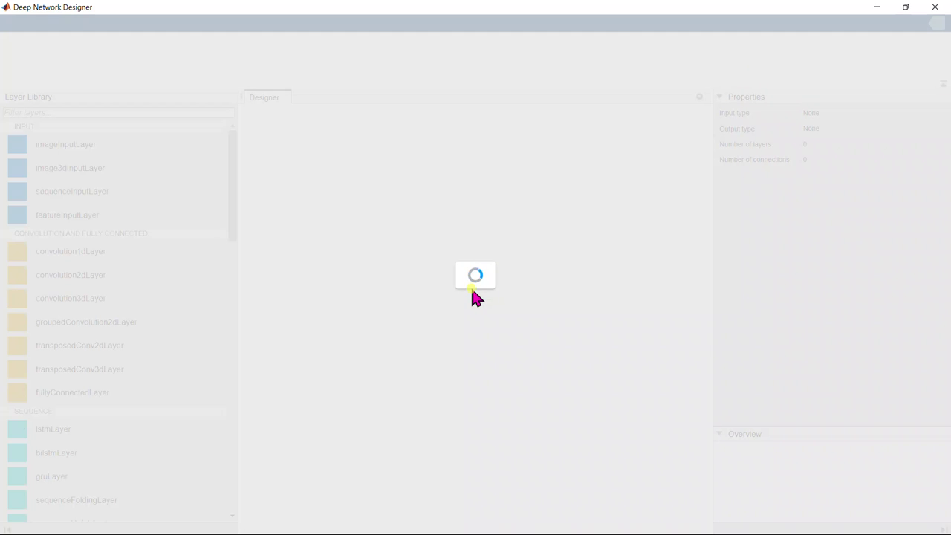
Step: Search Windows for "task" and launch Task Manager
mouse_move(399, 522)
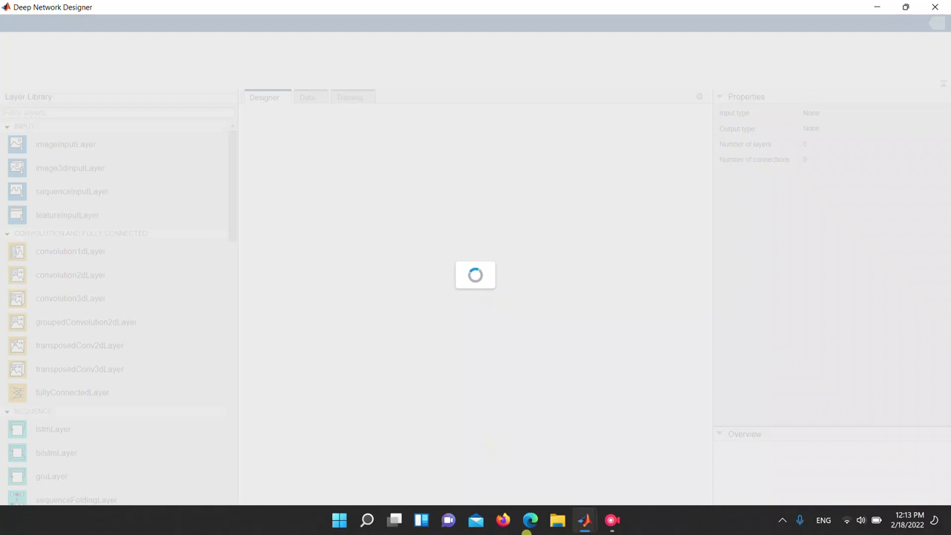
left_click(367, 519)
type("task")
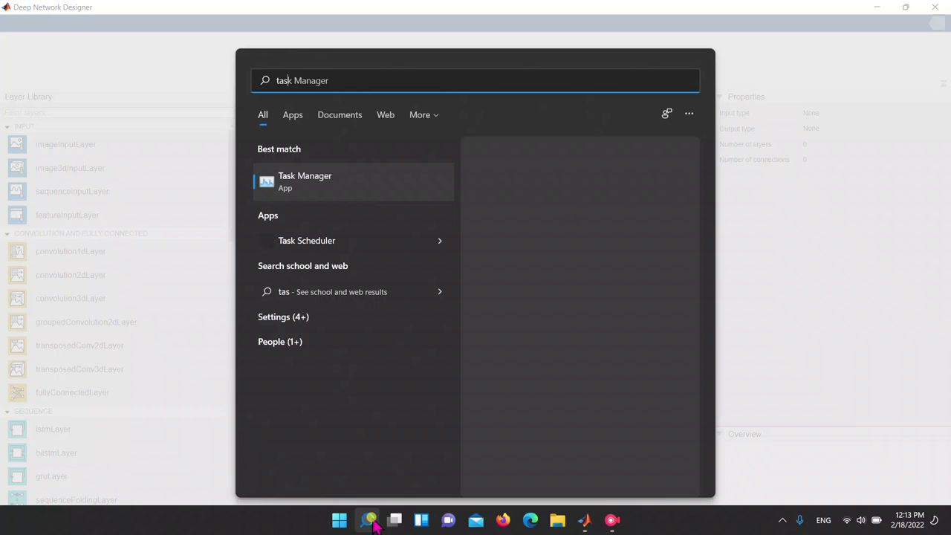
key("Return")
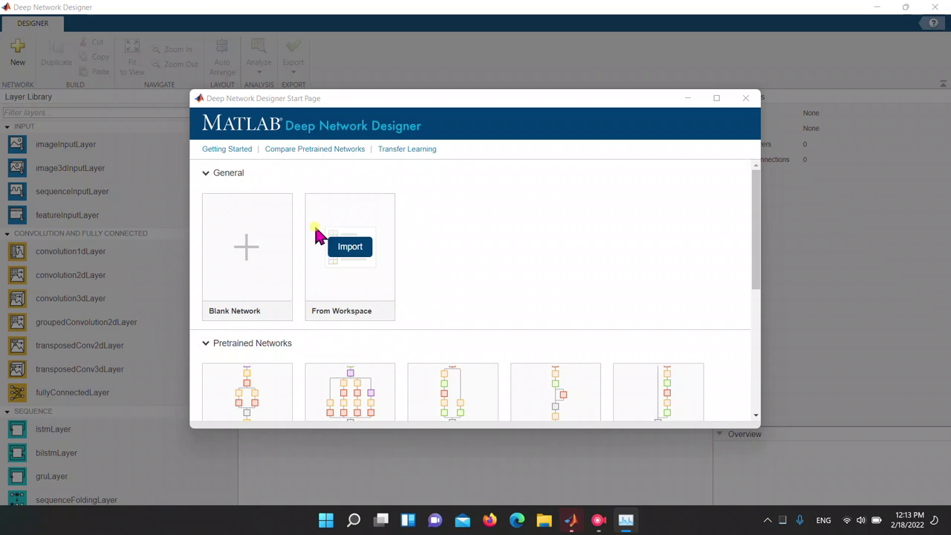
Step: Expand the start page's Pretrained Networks section to show all available networks
scroll(435, 262, "down", 1)
scroll(435, 263, "up", 1)
mouse_move(376, 264)
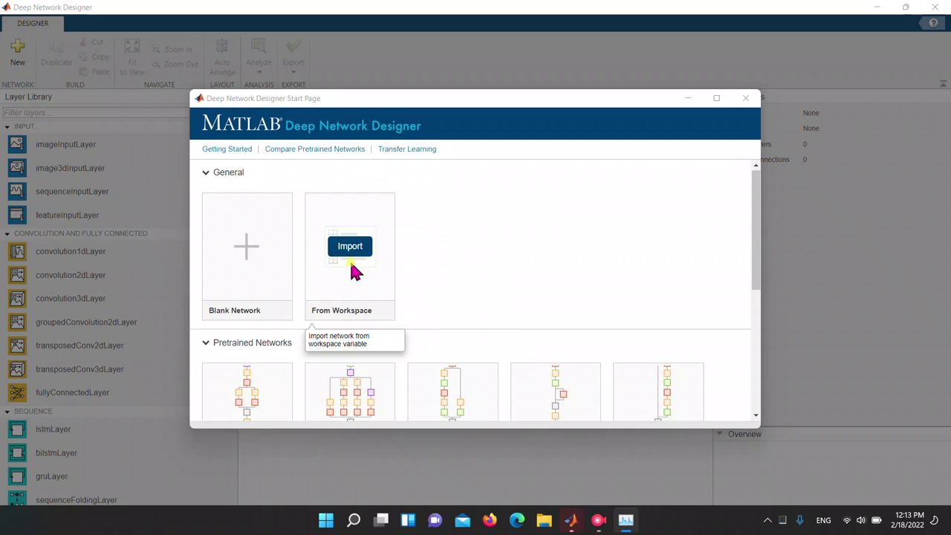
mouse_move(247, 266)
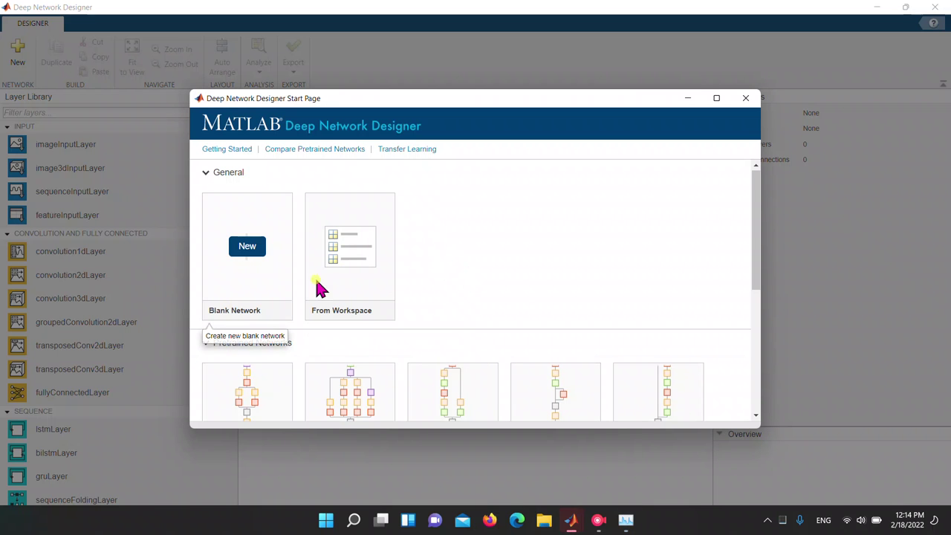
left_click(756, 215)
left_click_drag(756, 215, 764, 297)
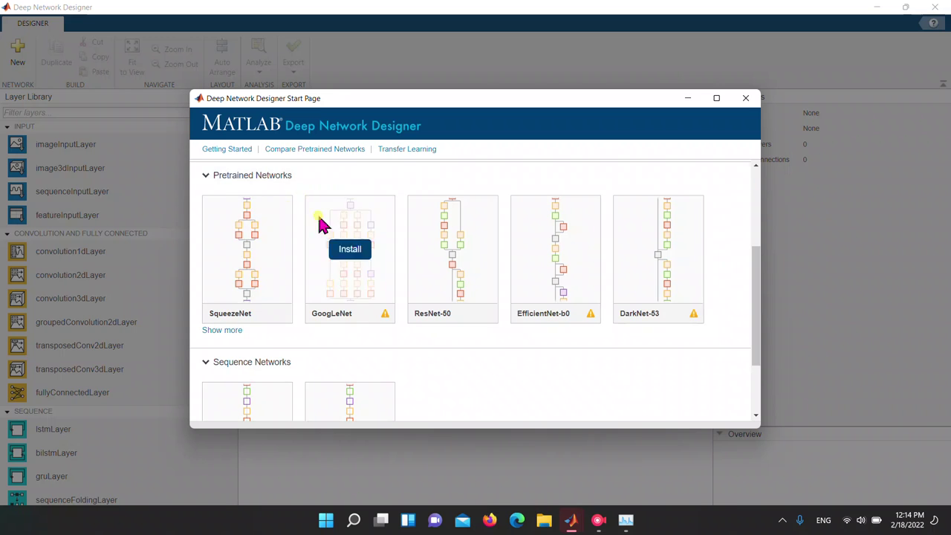
left_click(221, 331)
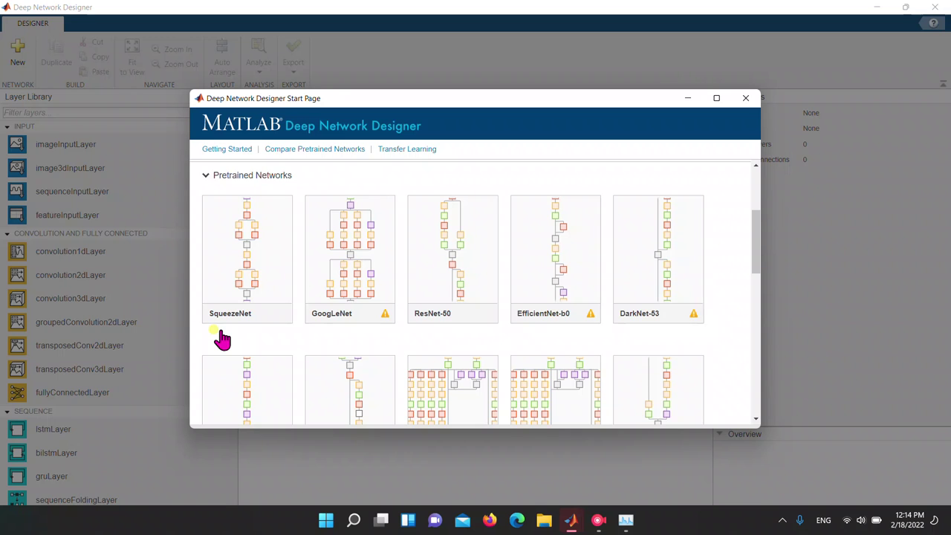
Step: Examine the depth, size, parameters and installation status of the pretrained networks, including SqueezeNet, ResNet-50, DarkNet-53 and EfficientNet-b0
mouse_move(238, 319)
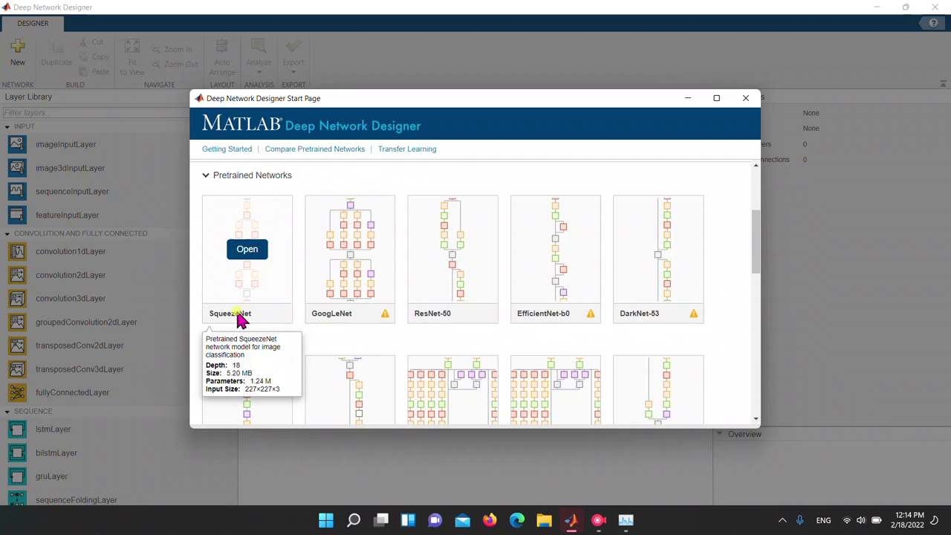
mouse_move(344, 318)
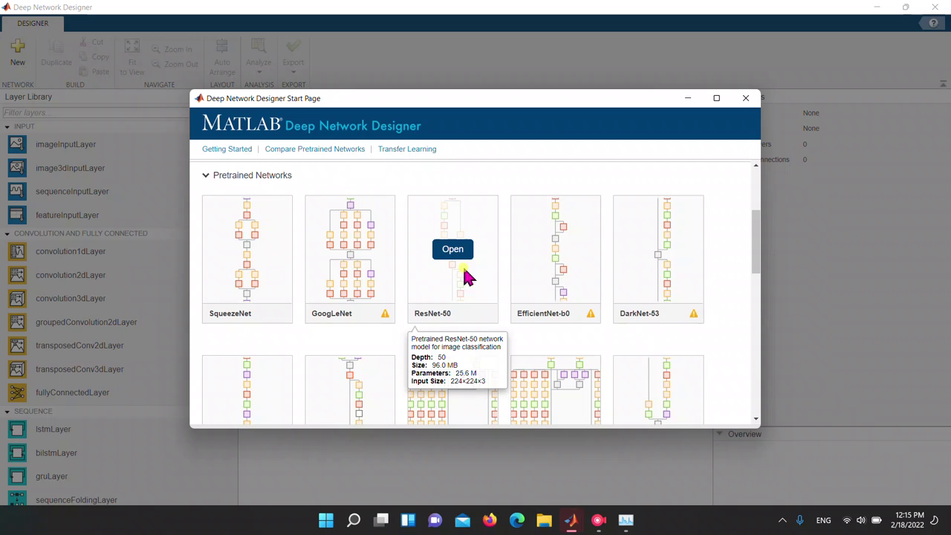
scroll(456, 290, "down", 1)
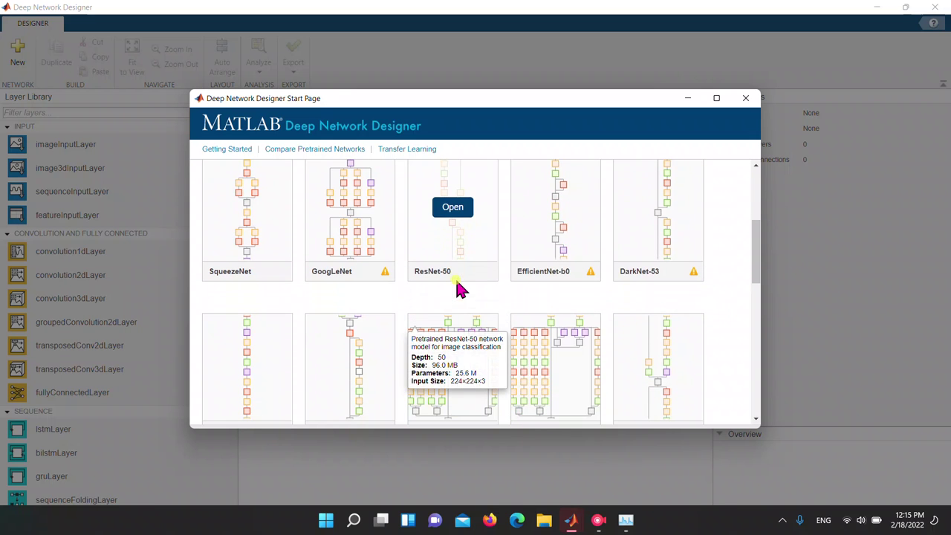
mouse_move(681, 248)
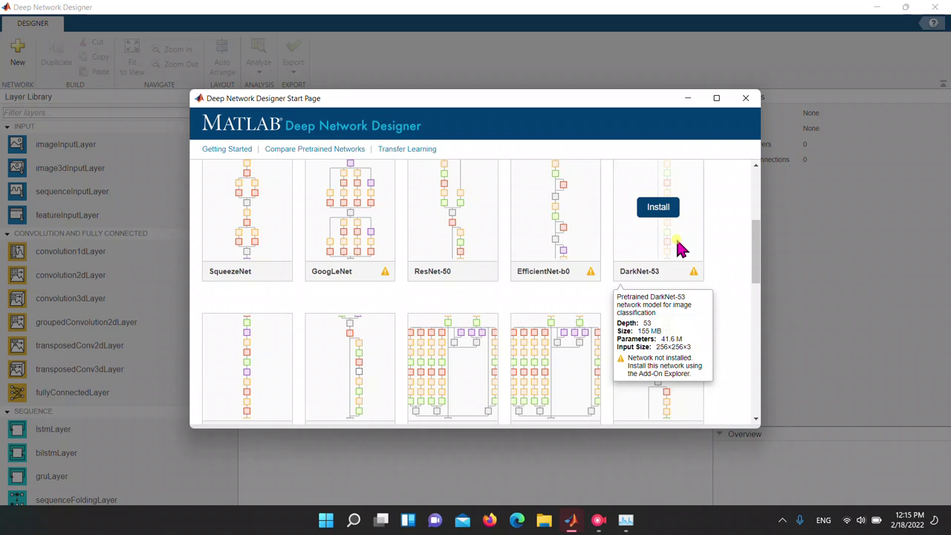
mouse_move(561, 248)
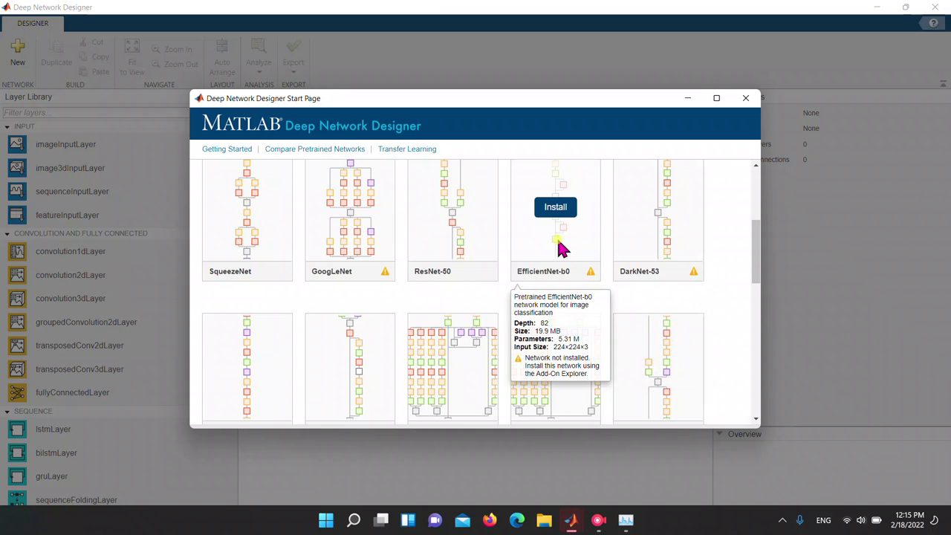
mouse_move(756, 262)
left_mouse_down()
mouse_move(754, 275)
mouse_move(755, 260)
left_mouse_up()
mouse_move(526, 254)
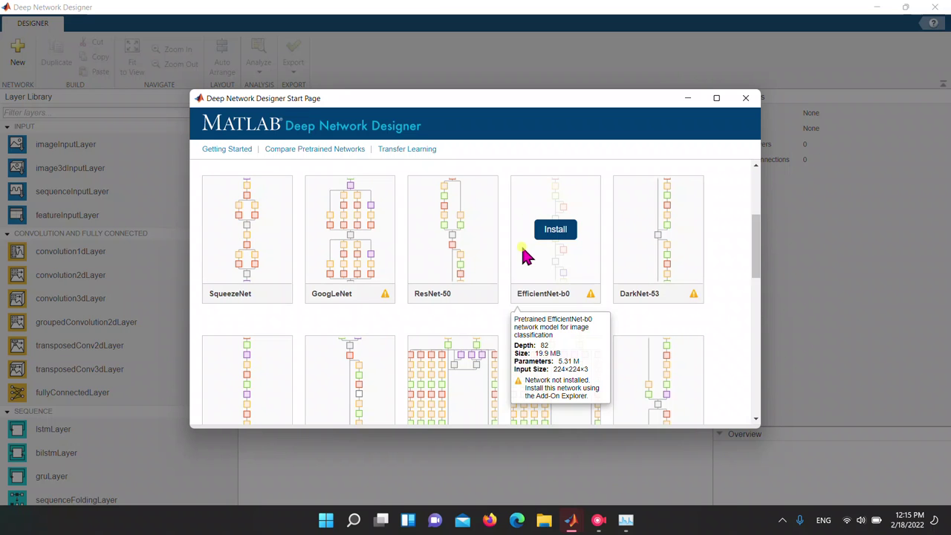
mouse_move(423, 261)
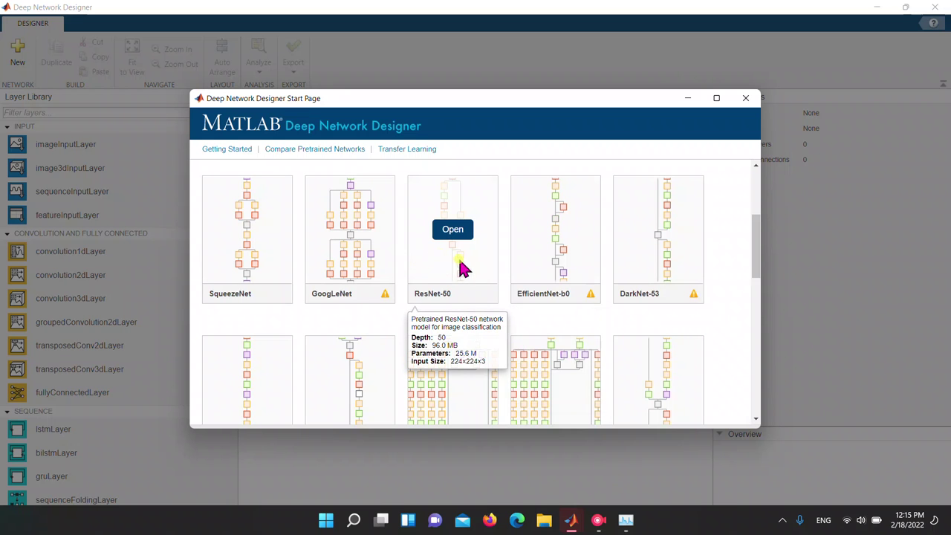
Step: Open the add-on page for the pretrained ResNet-18 network and start it with the Download Only option
left_click_drag(761, 260, 747, 333)
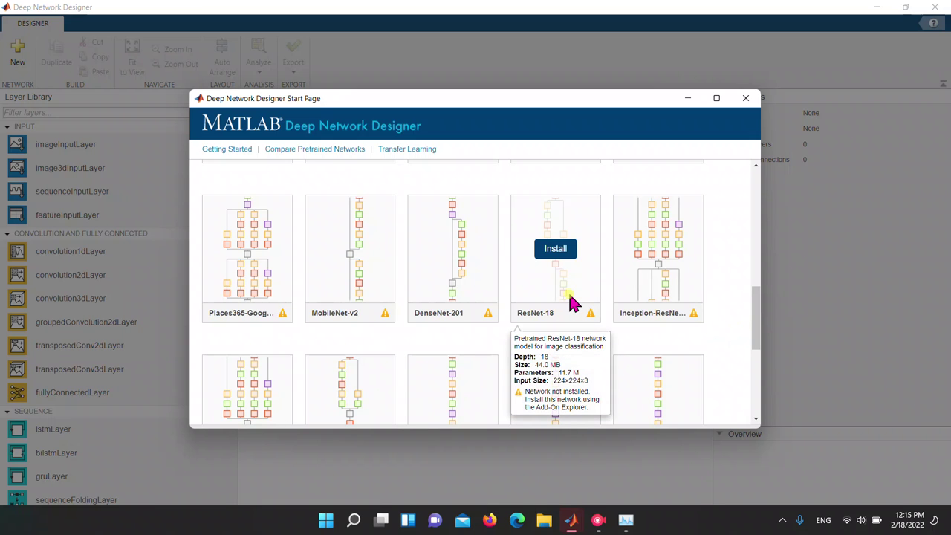
left_click(542, 249)
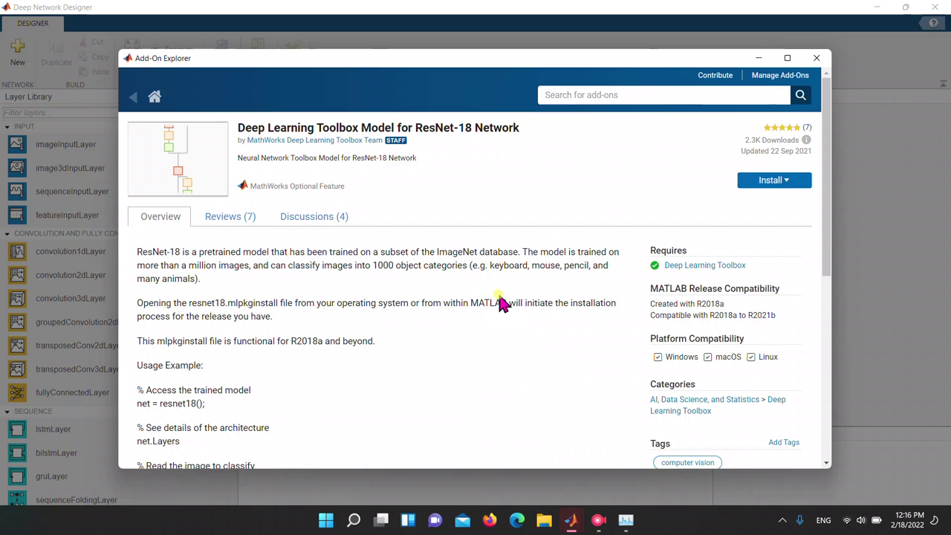
left_click(798, 182)
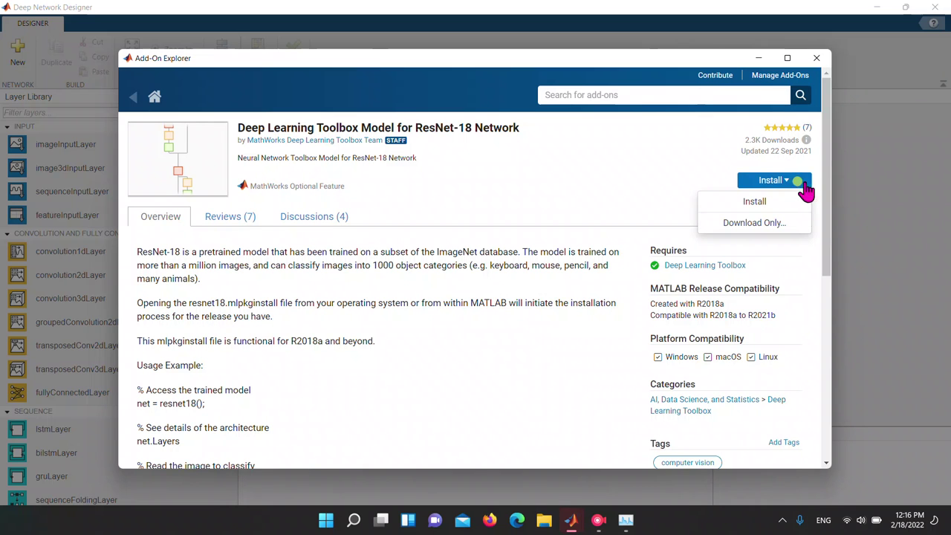
left_click(731, 224)
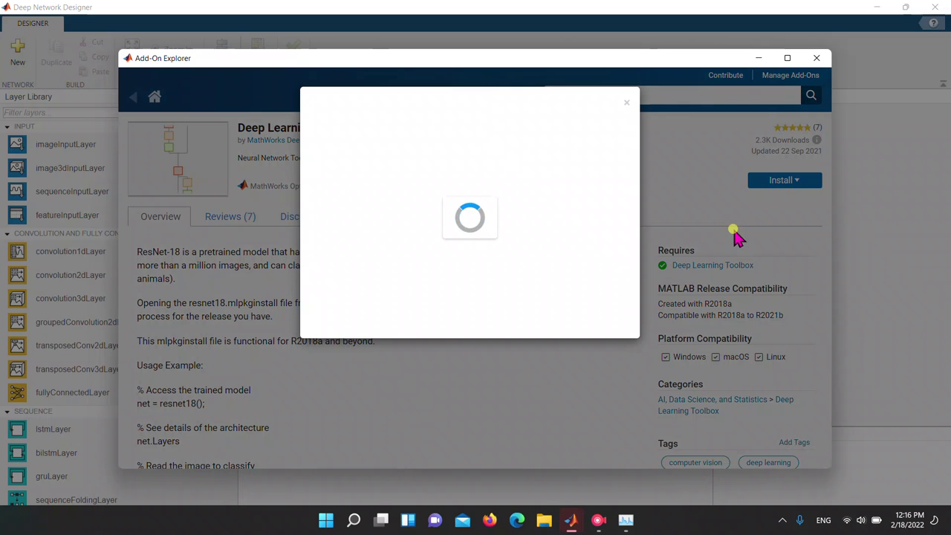
mouse_move(595, 525)
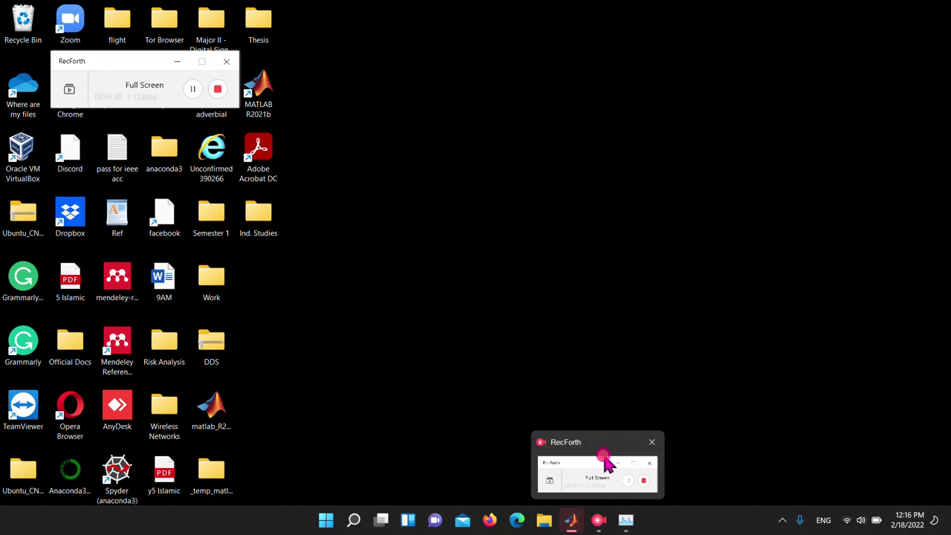
left_click(604, 458)
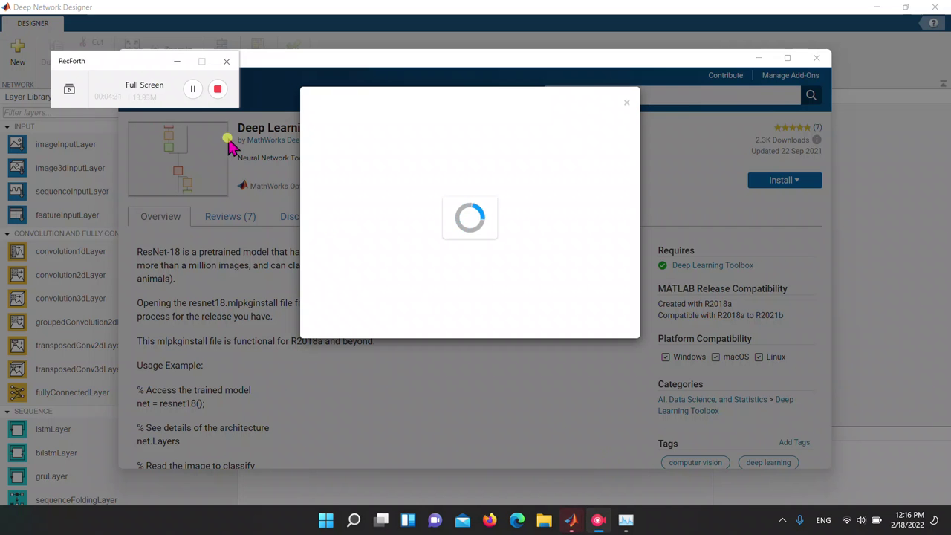
left_click(193, 89)
left_click(192, 89)
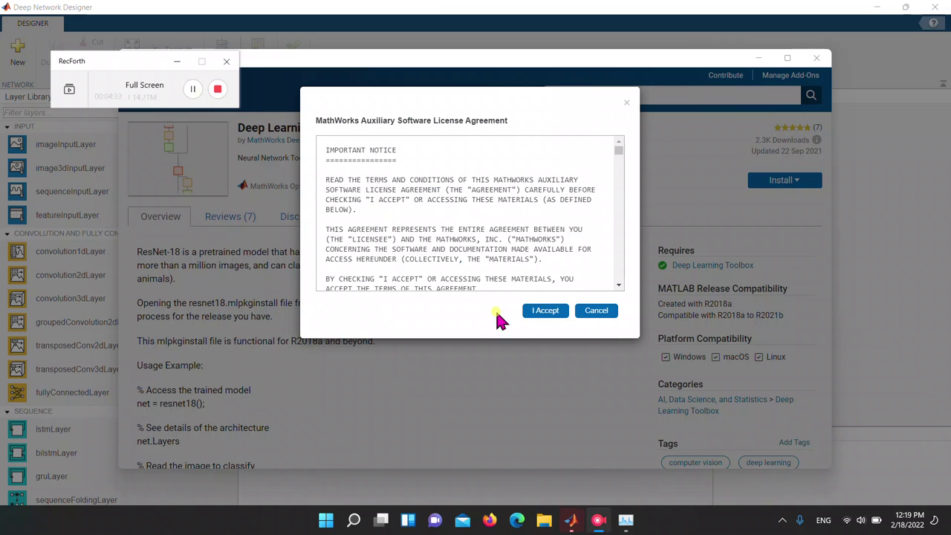
Step: Accept the license agreement and download the ResNet-18 support package to the proposed R2021b folder, closing the download folder and Add-On Explorer when done
left_click(545, 310)
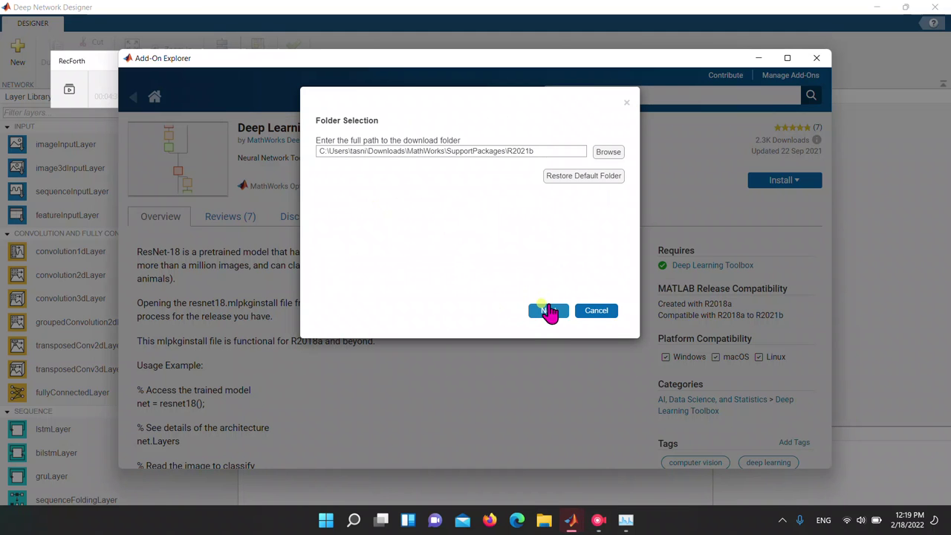
left_click(548, 310)
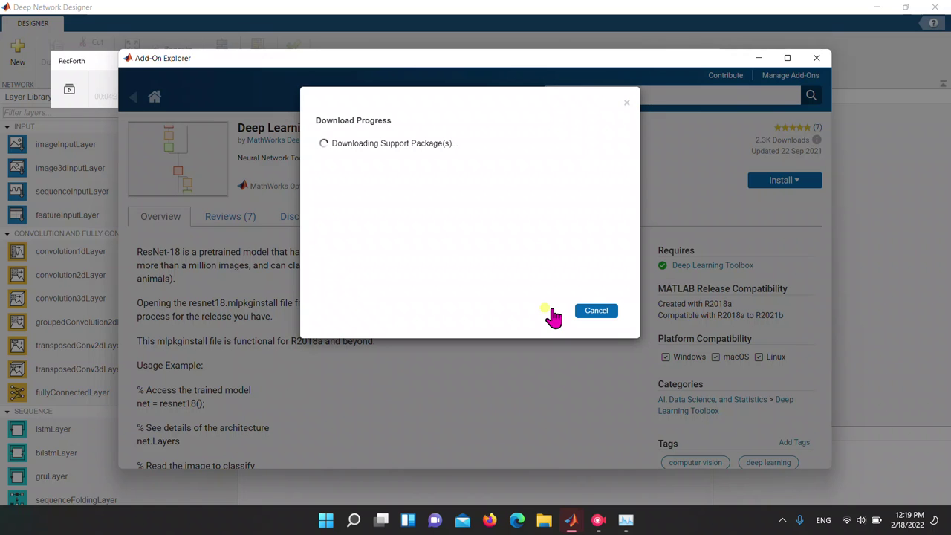
left_click(108, 67)
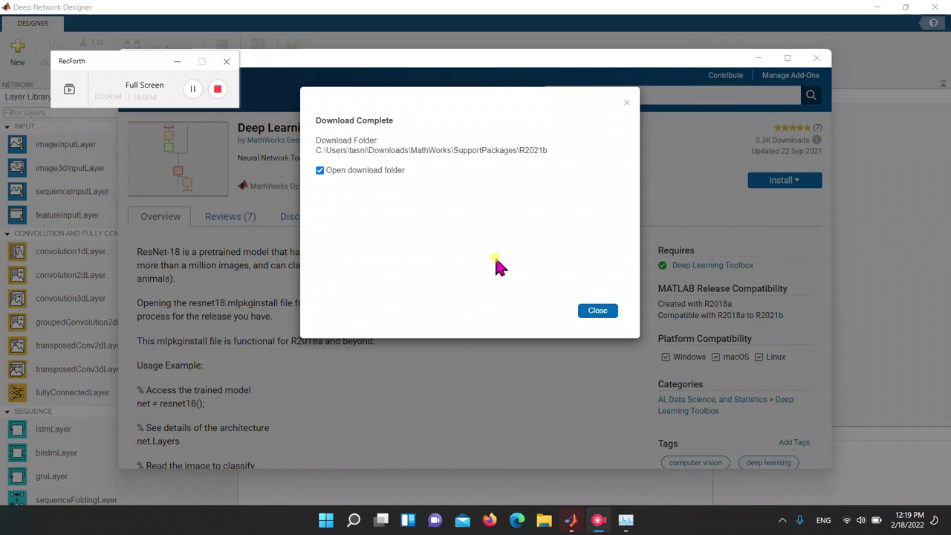
left_click(583, 312)
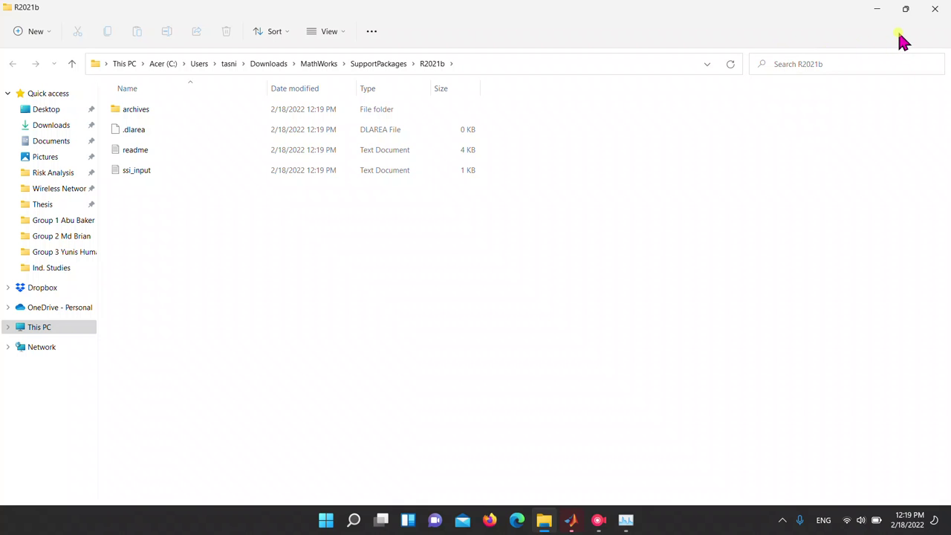
left_click(936, 9)
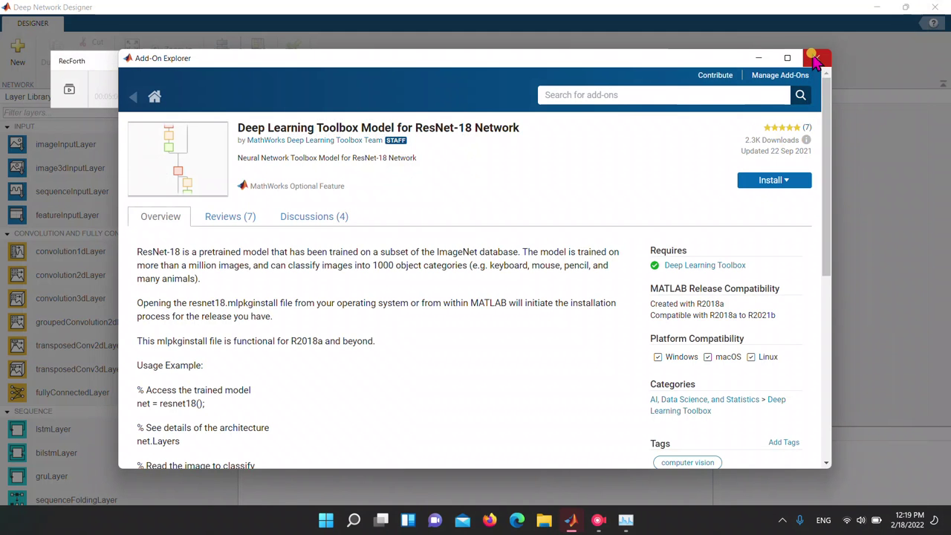
left_click(816, 59)
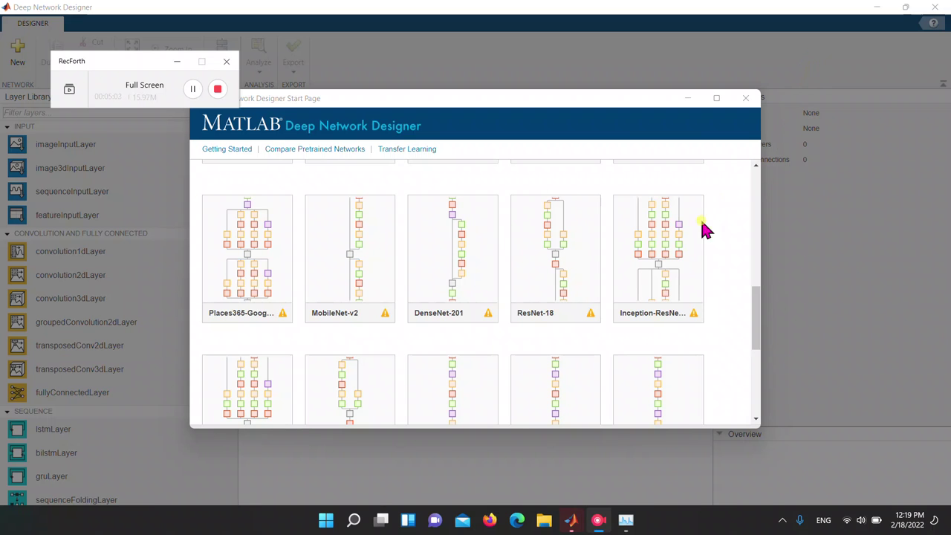
Step: Reopen the add-on page for ResNet-18 from the pretrained networks list
mouse_move(590, 316)
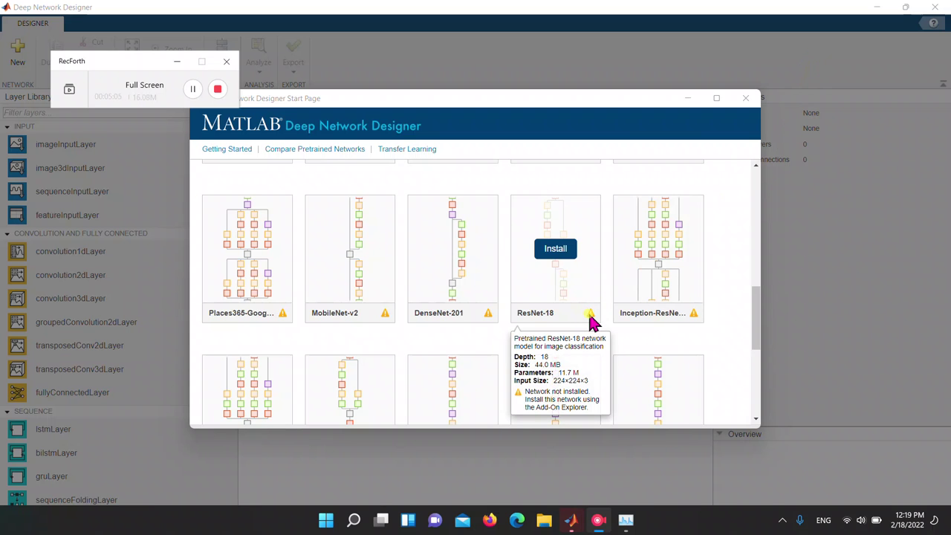
left_click(543, 304)
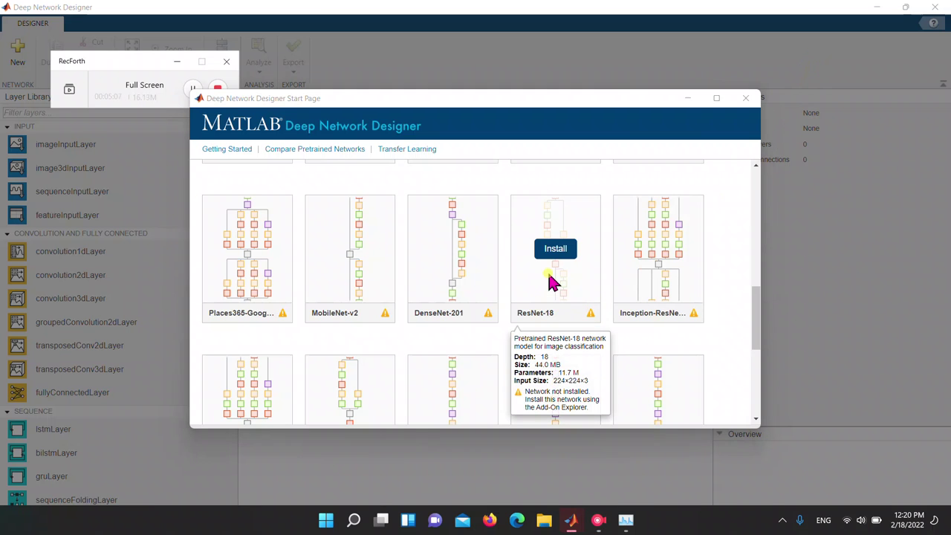
left_click(550, 276)
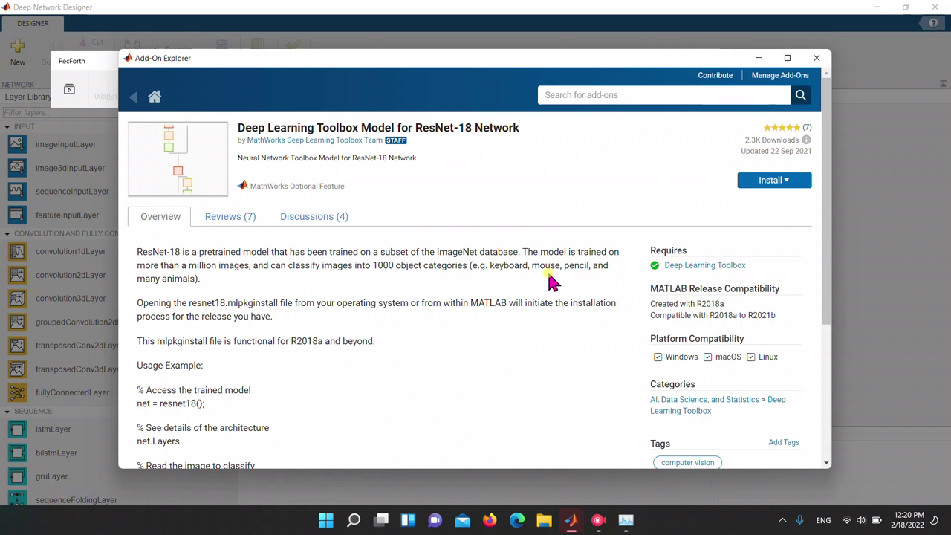
Step: Install the ResNet-18 add-on, accepting the license agreement, and close the Add-On Explorer once installation finishes
left_click(765, 186)
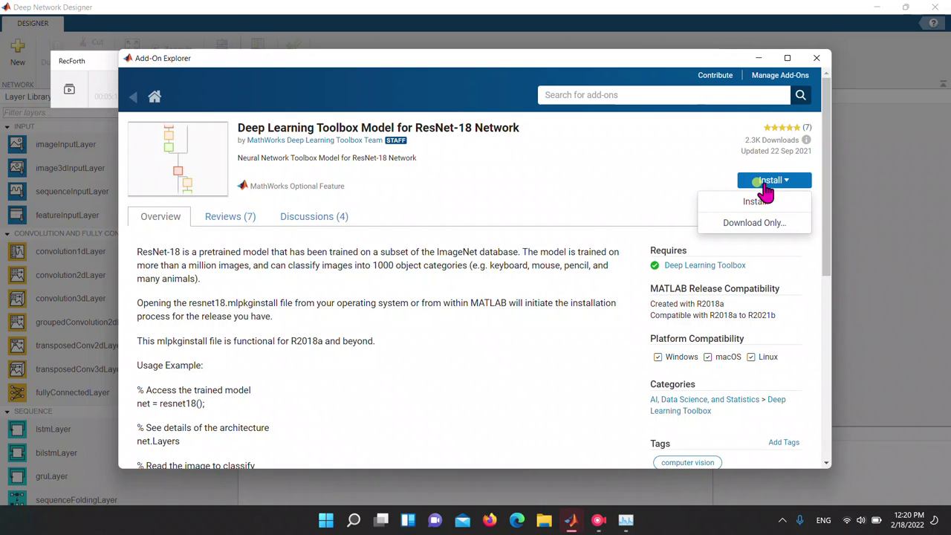
left_click(755, 203)
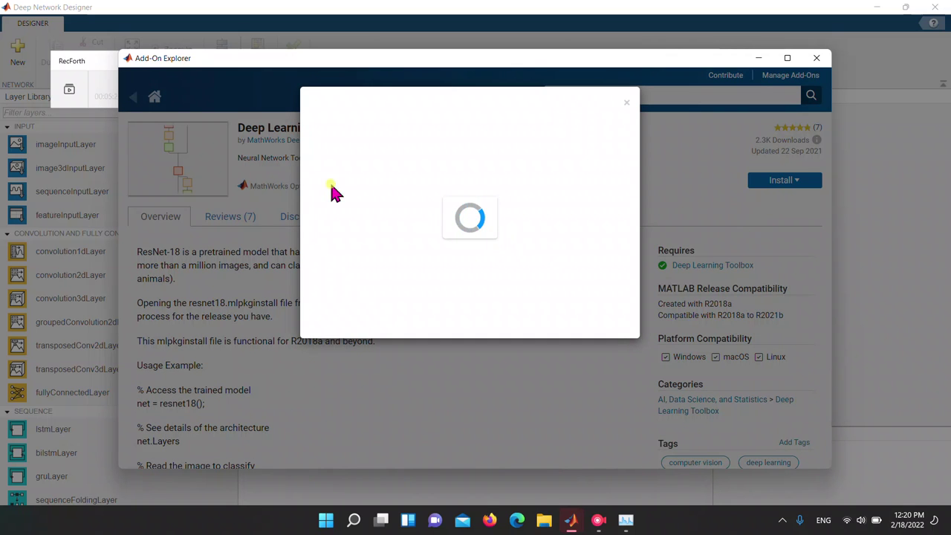
left_click(90, 68)
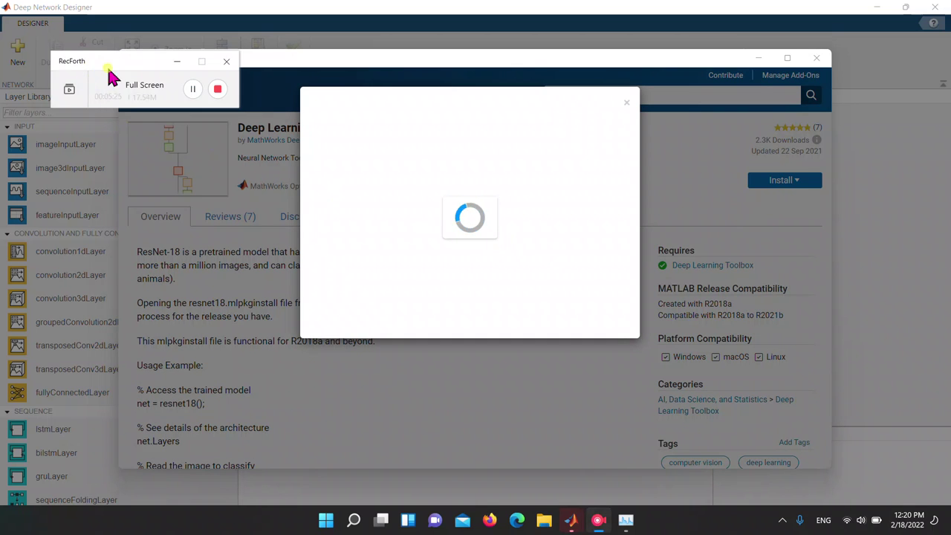
left_click(193, 88)
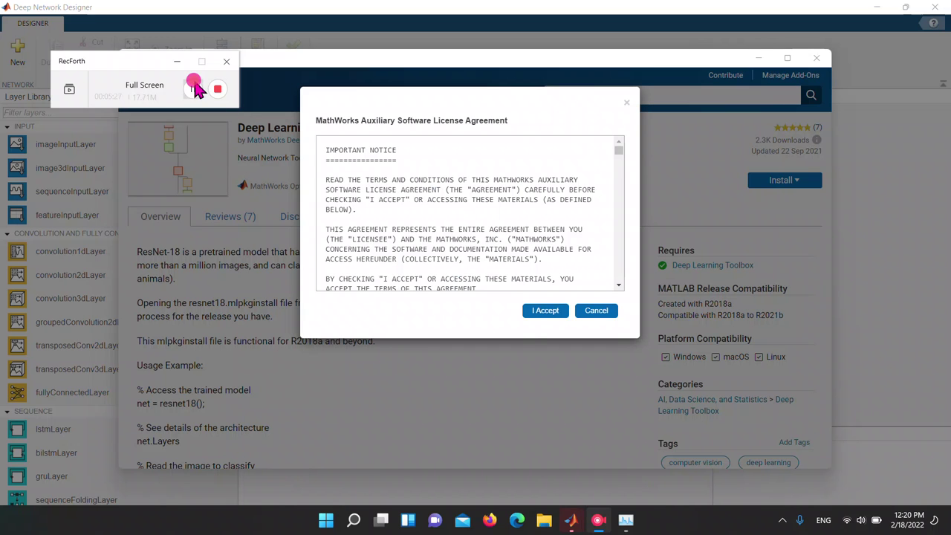
left_click(530, 311)
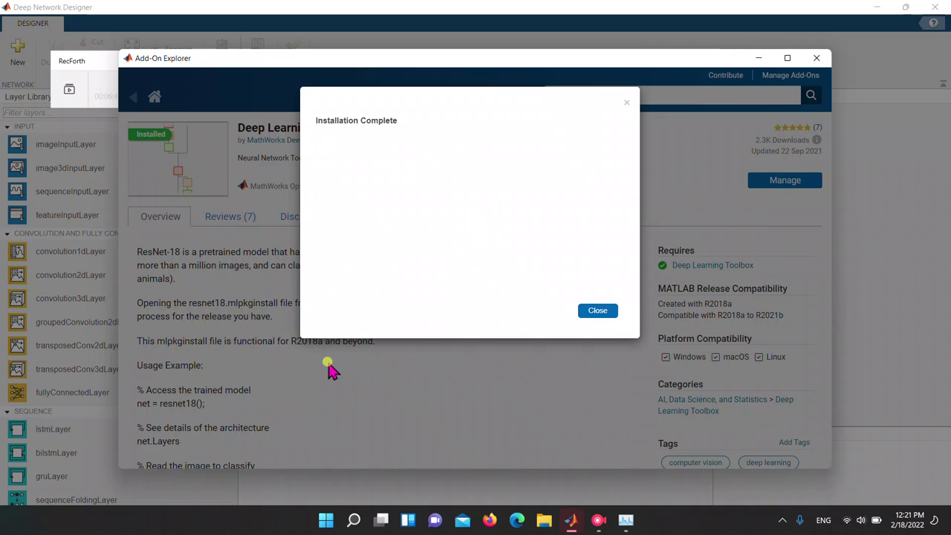
left_click(599, 311)
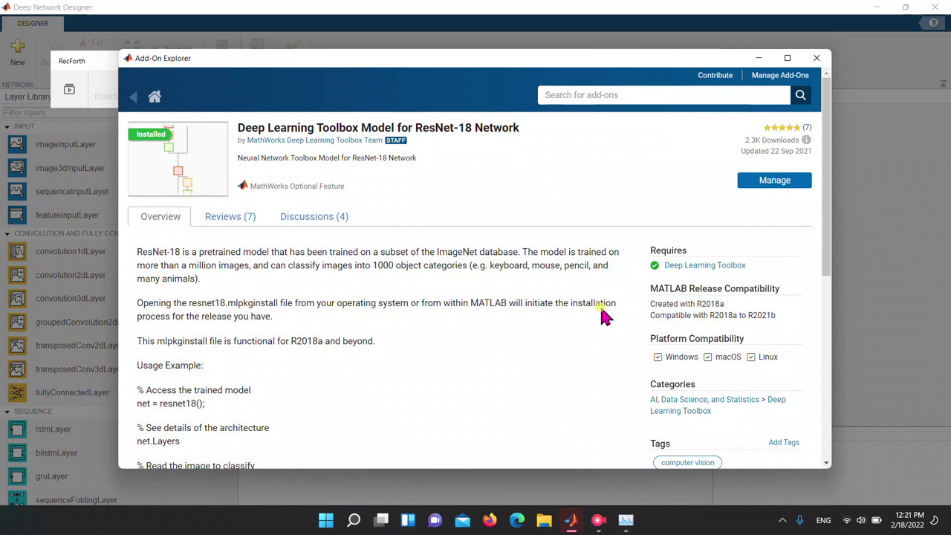
left_click(817, 59)
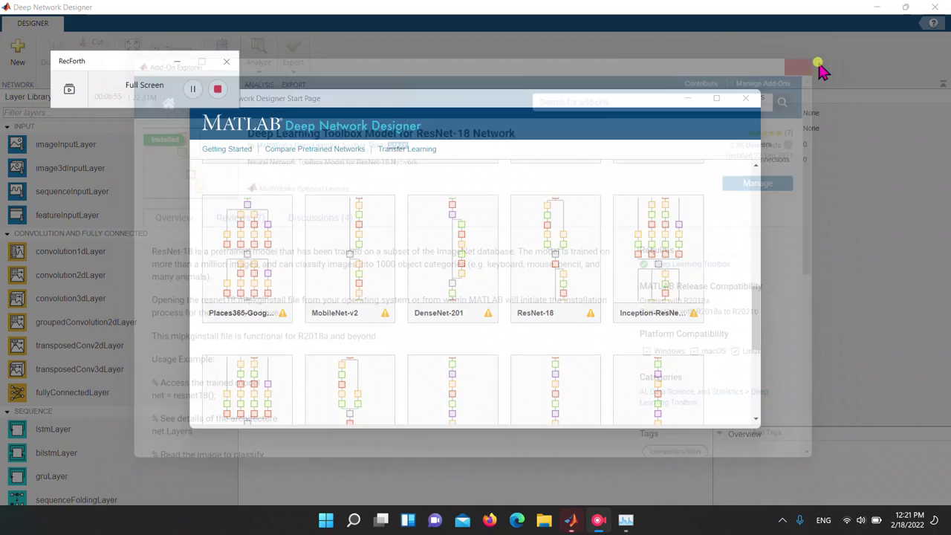
Step: Open the pretrained ResNet-18 network in the designer from the start page's list of networks
mouse_move(586, 314)
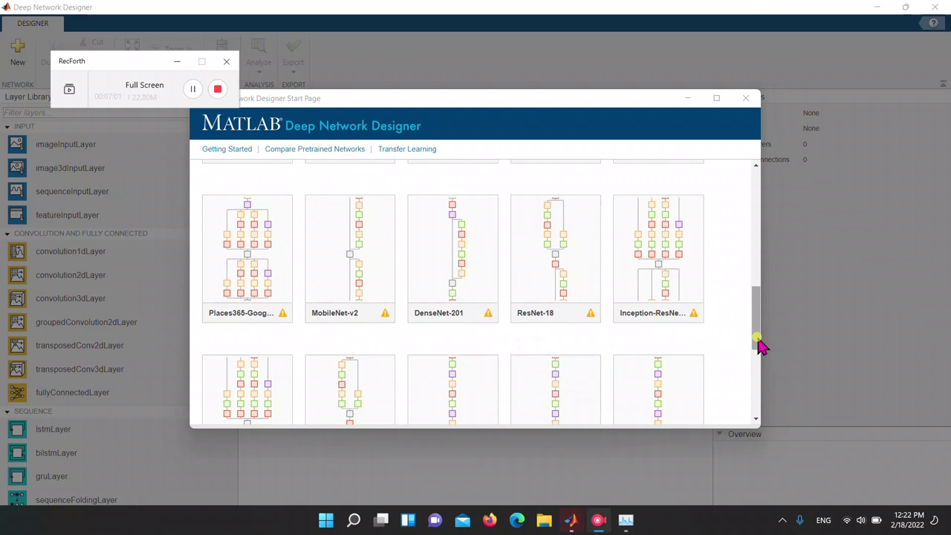
left_click_drag(758, 344, 759, 329)
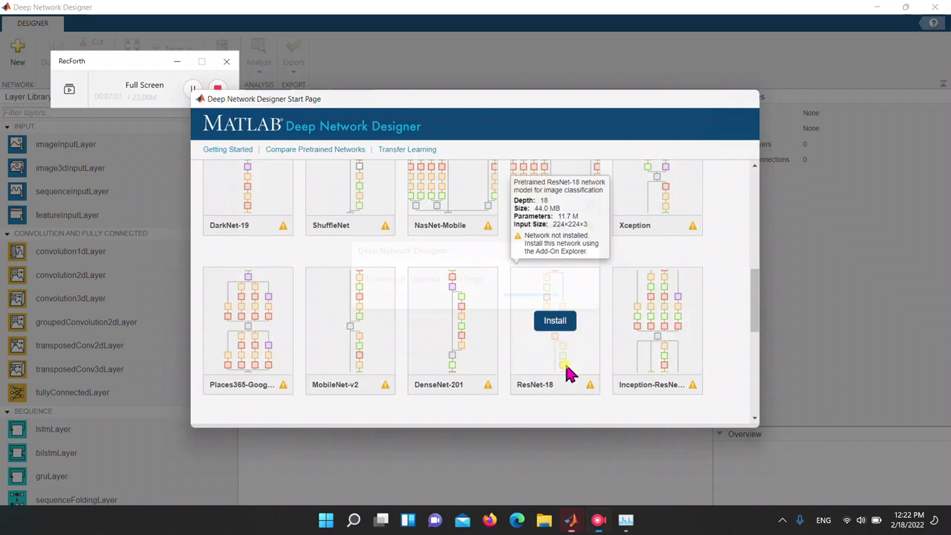
left_click(566, 367)
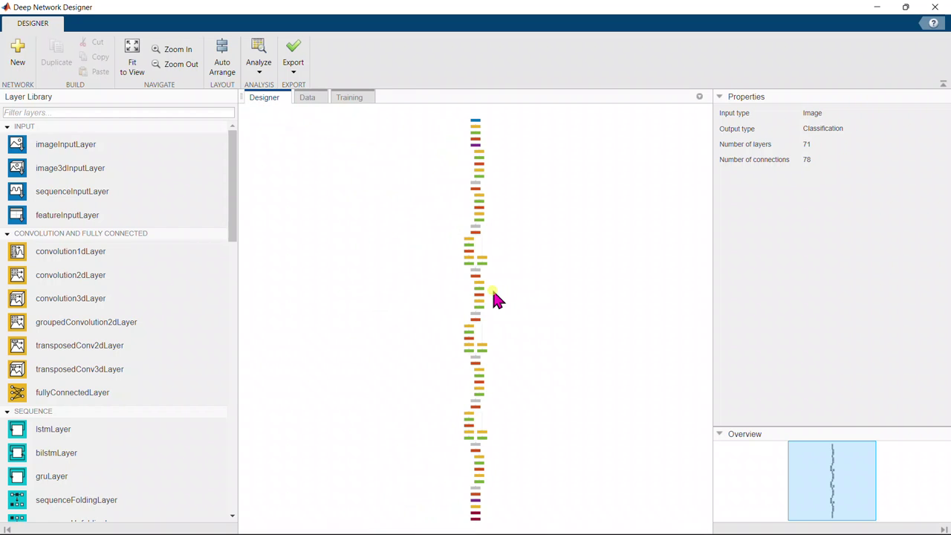
Step: Cut the fc1000 fully connected layer from the end of the ResNet-18 network
scroll(493, 294, "down", 5)
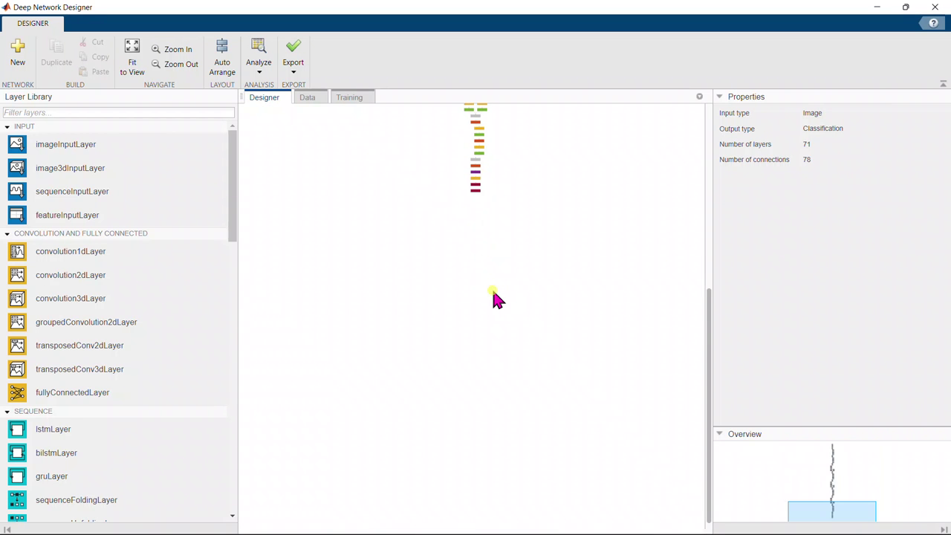
scroll(493, 295, "up", 5)
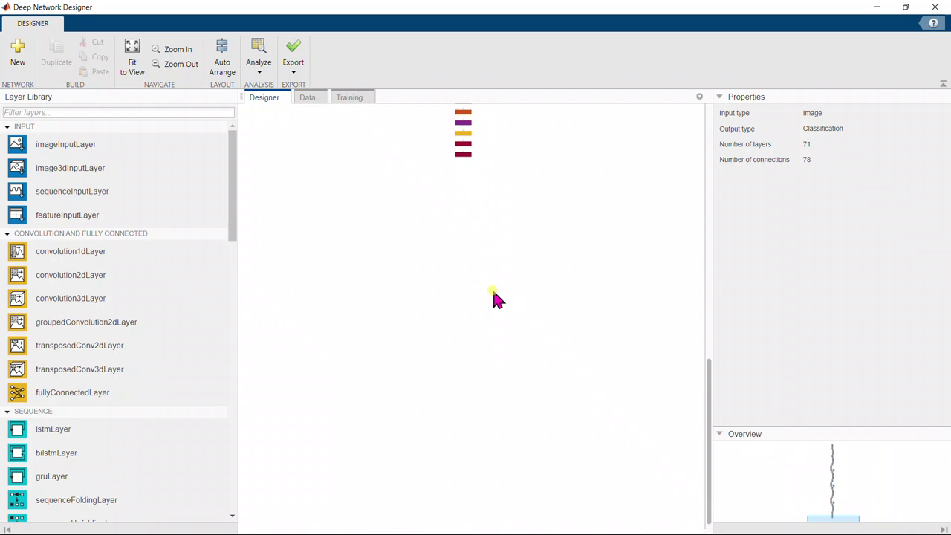
scroll(493, 294, "down", 3)
scroll(493, 294, "up", 1)
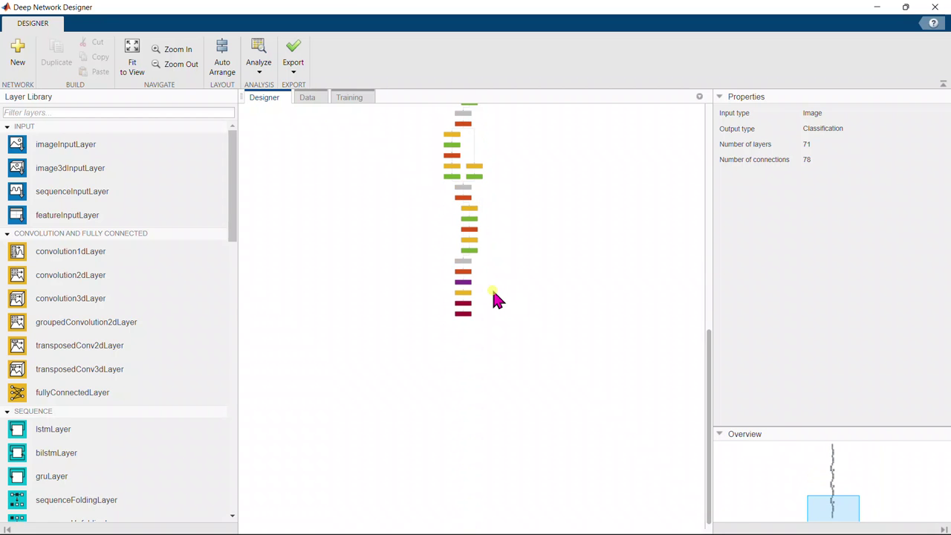
scroll(493, 294, "up", 5)
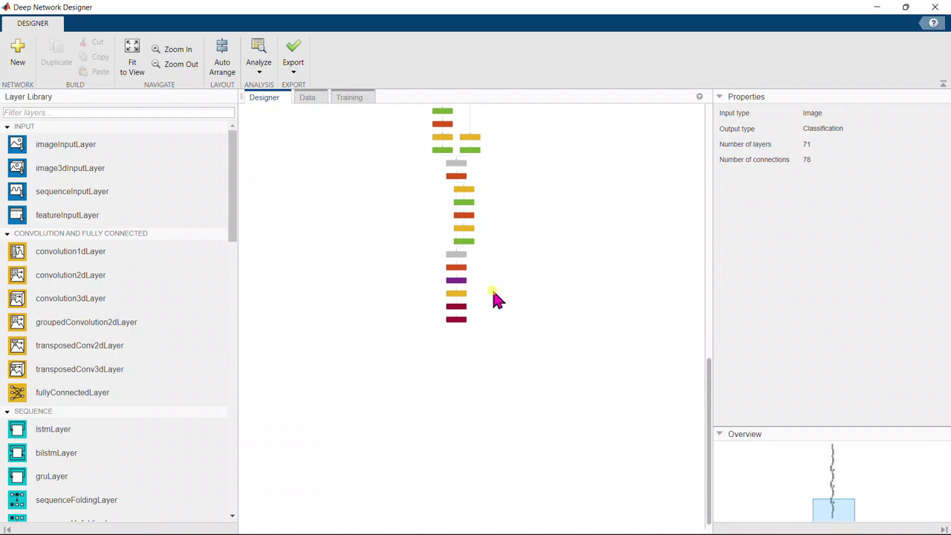
scroll(493, 294, "up", 1)
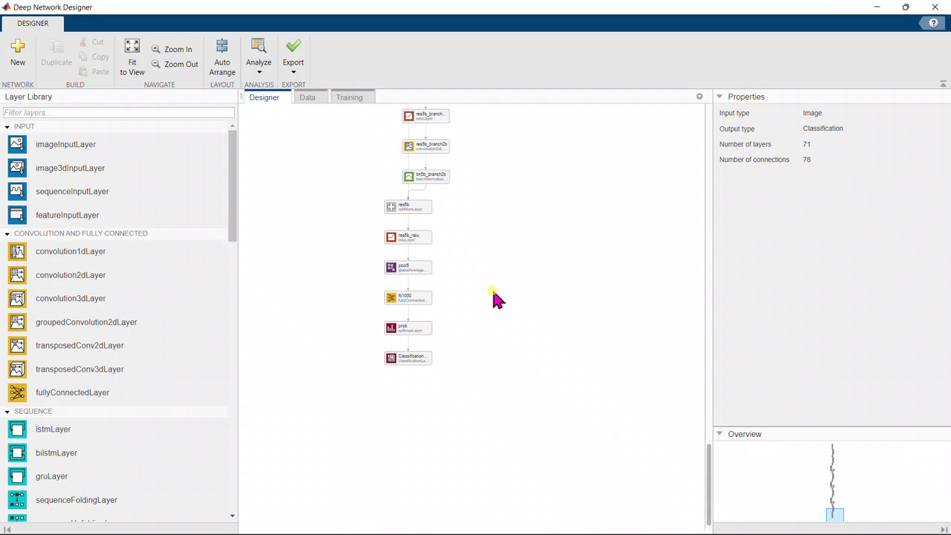
scroll(494, 293, "up", 2)
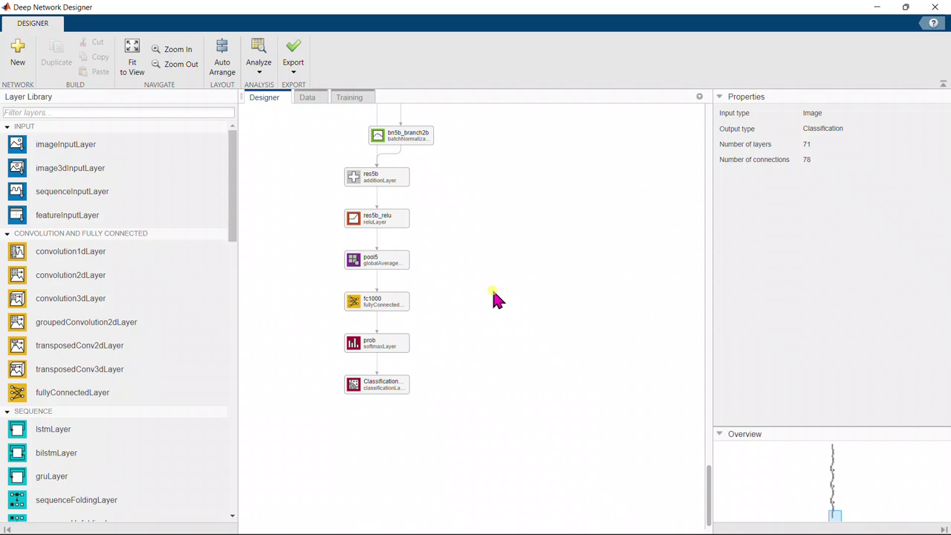
left_click(393, 307)
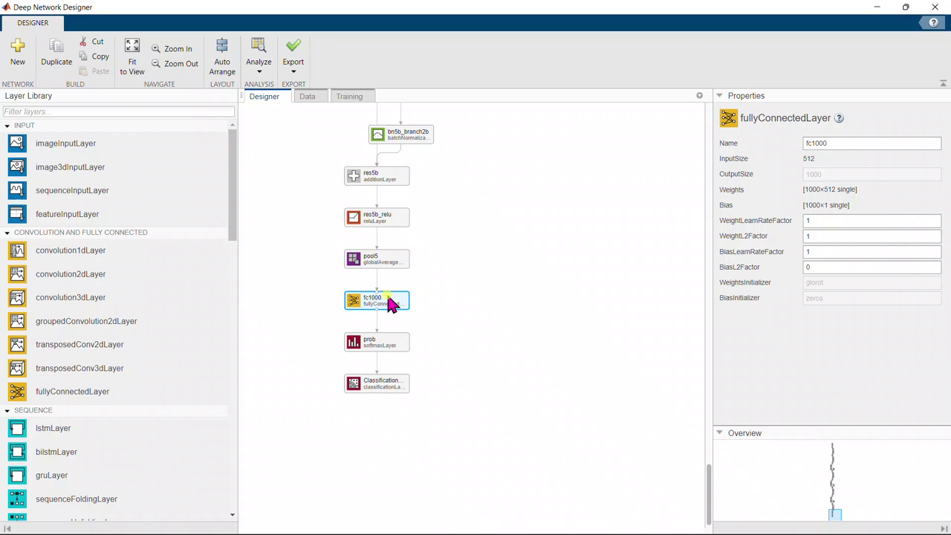
key("ctrl+x")
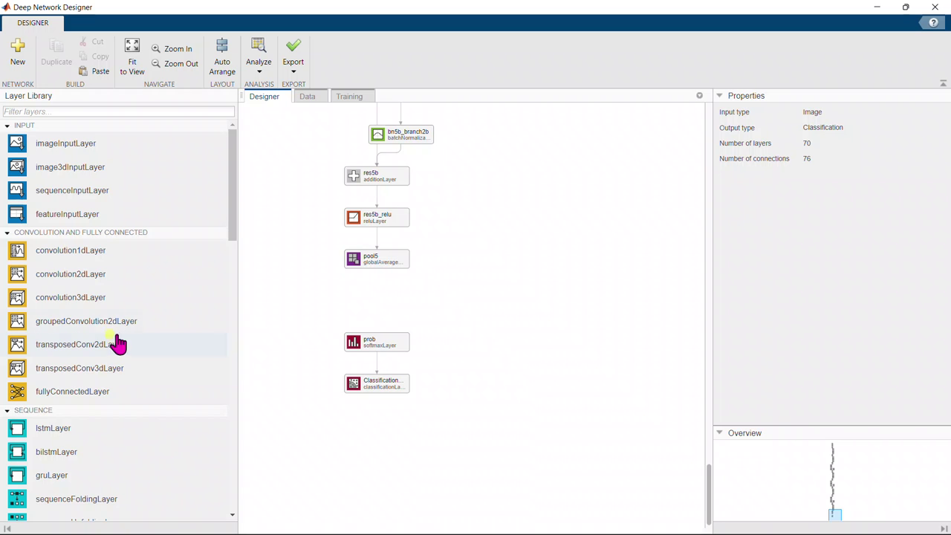
Step: Insert a fullyConnectedLayer with OutputSize 2 between the pool5 and prob layers and connect it to both
left_click(94, 393)
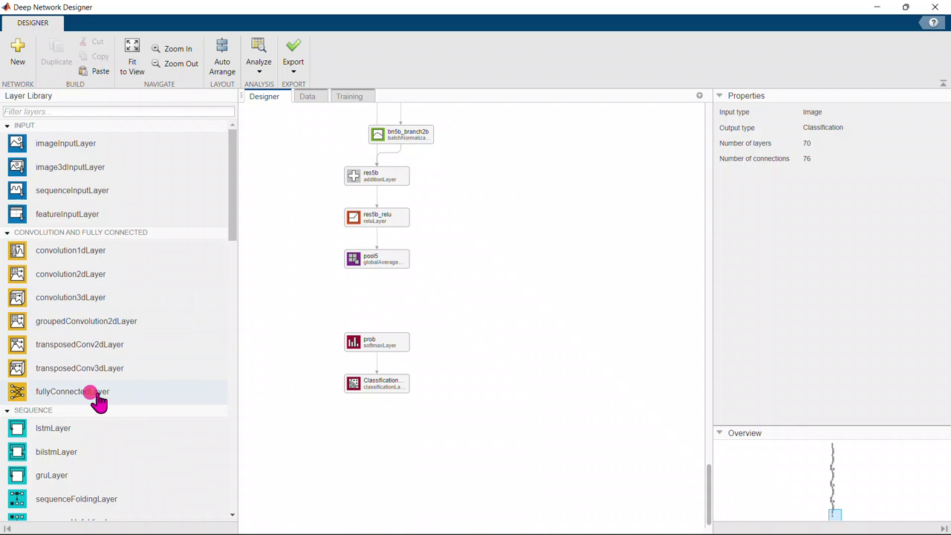
left_click_drag(99, 399, 379, 311)
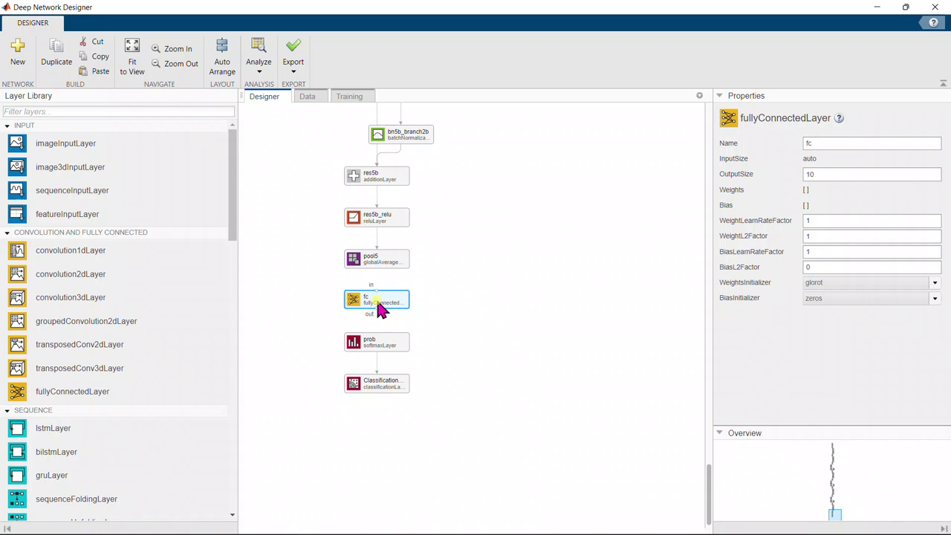
double_click(820, 174)
type("2")
left_click(376, 276)
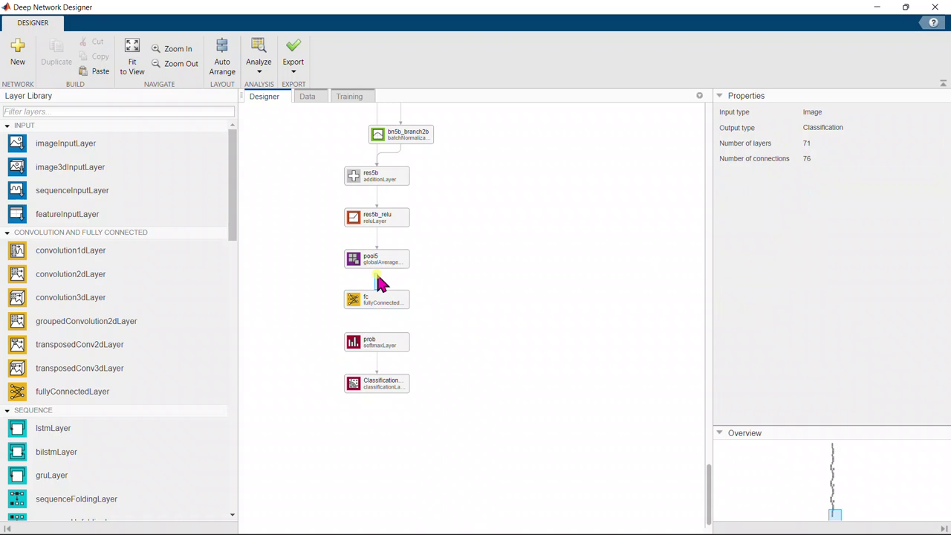
left_click_drag(377, 267, 380, 340)
Step: Replace the ClassificationLayer_predictions output layer with a new classificationLayer placed below the prob layer
left_click(391, 382)
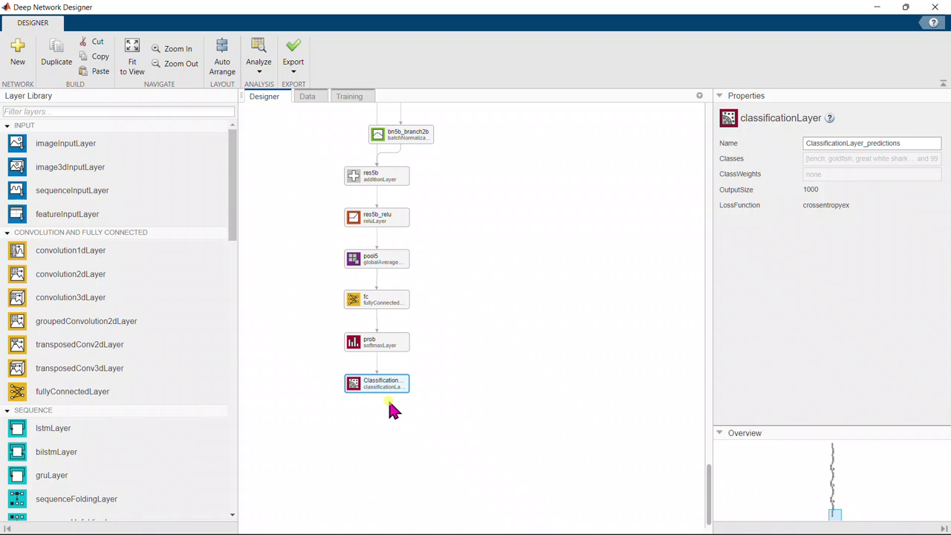
key("Delete")
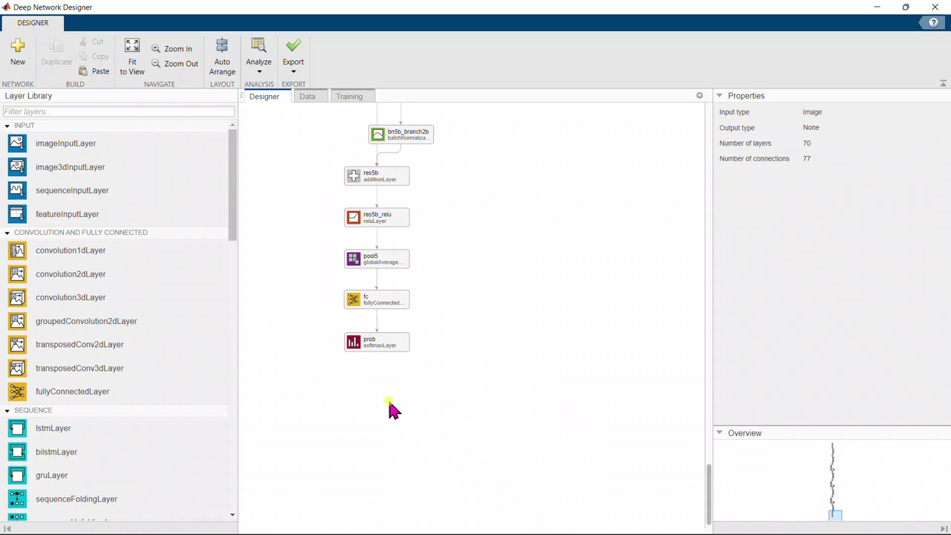
scroll(137, 341, "down", 10)
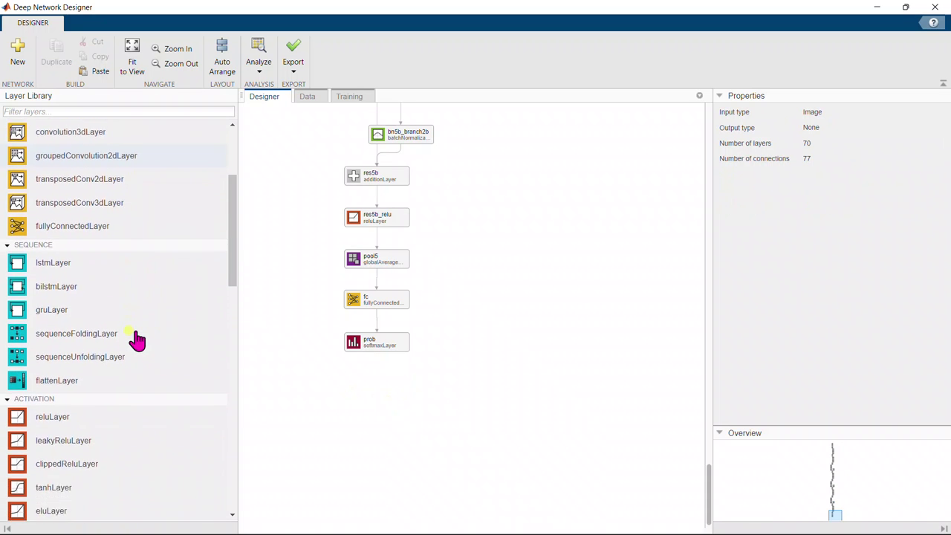
scroll(138, 340, "down", 3)
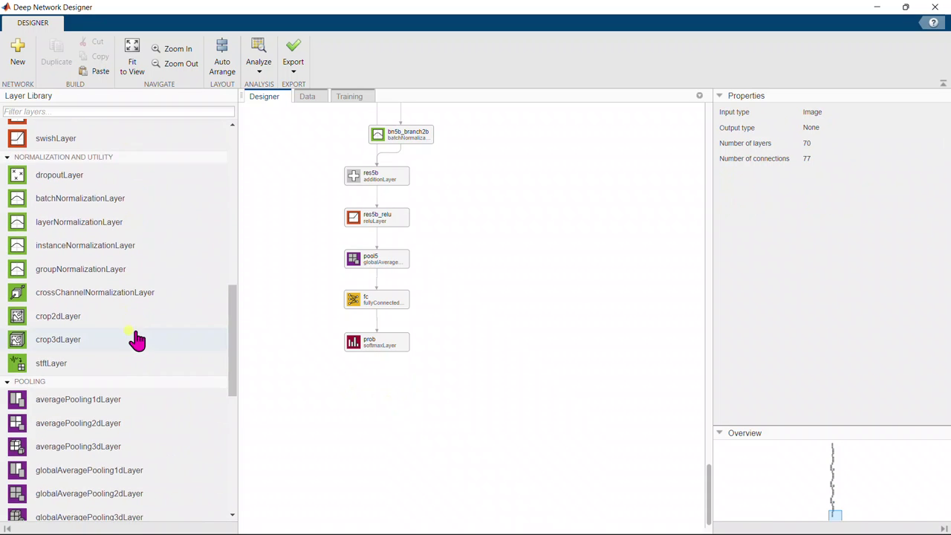
scroll(138, 340, "down", 20)
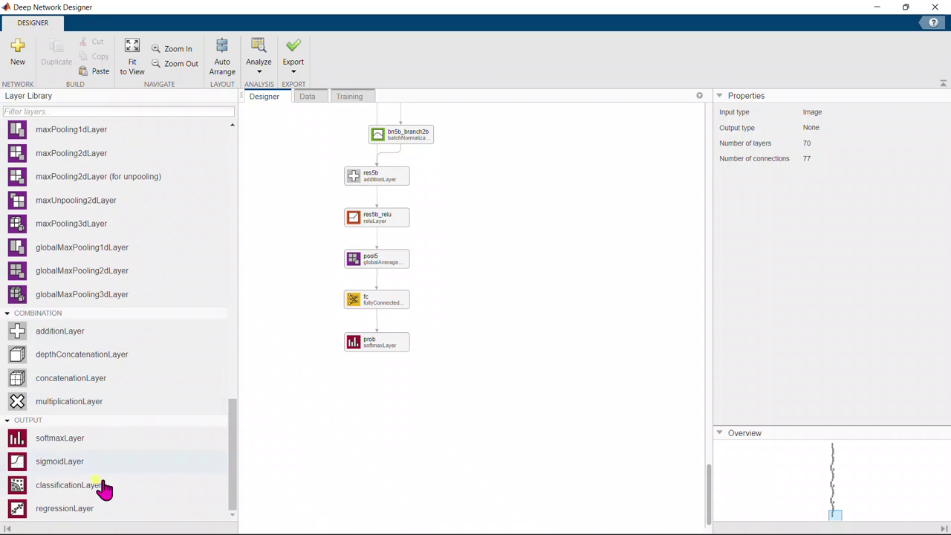
left_click(88, 490)
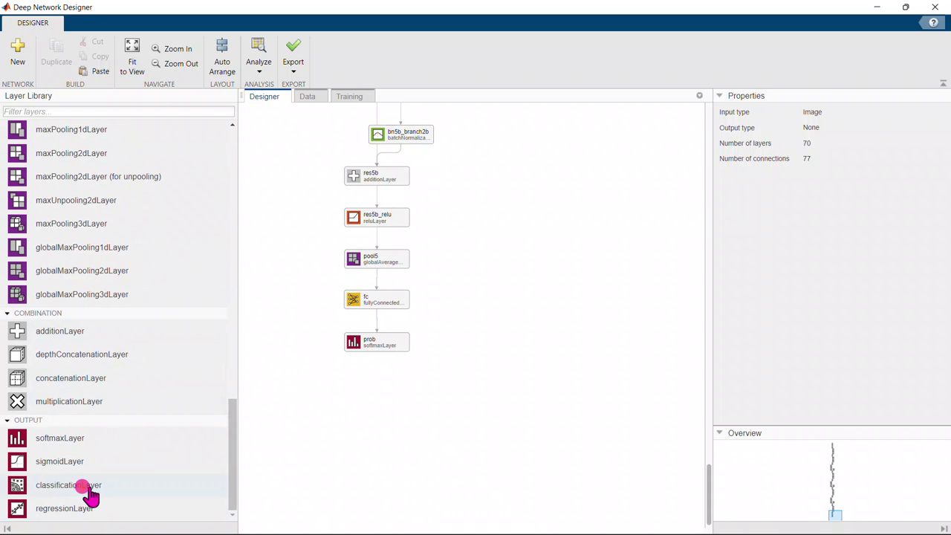
left_click_drag(89, 496, 378, 395)
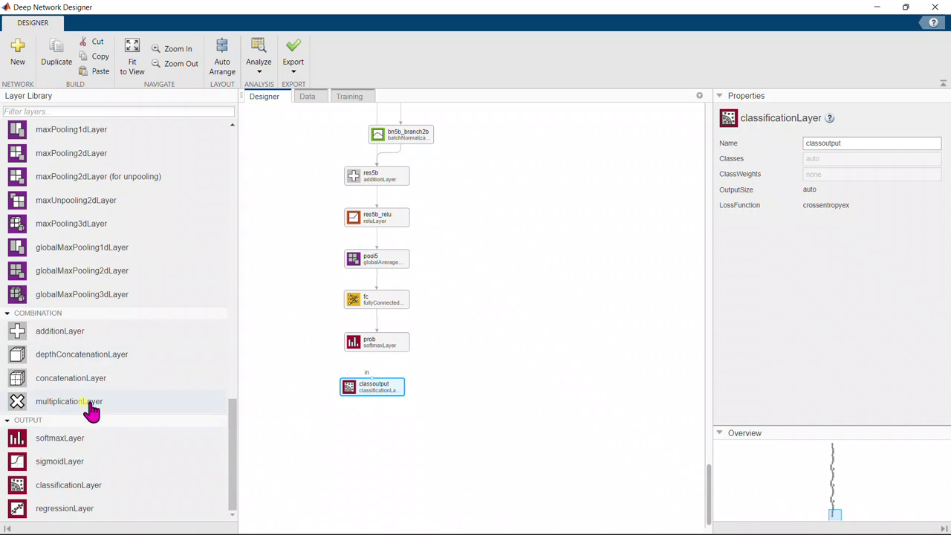
Step: Collapse the Output, Combination, Pooling, Normalization and Utility, Activation and Sequence groups of the layer library
left_click(30, 422)
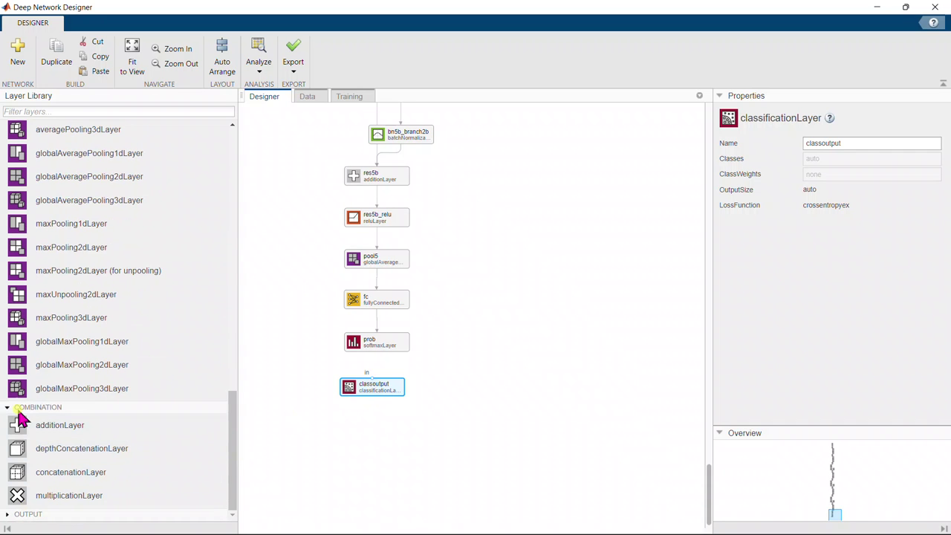
left_click(12, 408)
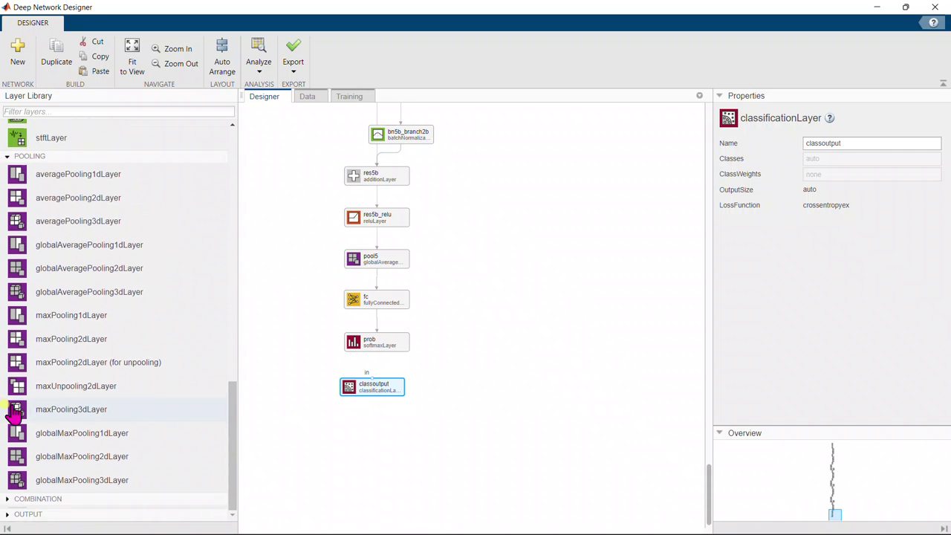
left_click(13, 163)
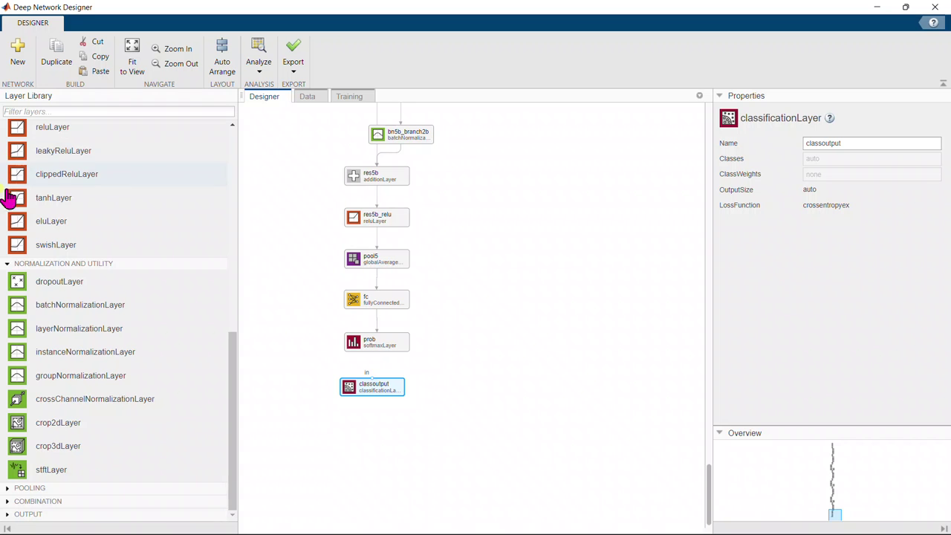
left_click(10, 265)
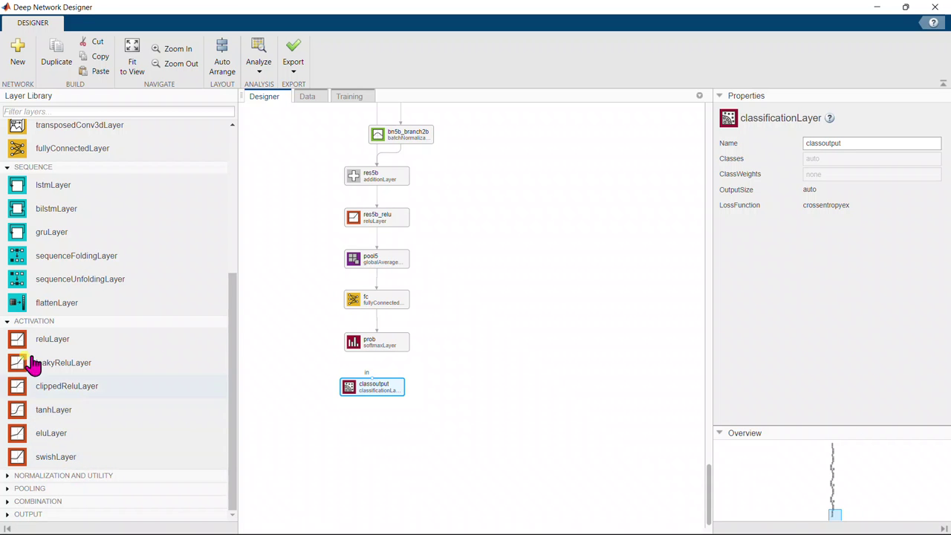
left_click(14, 325)
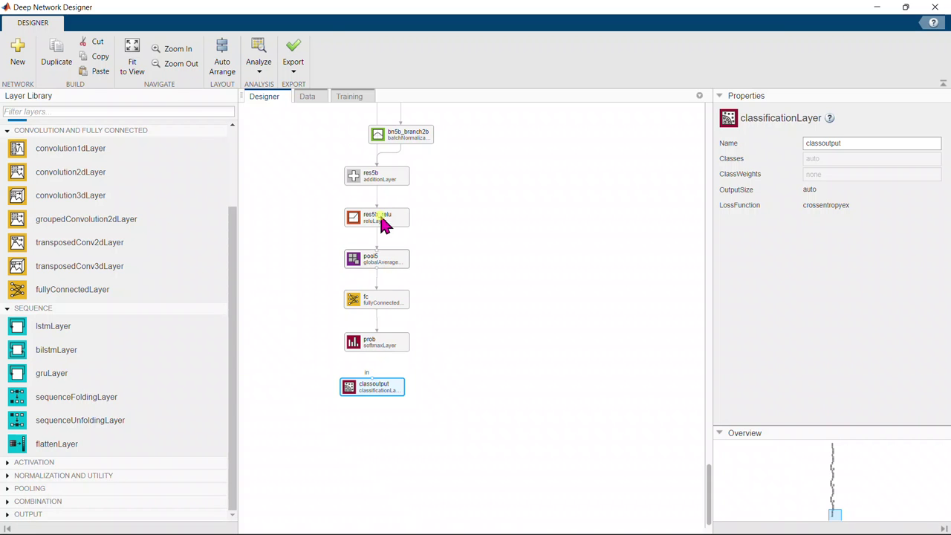
left_click(8, 309)
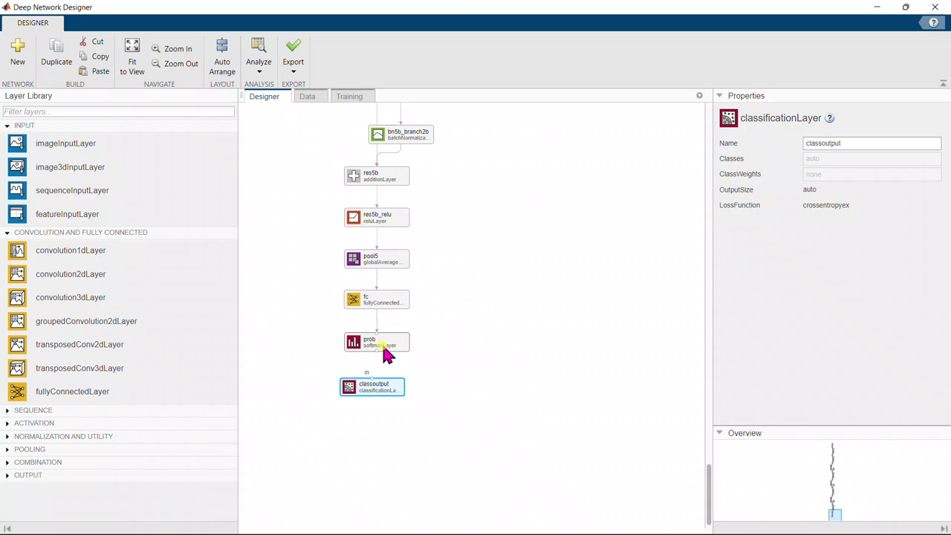
Step: Connect the prob softmax layer to the new classification output layer and select that output layer
left_click_drag(378, 351, 377, 383)
left_click(374, 392)
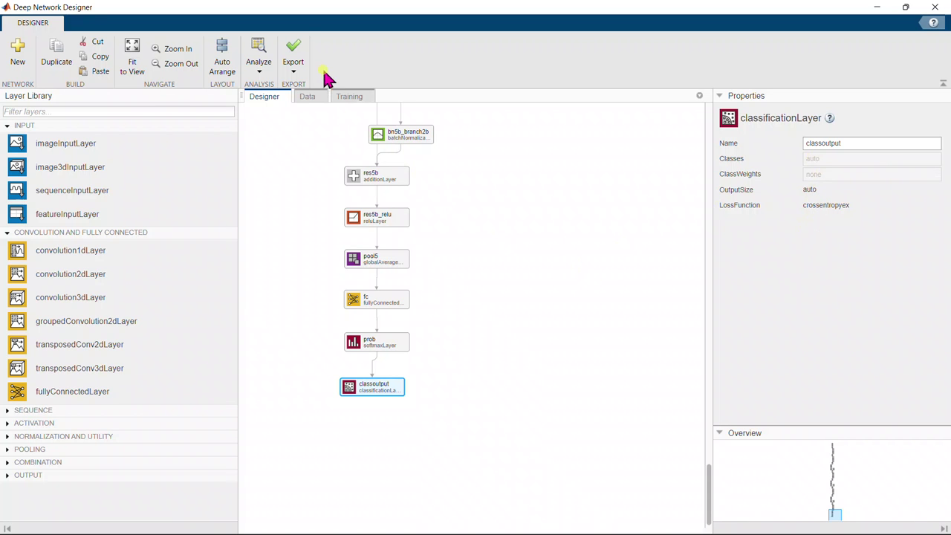
Step: Export the modified ResNet-18 network to the MATLAB workspace and dismiss the confirmation
left_click(292, 66)
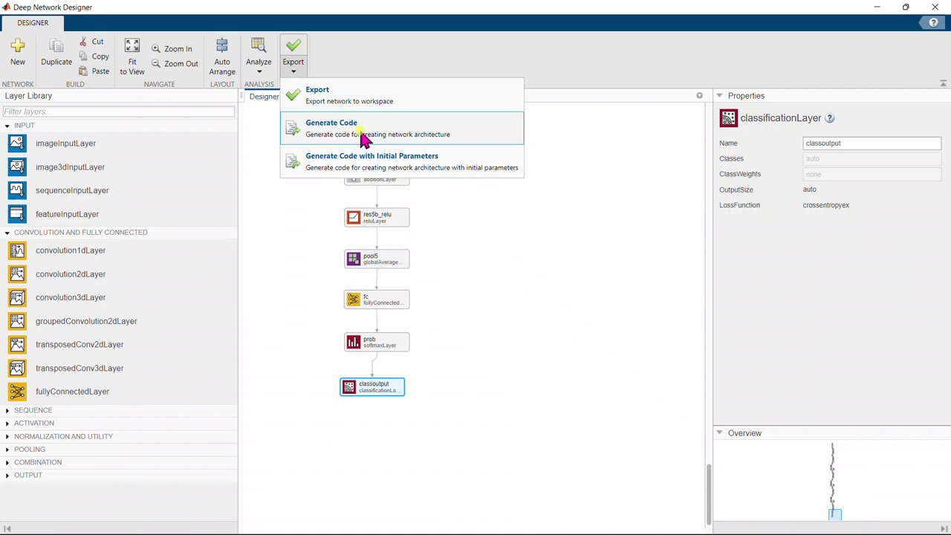
left_click(342, 98)
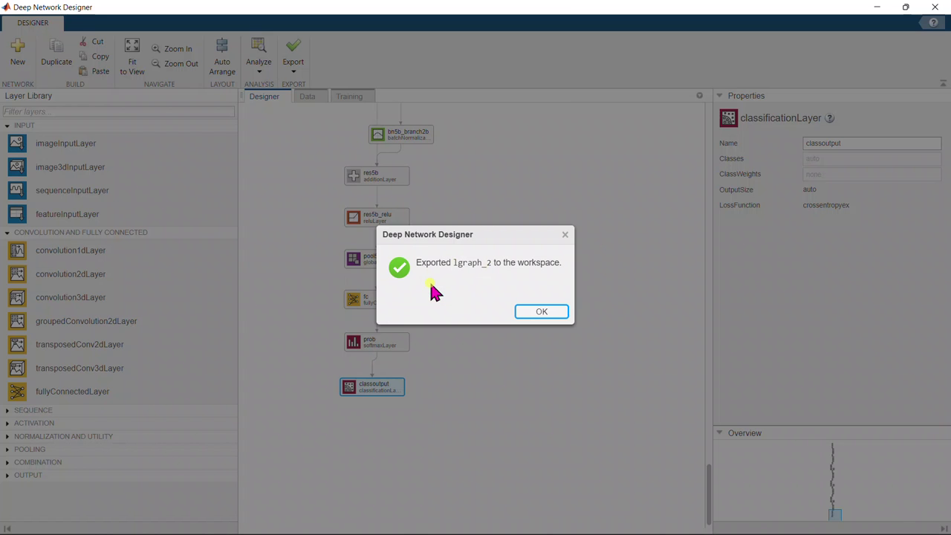
left_click(557, 315)
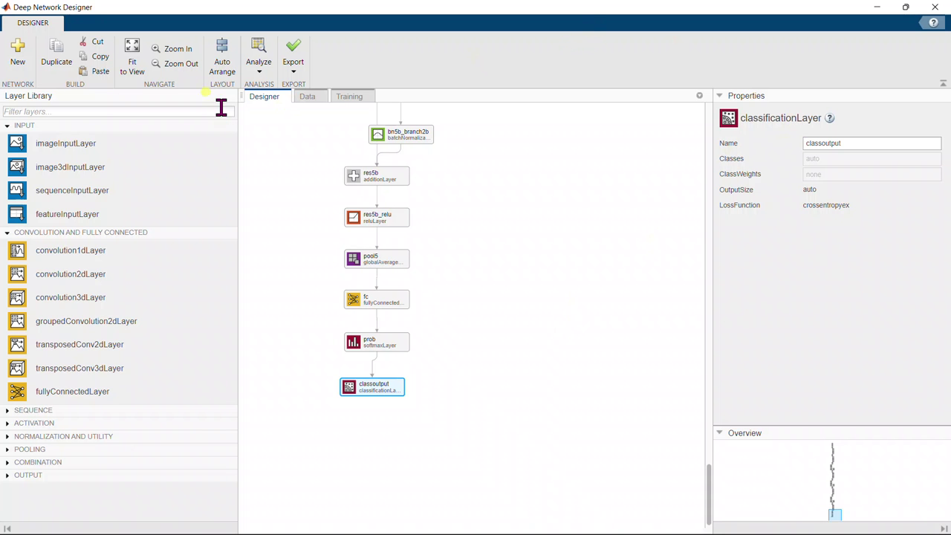
Step: Generate MATLAB code for the network architecture without initial parameters and look through the resulting live script
left_click(294, 70)
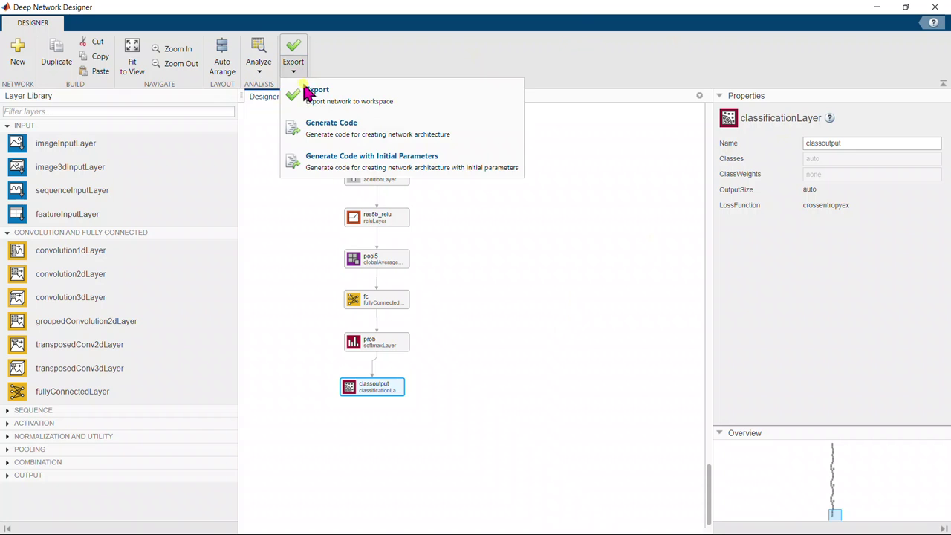
left_click(312, 127)
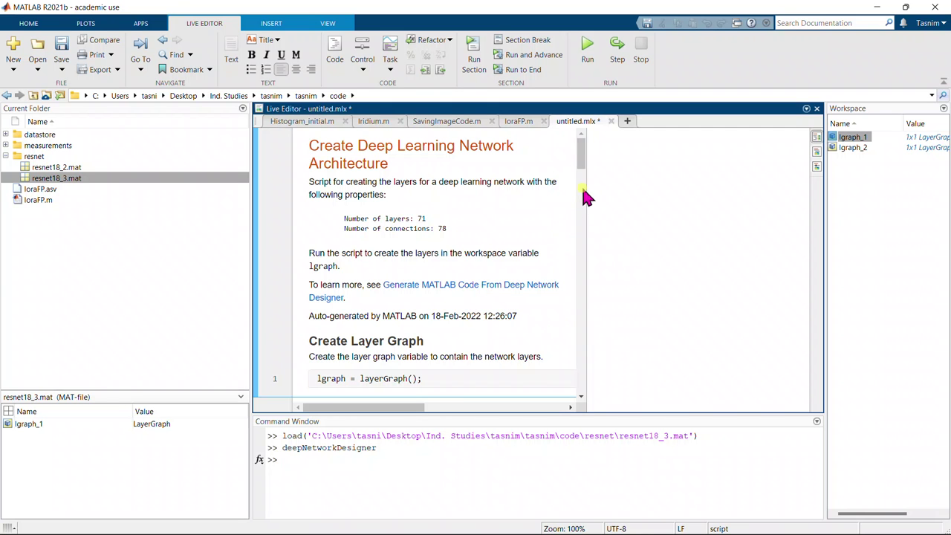
scroll(583, 178, "down", 5)
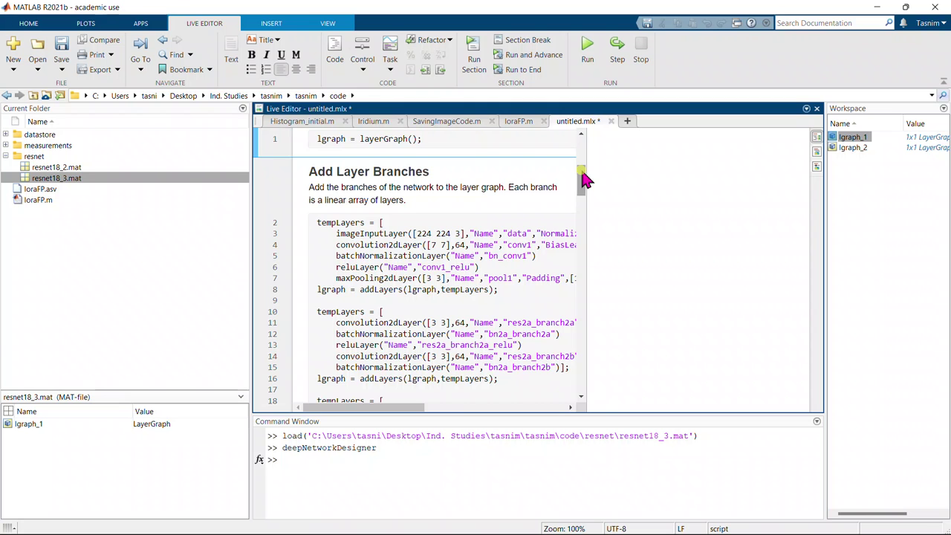
scroll(583, 175, "up", 3)
scroll(583, 164, "up", 1)
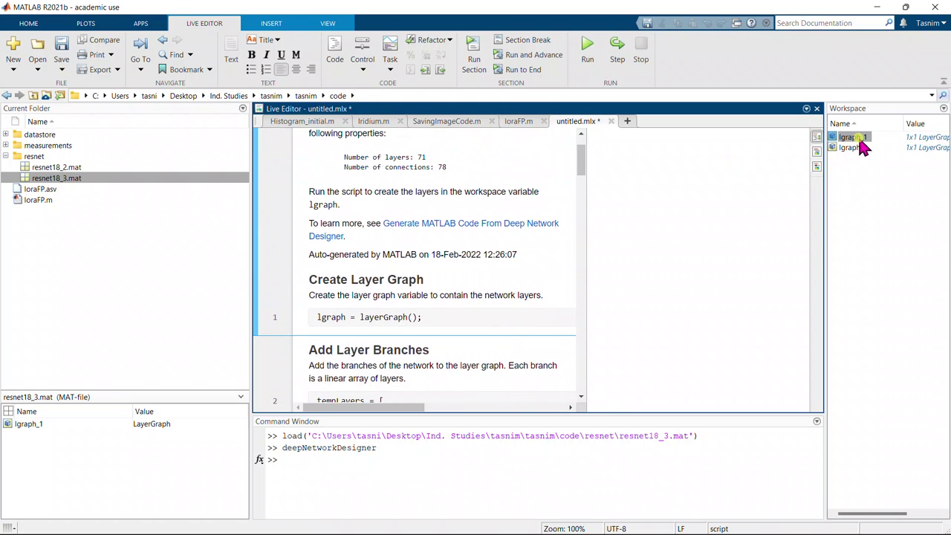
scroll(528, 268, "down", 1)
scroll(529, 268, "up", 3)
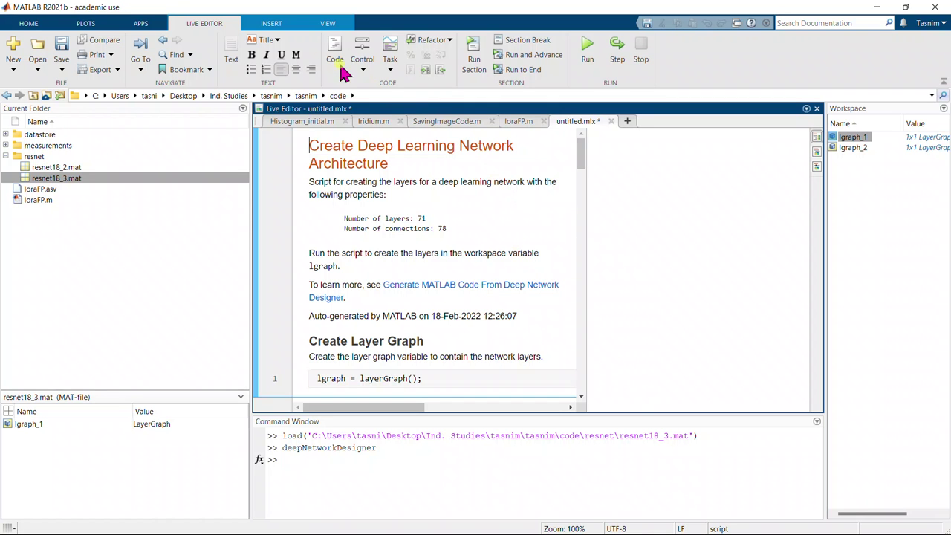
Step: Save the generated live script as resnet18_2 in the resnet folder as a MATLAB Live Code file
left_click(61, 52)
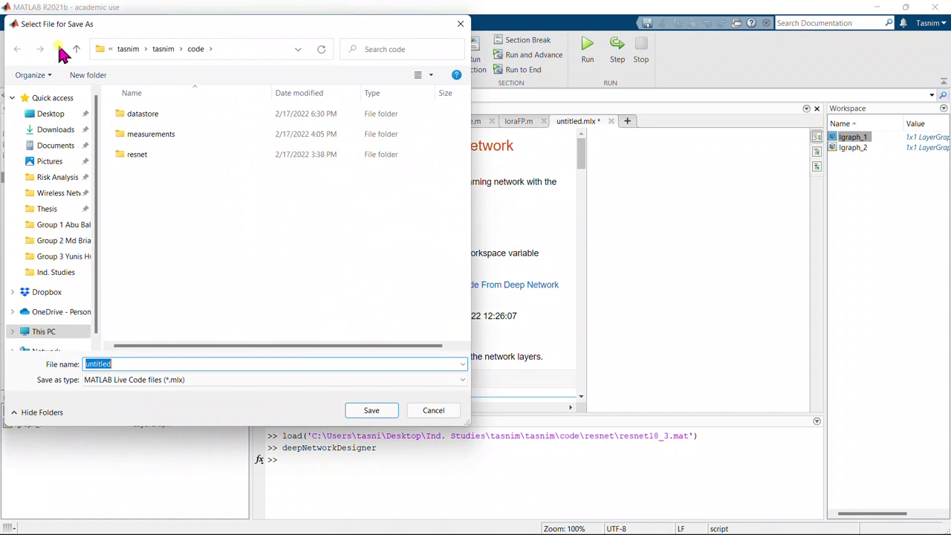
type("resnet")
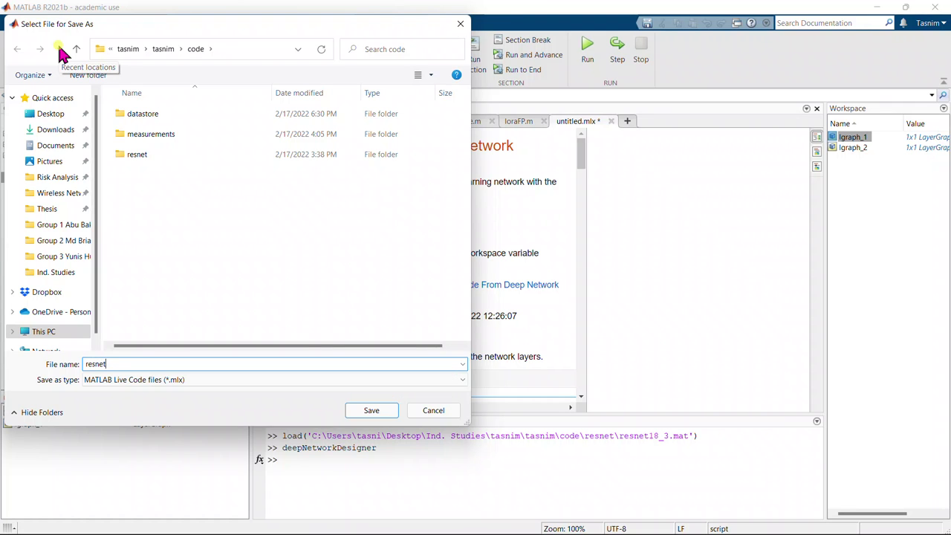
type("18_2")
left_click(141, 166)
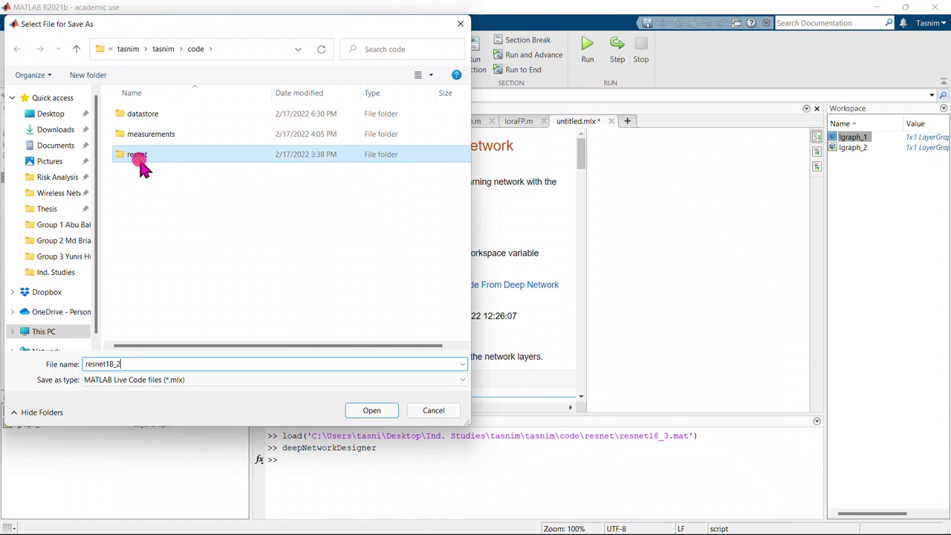
double_click(141, 167)
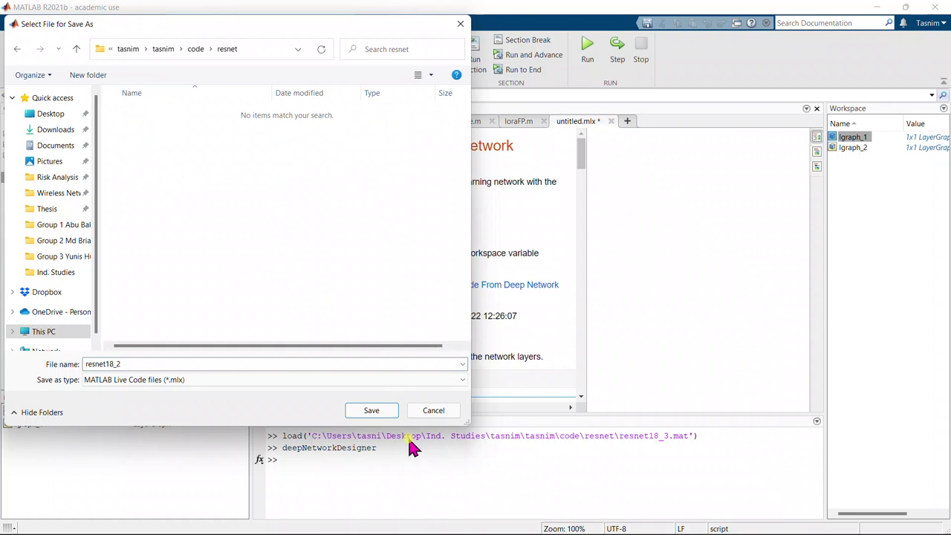
left_click_drag(181, 25, 330, 45)
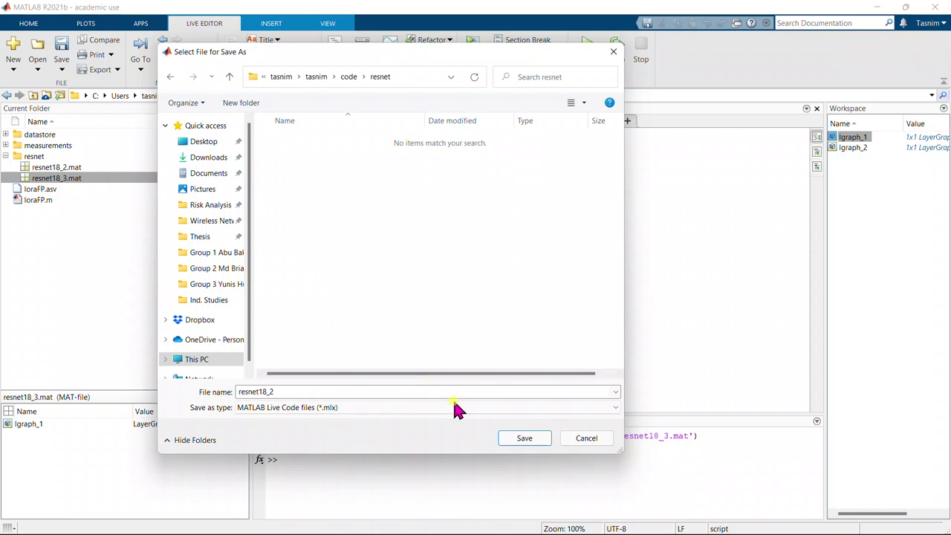
left_click(505, 439)
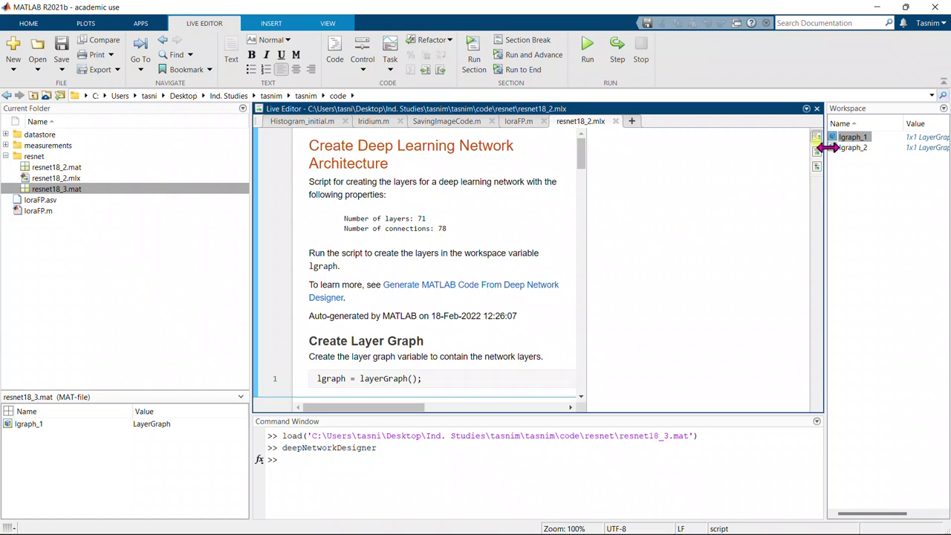
Step: Rename the workspace variable lgraph_1 to Resnet18_2 and close the resnet18_2.mlx live script
right_click(847, 147)
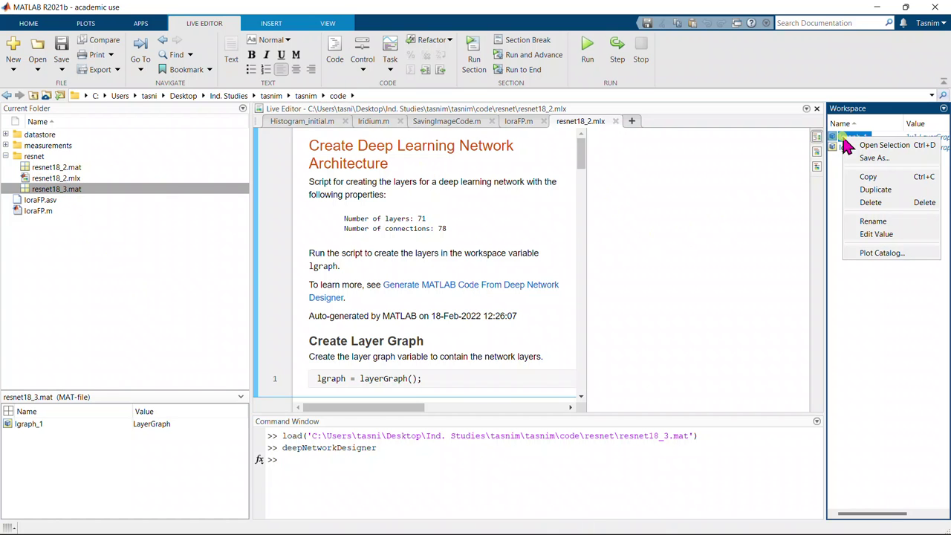
left_click(875, 221)
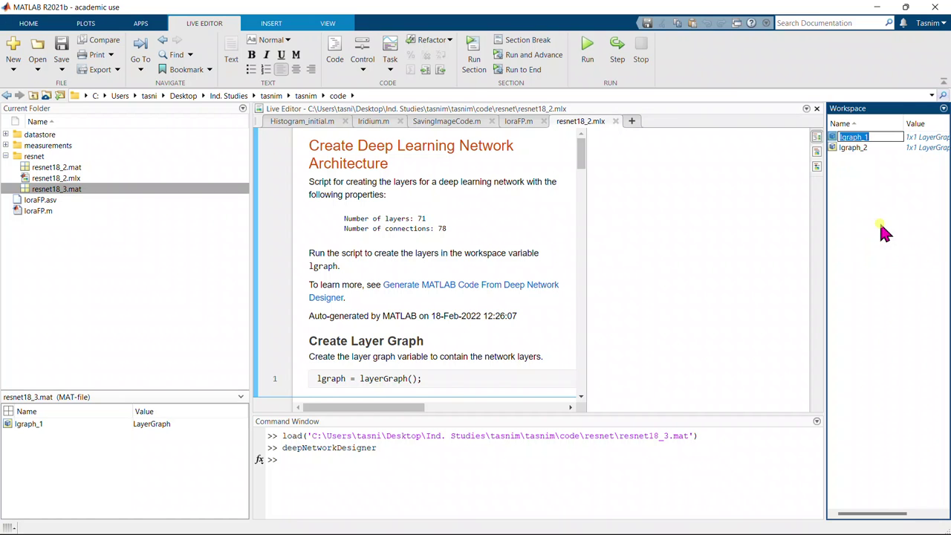
type("Resnet18_2")
key("Return")
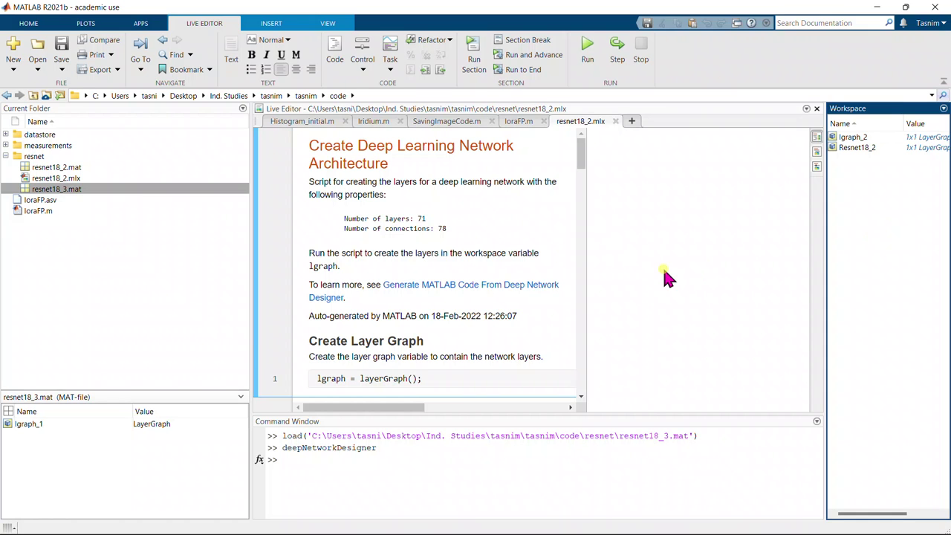
left_click(615, 121)
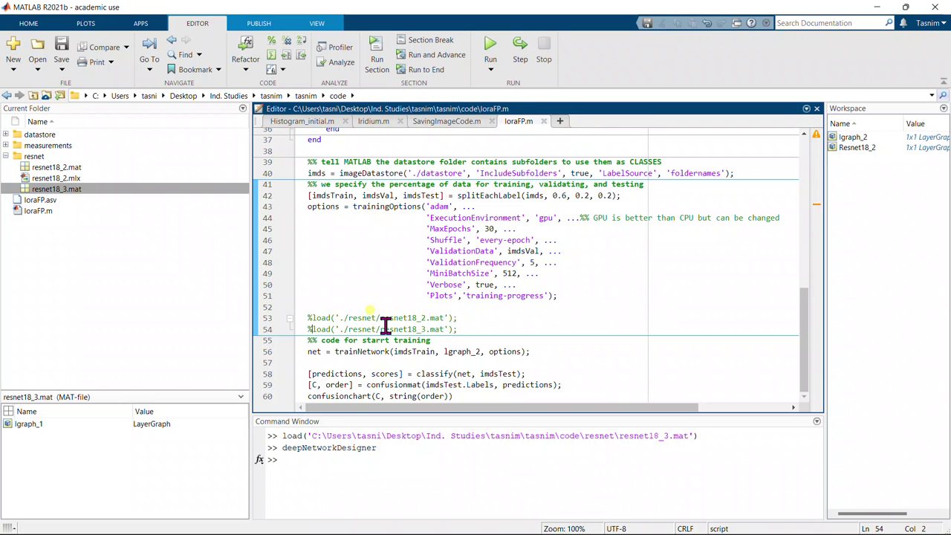
Step: Try uncommenting the line that loads ./resnet/resnet18_2.mat in loraFP.m and restore its comment mark
key("BackSpace")
type("%")
key("BackSpace")
type("0")
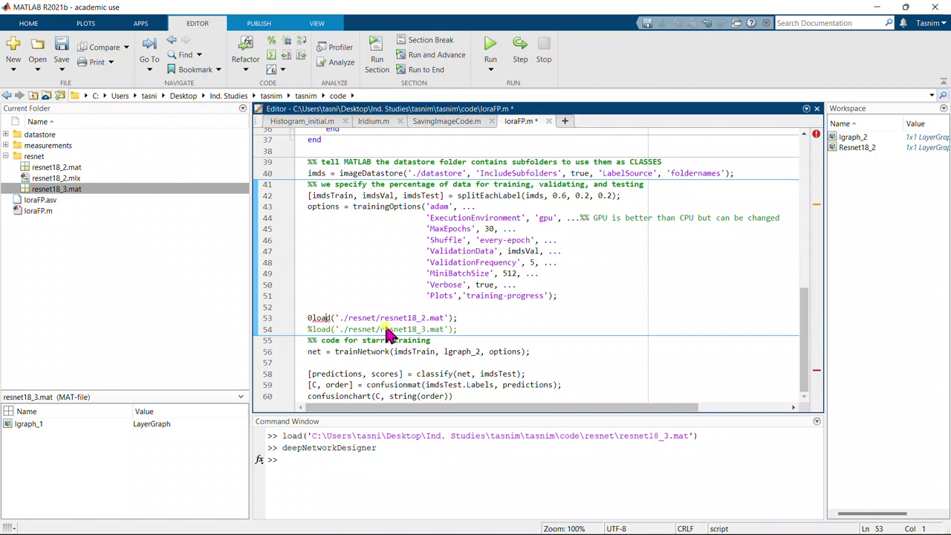
key("BackSpace")
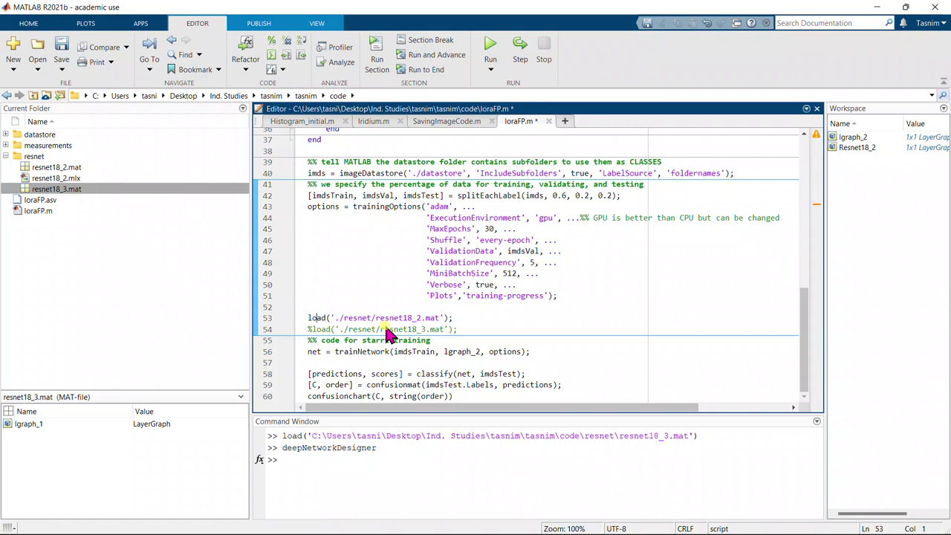
key("Right")
key("Left")
key("Left")
key("Left")
key("Left")
key("Left")
key("Left")
key("Left")
key("Left")
key("Left")
key("Left")
key("Left")
key("Left")
key("Left")
key("Left")
key("Left")
key("Left")
type("%")
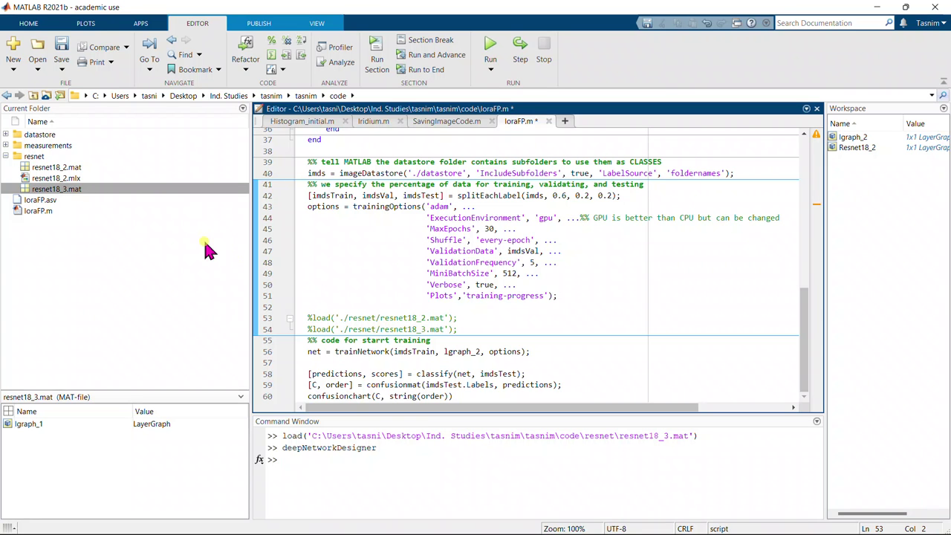
Step: Expand the datastore folder to show its class subfolders and save loraFP.m
left_click(7, 134)
key("ctrl+s")
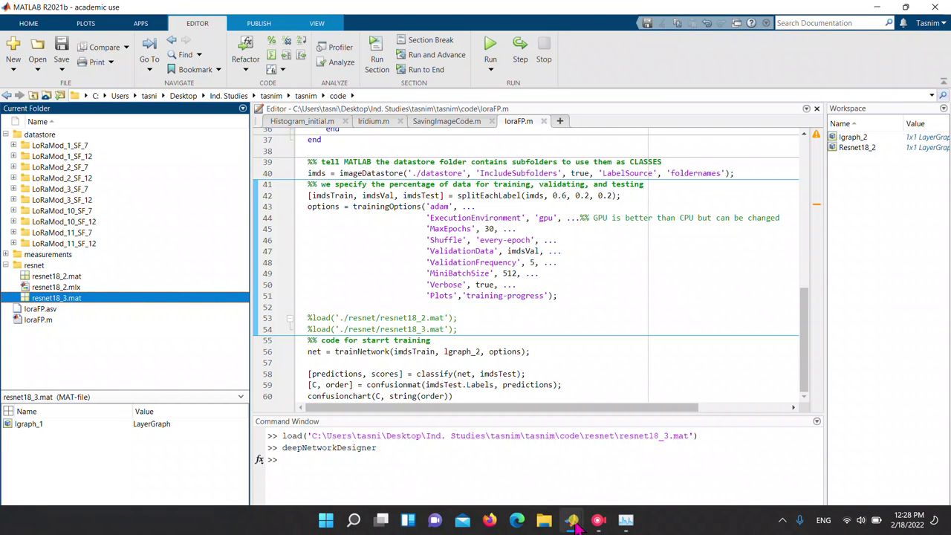
Step: Switch back to Deep Network Designer and review the properties of the fc and classoutput layers
mouse_move(576, 522)
left_click(601, 486)
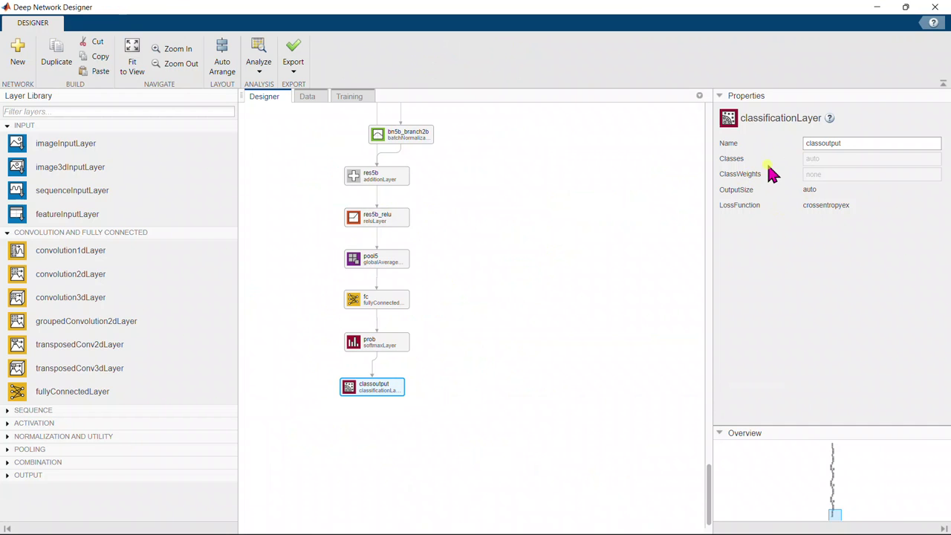
left_click(382, 296)
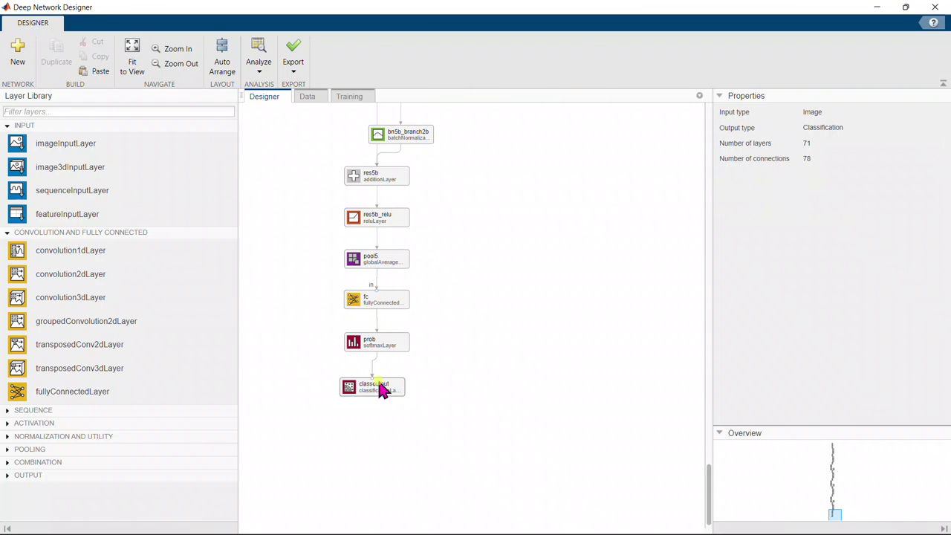
left_click(369, 303)
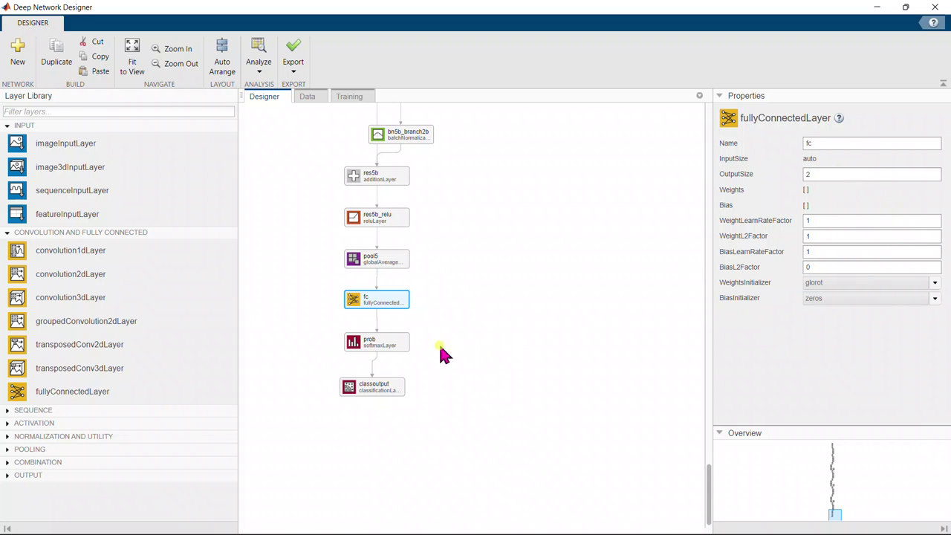
left_click(362, 392)
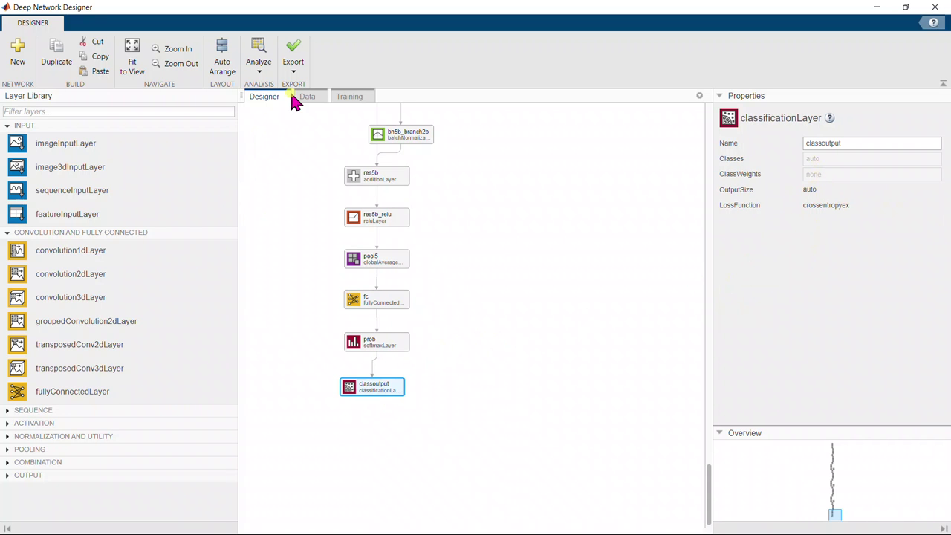
Step: Start importing image data for network training and keep Folder as the training data source
left_click(306, 97)
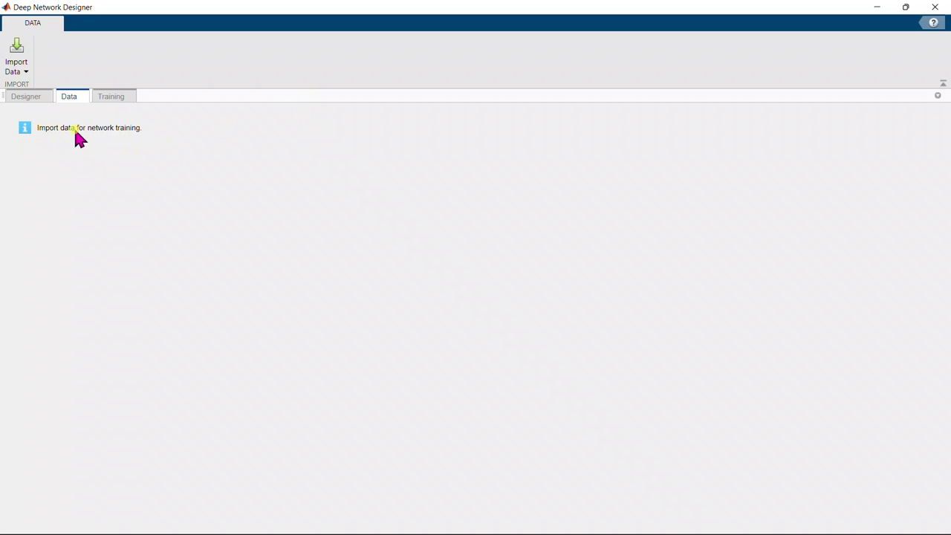
left_click(18, 59)
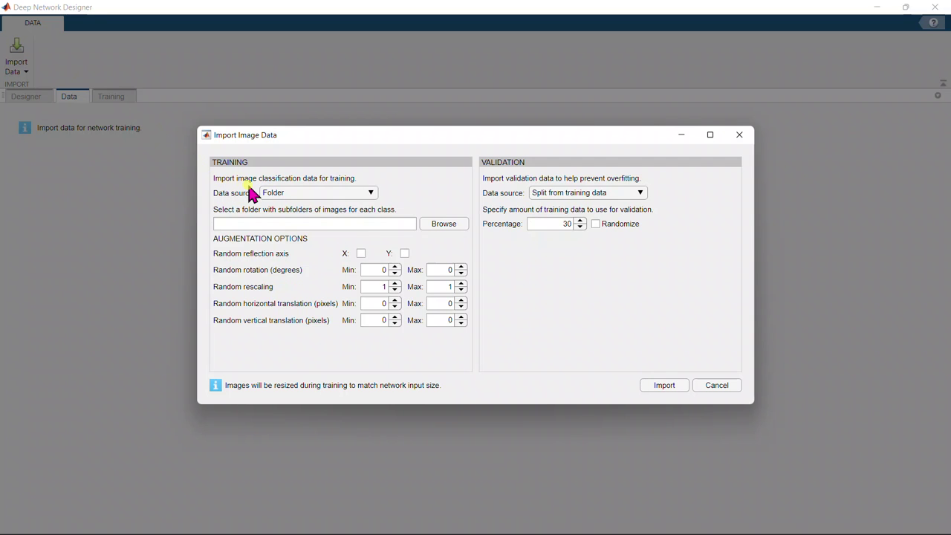
left_click(307, 194)
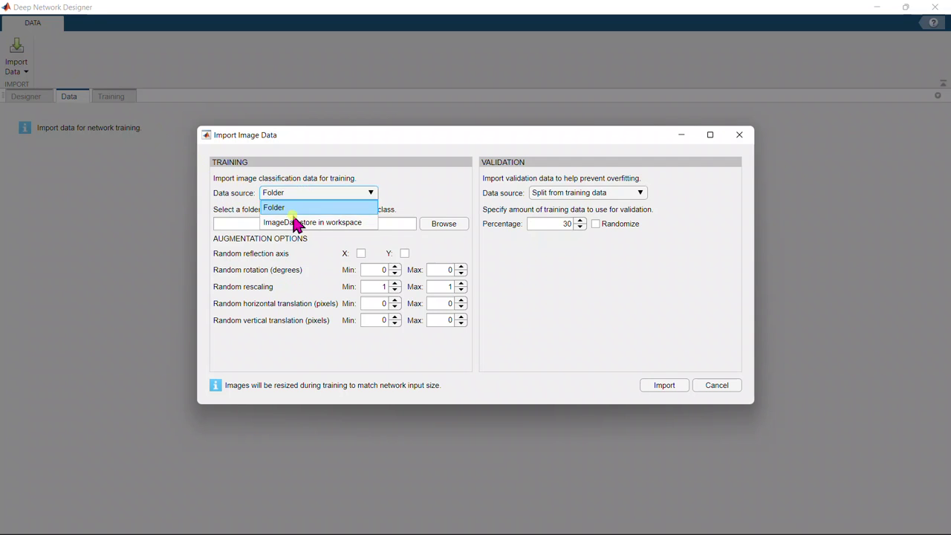
left_click(347, 214)
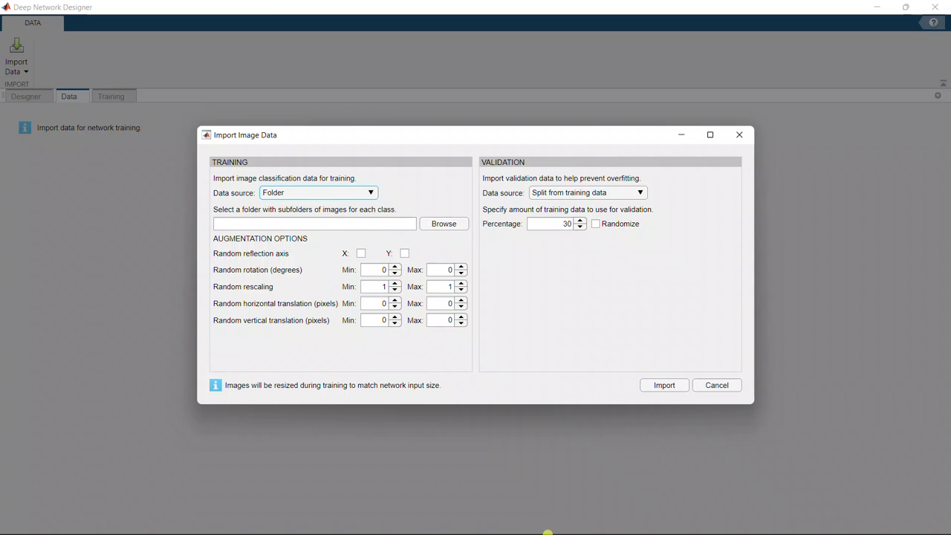
Step: Switch to File Explorer and open the Ind. Studies folder to locate the training images
left_click(545, 521)
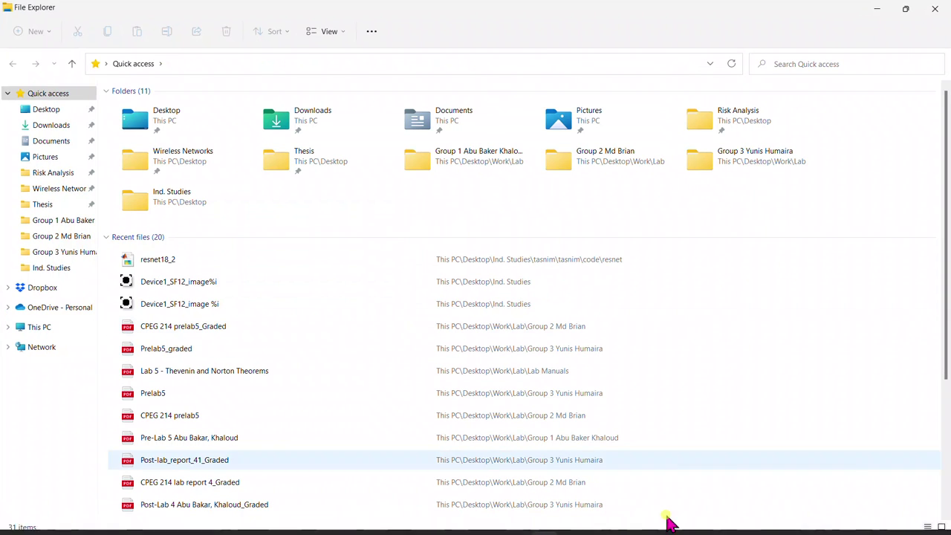
mouse_move(572, 523)
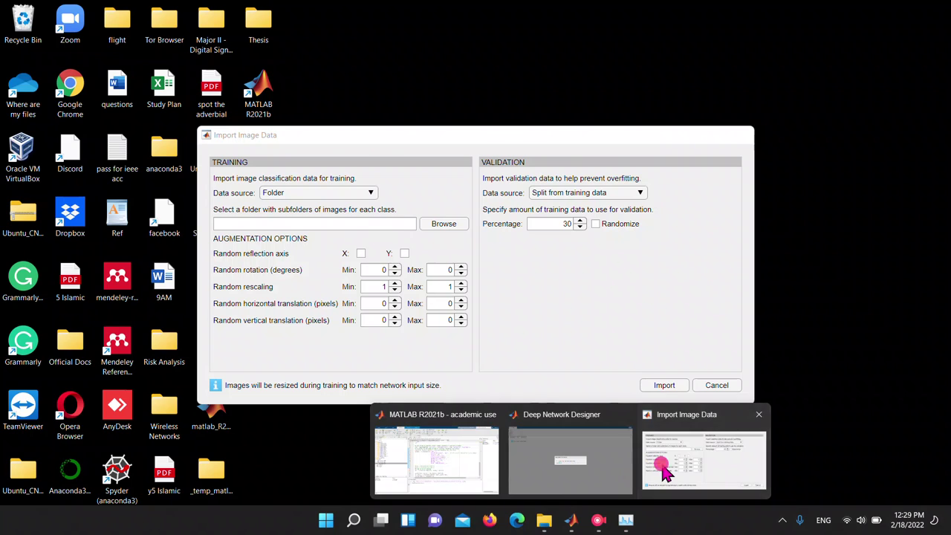
left_click(664, 468)
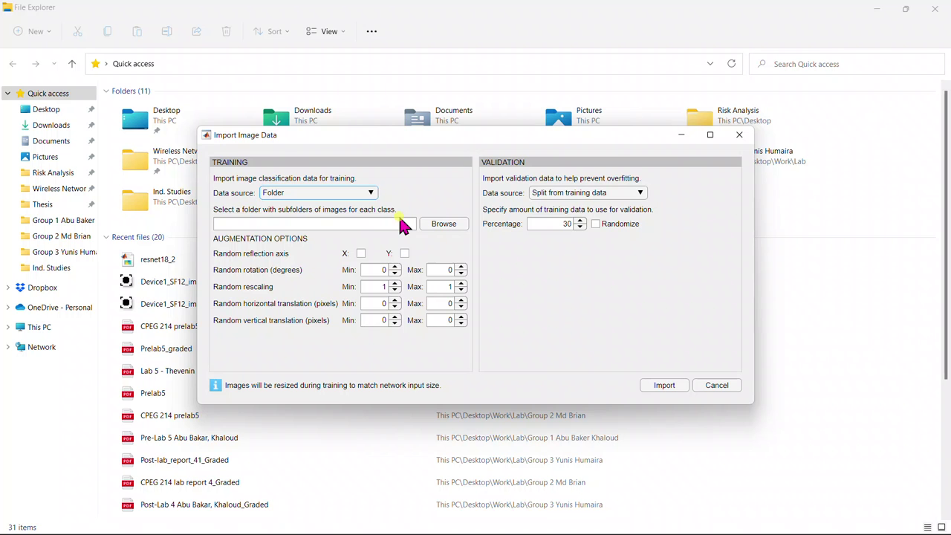
left_click(165, 236)
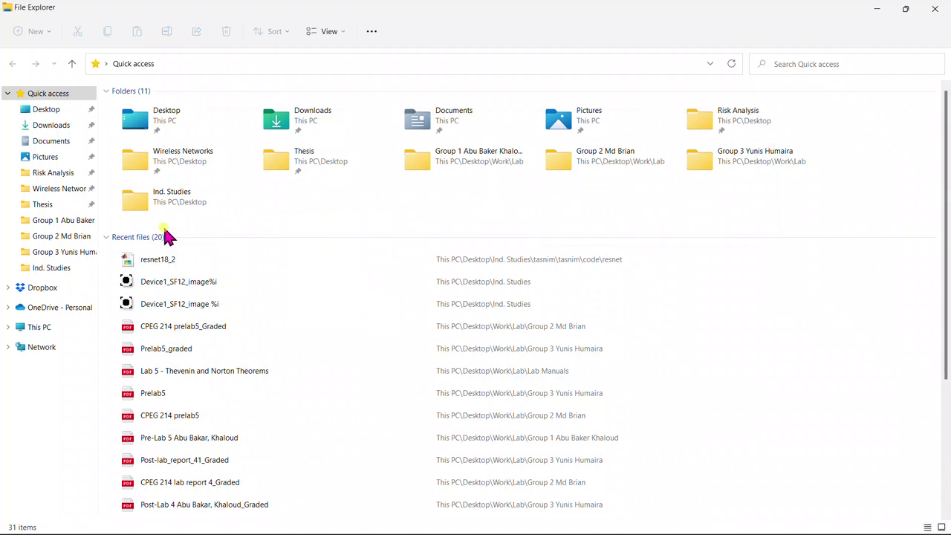
left_click(42, 272)
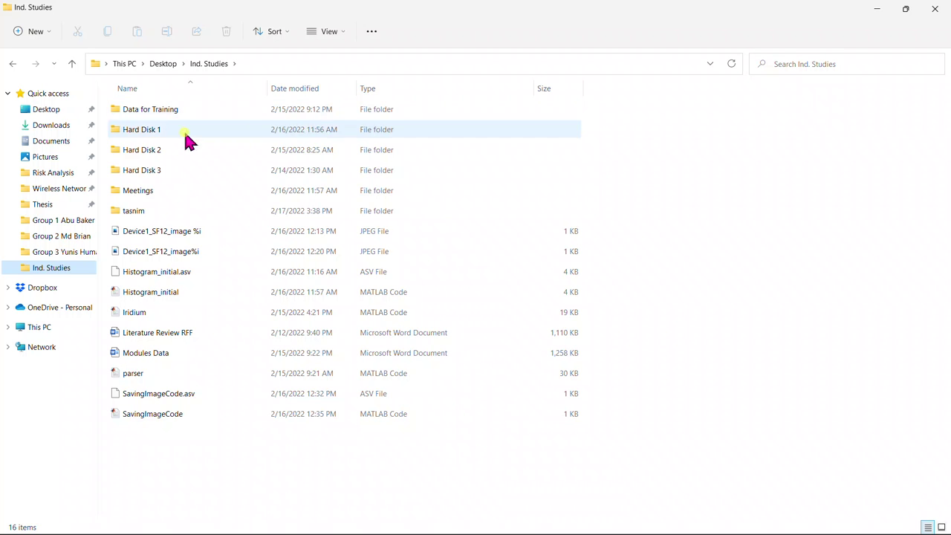
Step: Open the datastore folder inside the project's code folder under Ind. Studies
double_click(160, 210)
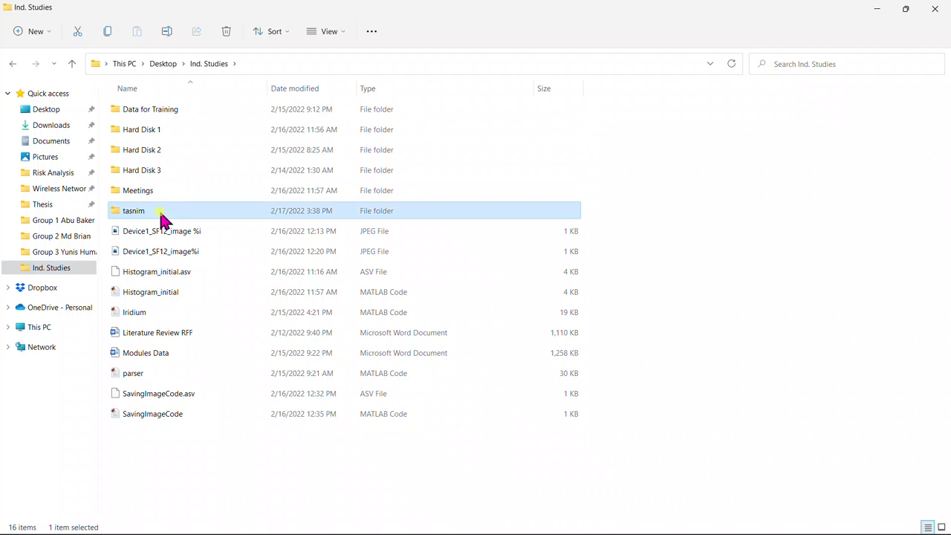
double_click(155, 111)
double_click(155, 108)
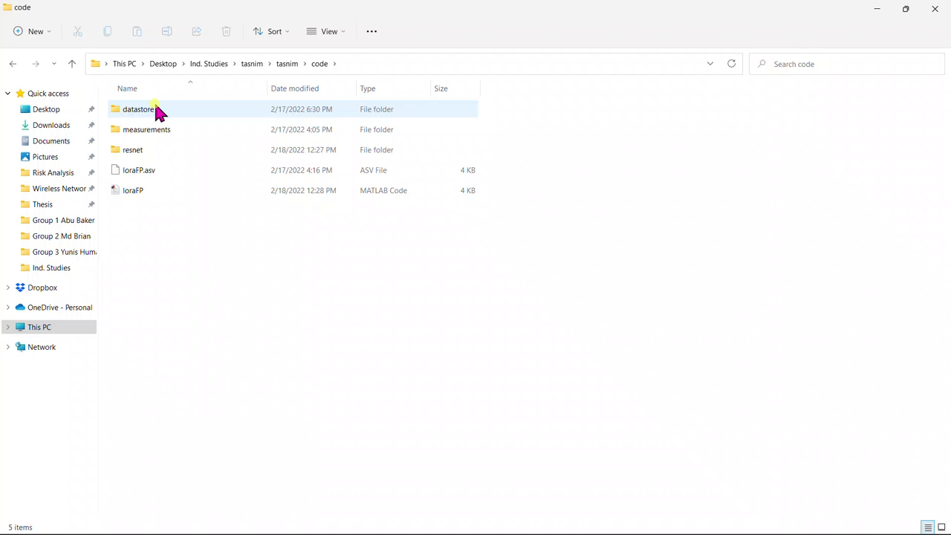
double_click(157, 110)
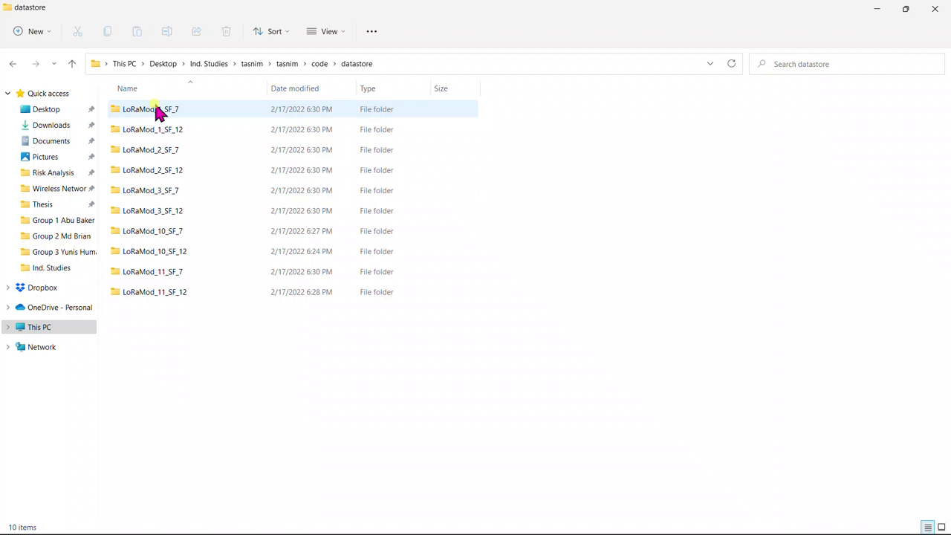
Step: Look through the images in LoRaMod_11_SF_12 and delete the four LoRaMod_10 and LoRaMod_11 folders from datastore
left_click(148, 294)
double_click(148, 293)
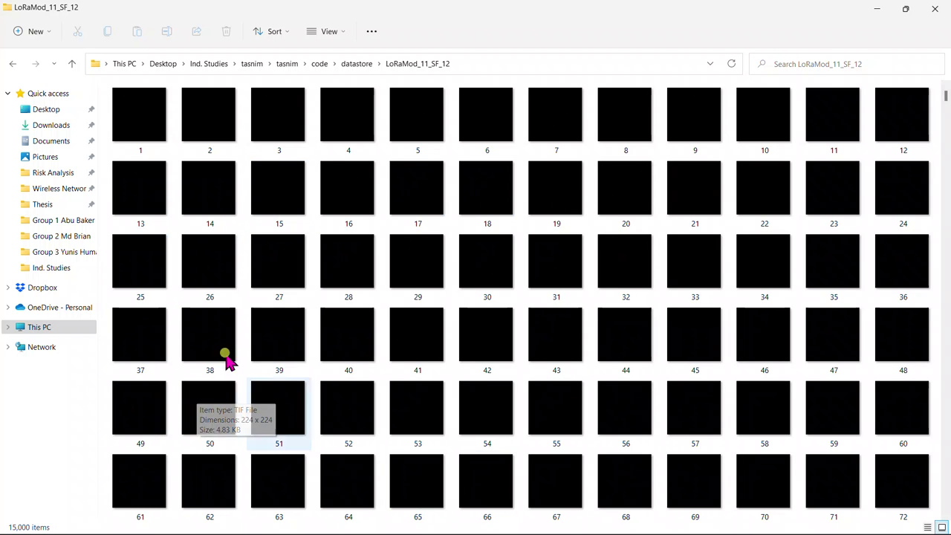
left_click(371, 67)
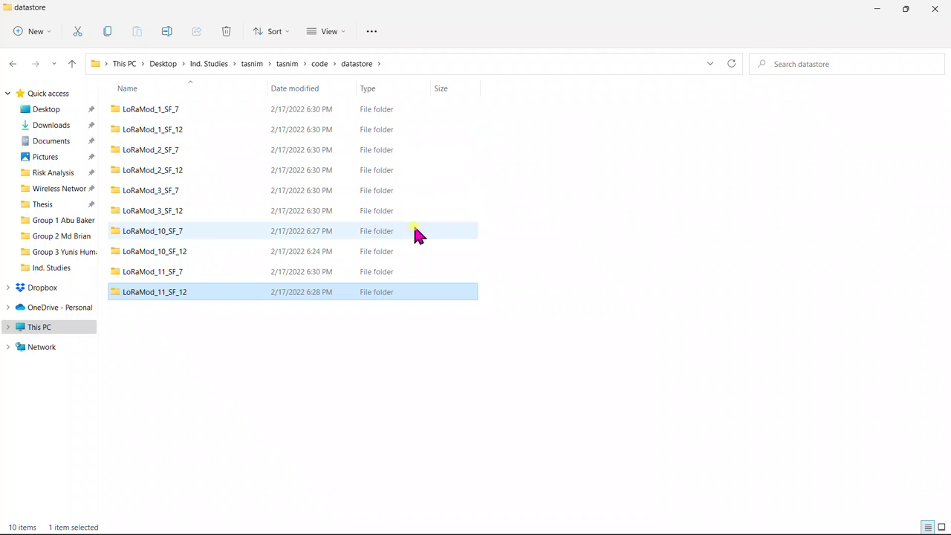
left_click_drag(509, 232, 313, 312)
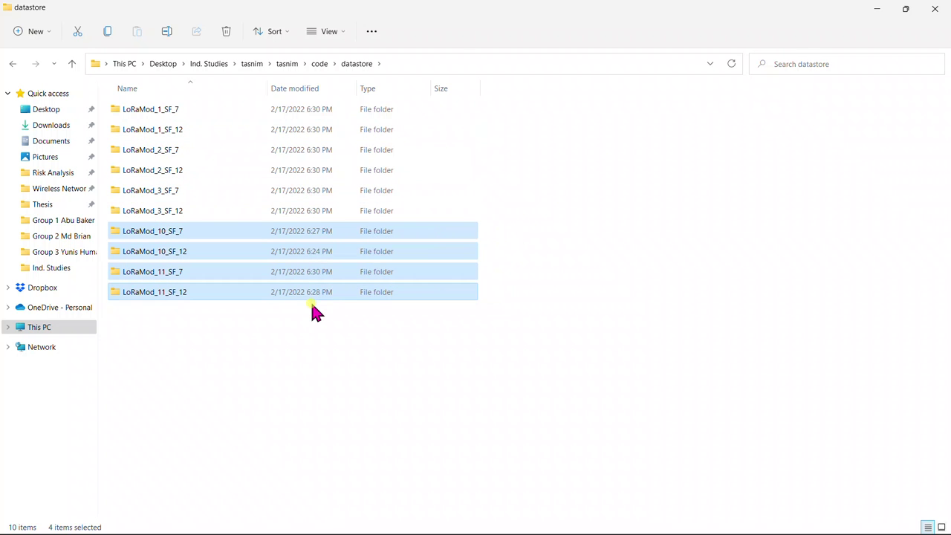
left_click(229, 41)
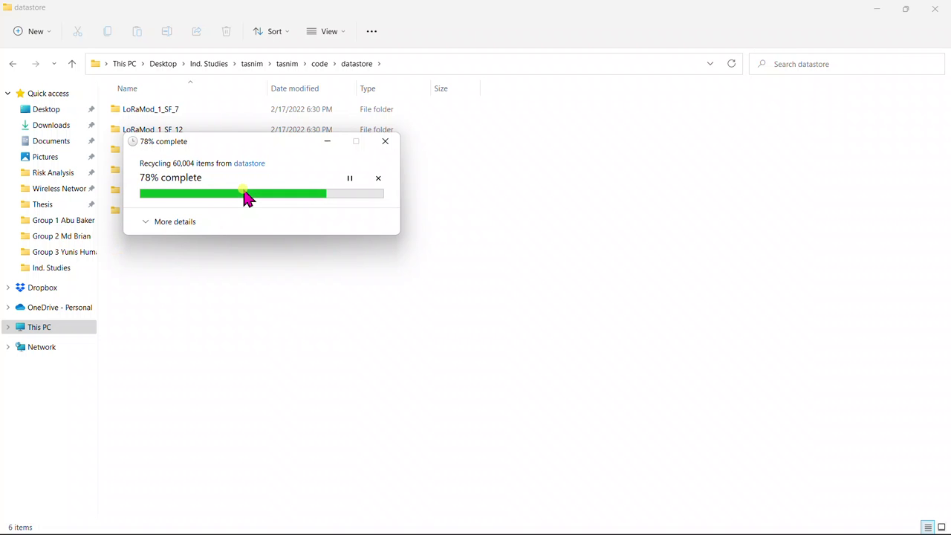
Step: Check the file properties of image 1 in LoRaMod_1_SF_7 and return to the datastore folder
double_click(179, 117)
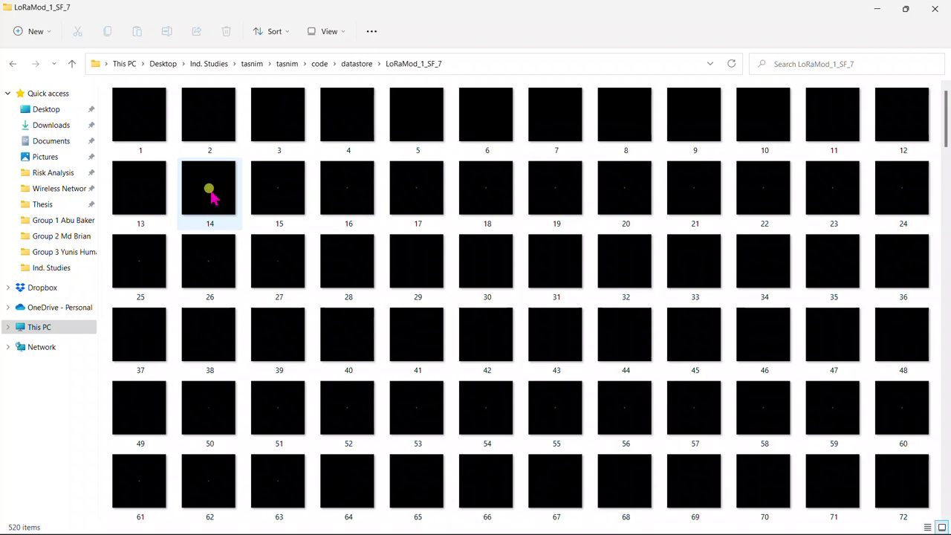
left_click(128, 131)
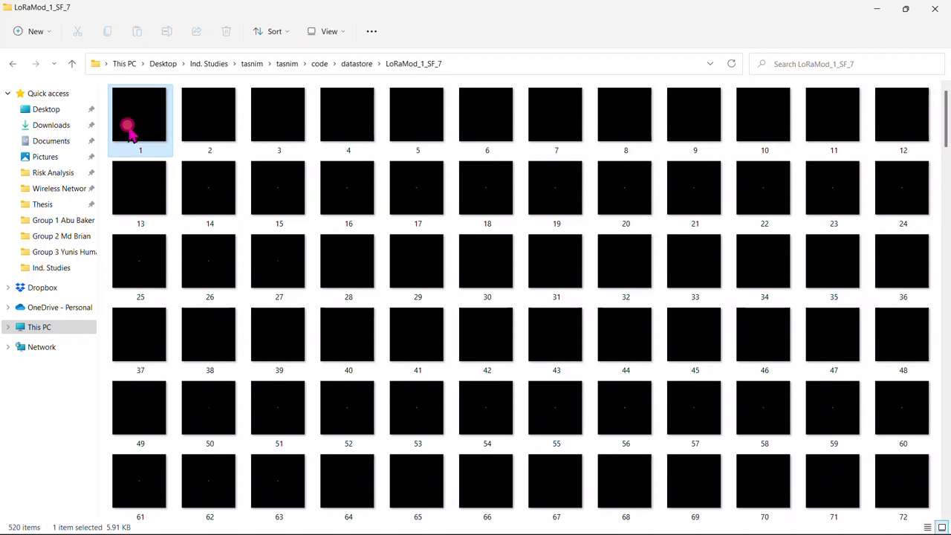
right_click(129, 132)
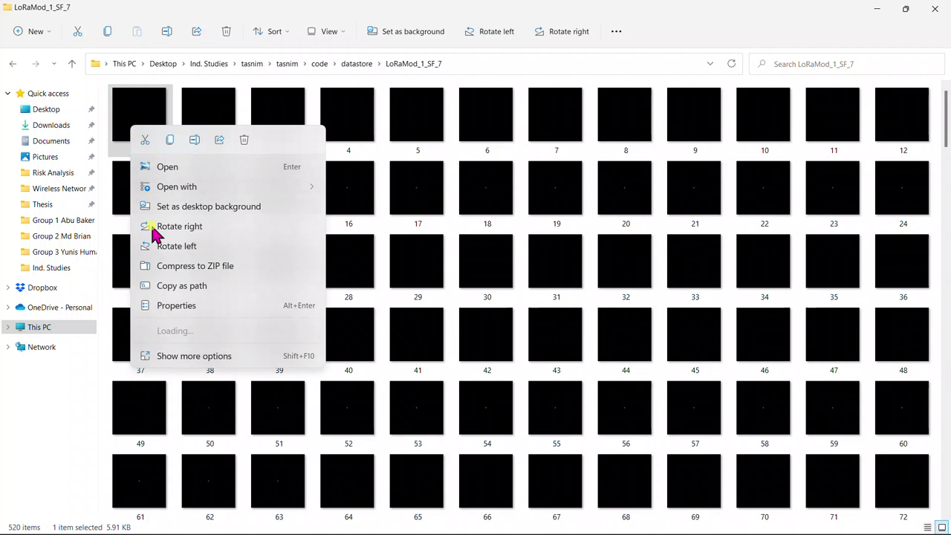
left_click(174, 311)
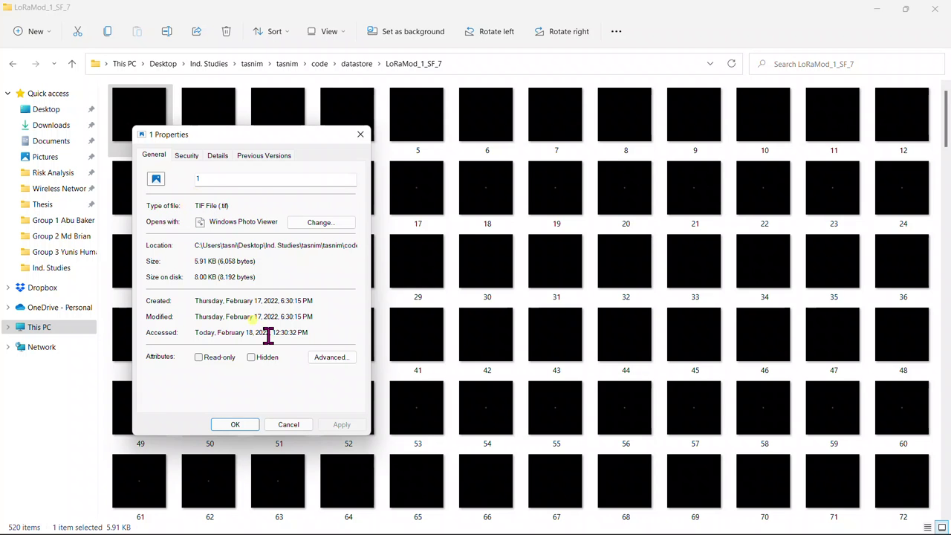
left_click(286, 426)
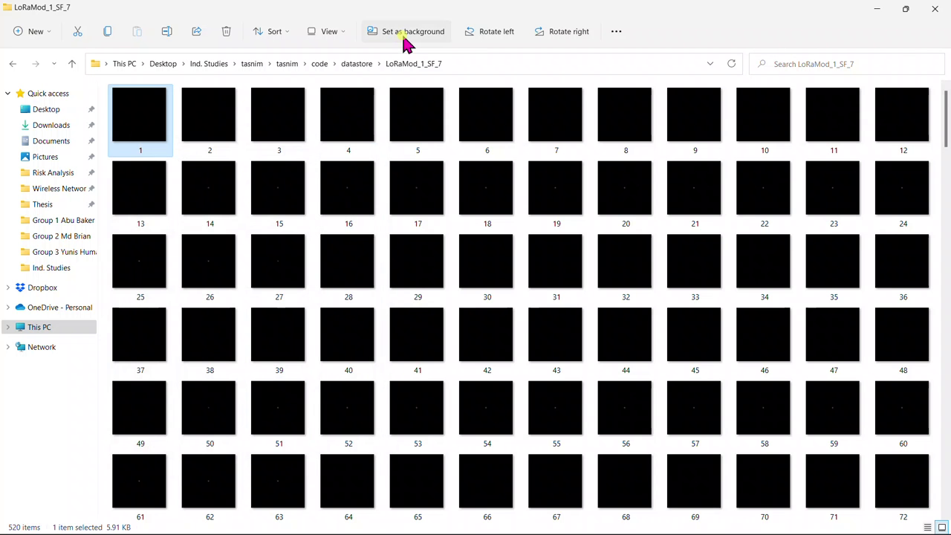
left_click(357, 64)
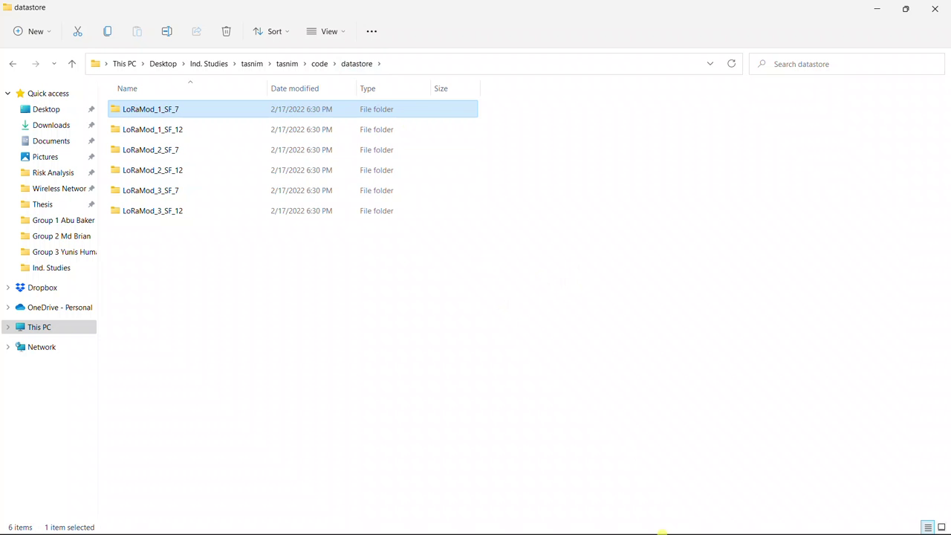
Step: Switch back to the Import Image Data dialog and choose code's datastore folder as the training data folder
mouse_move(570, 519)
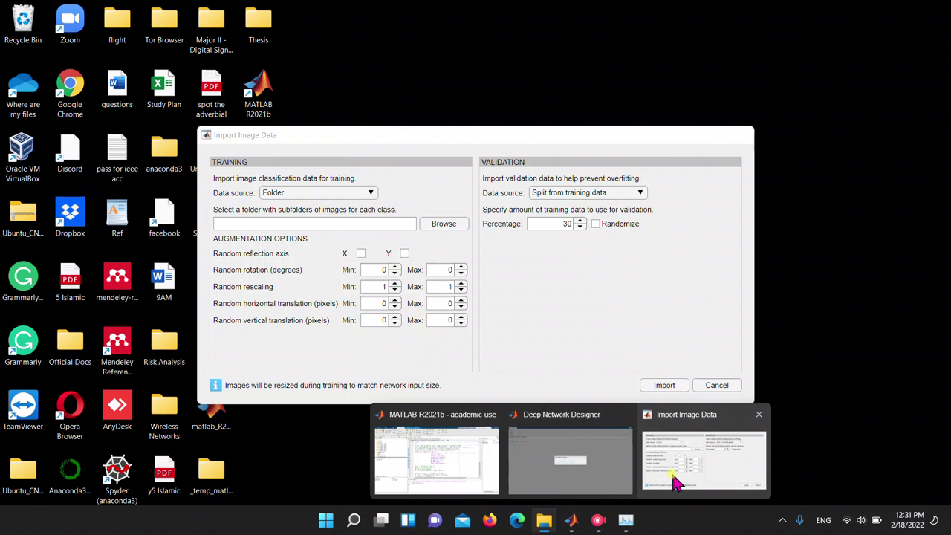
left_click(676, 482)
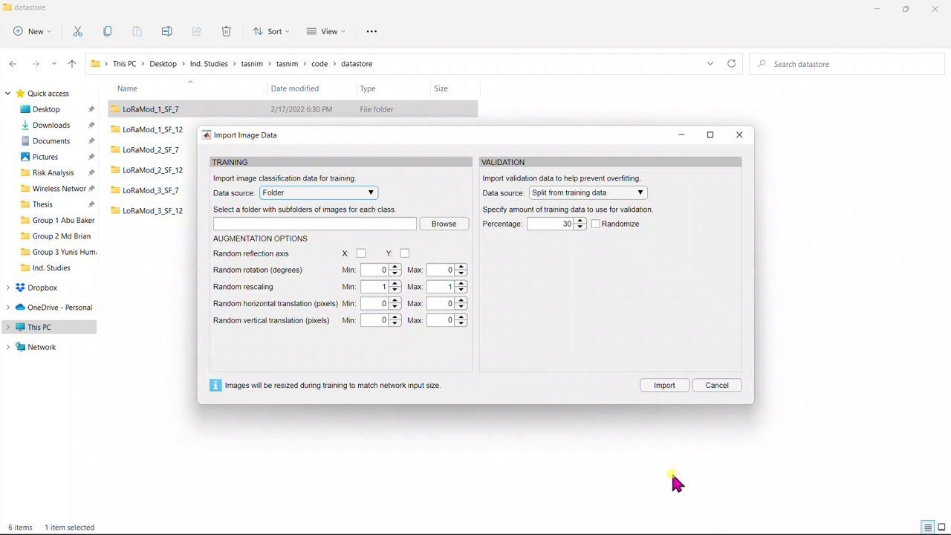
left_click(448, 229)
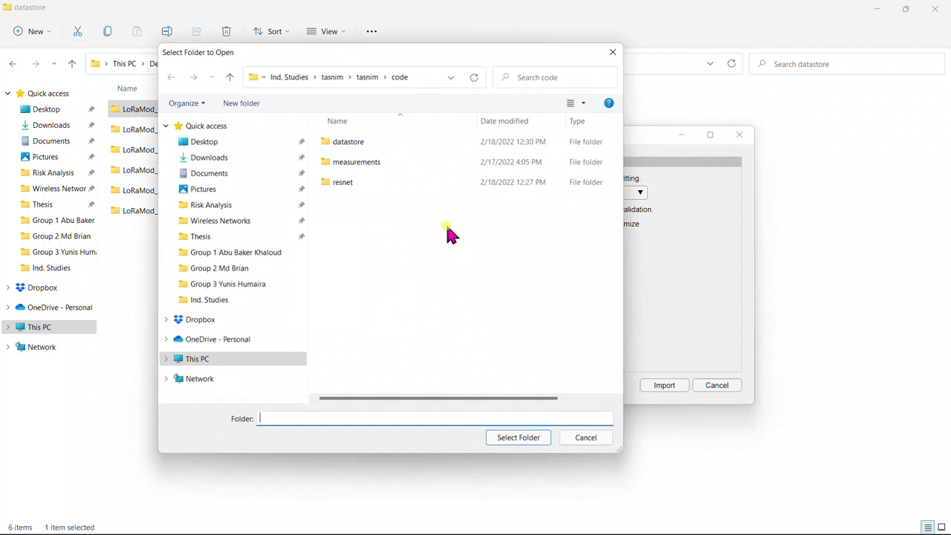
double_click(363, 147)
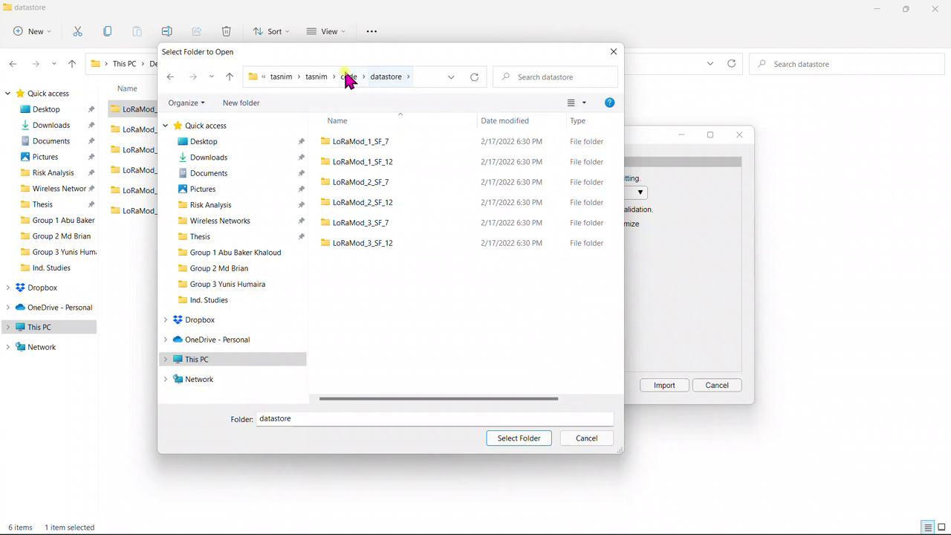
left_click(346, 77)
left_click(342, 143)
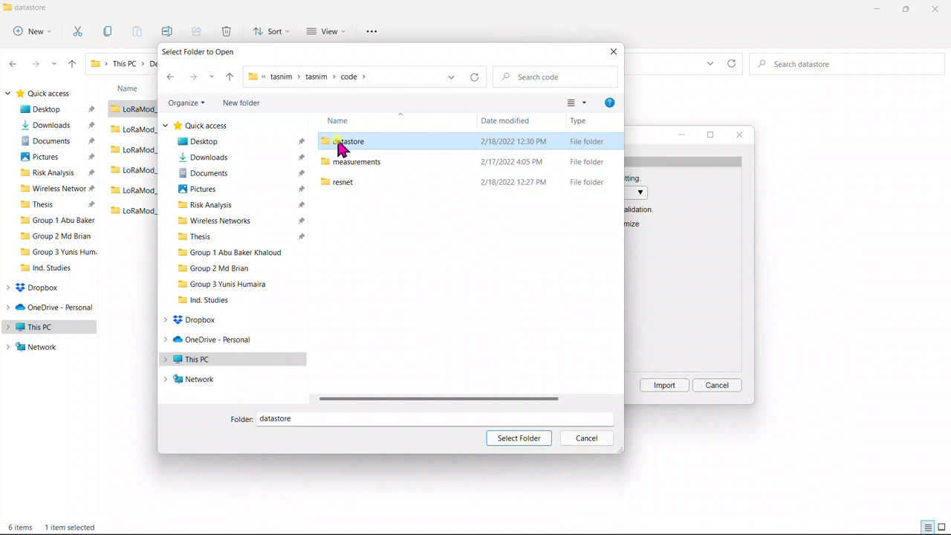
left_click(518, 438)
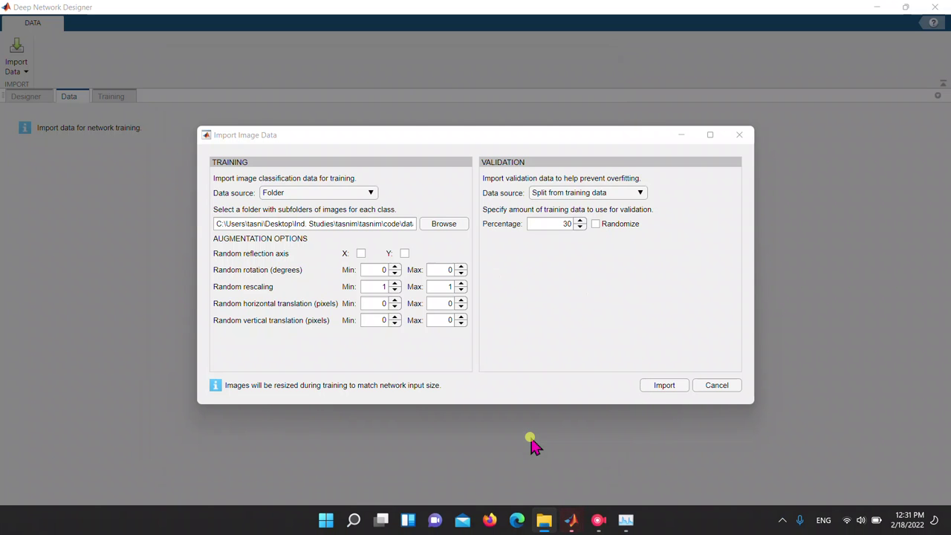
Step: Set validation to a randomized 20 percent split from training data, import the image data and close the File Explorer window
left_click(563, 224)
double_click(565, 224)
left_click(579, 226)
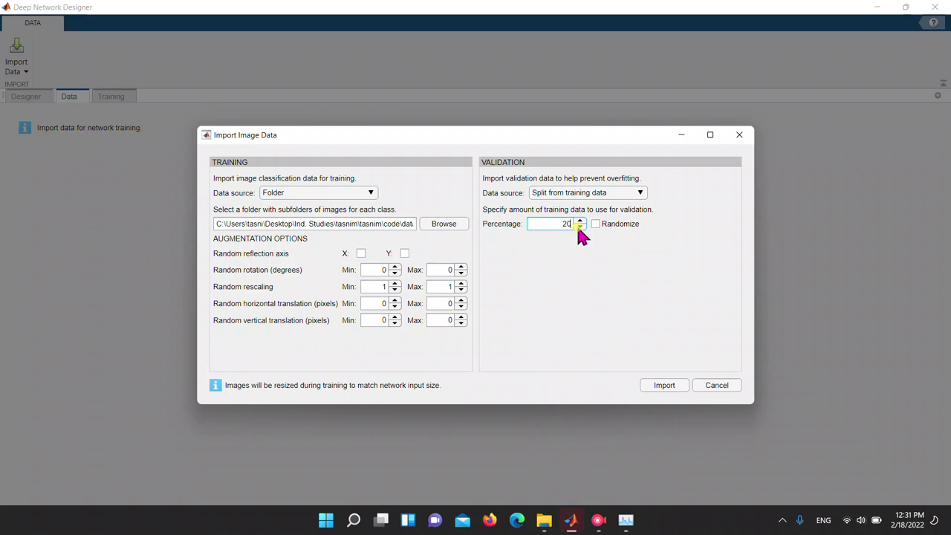
left_click(596, 225)
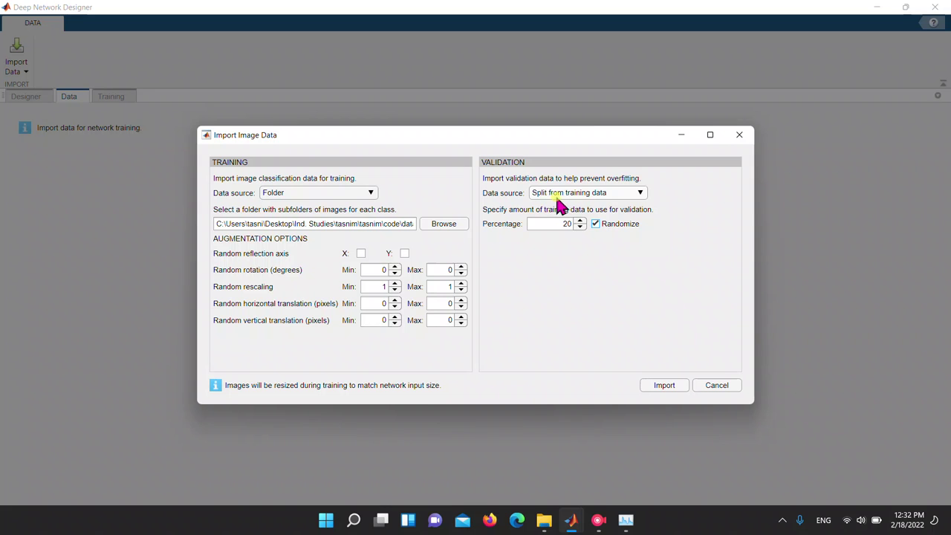
left_click(601, 195)
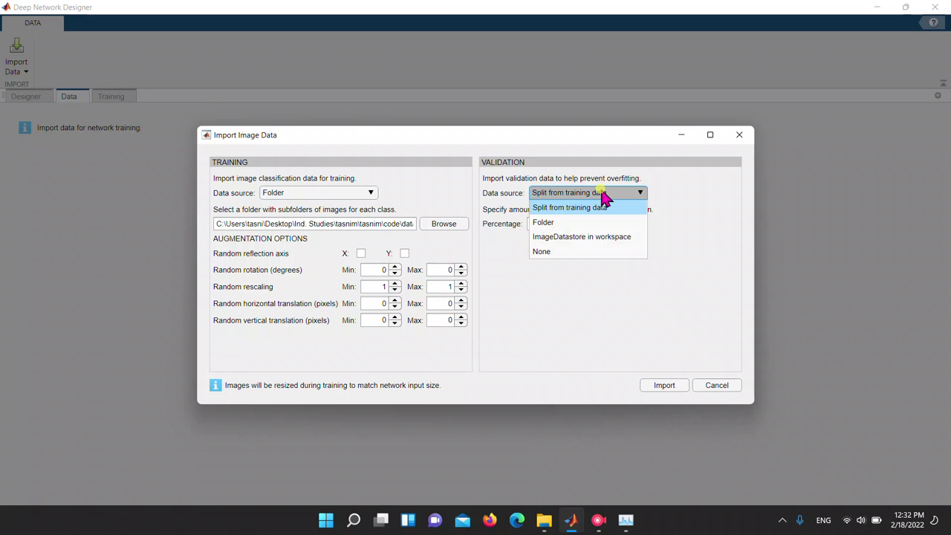
left_click(604, 196)
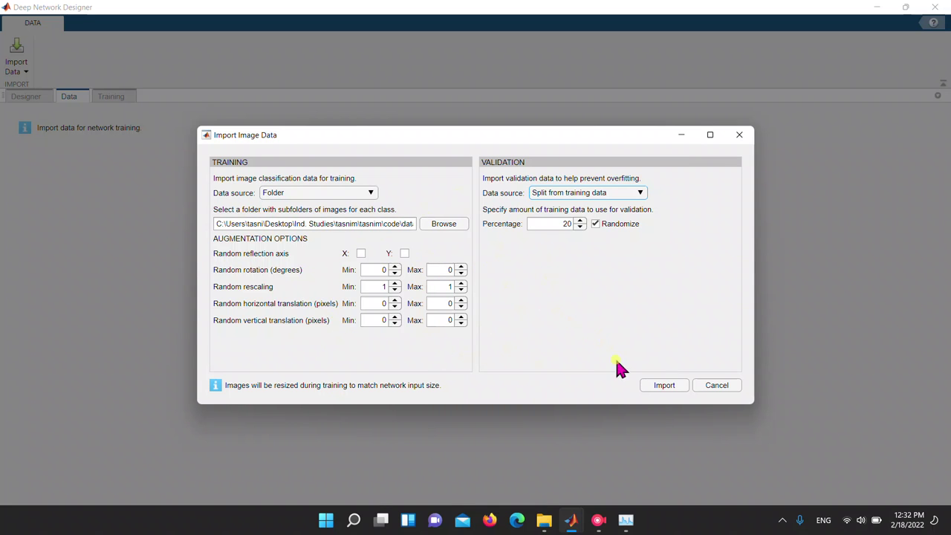
left_click(661, 391)
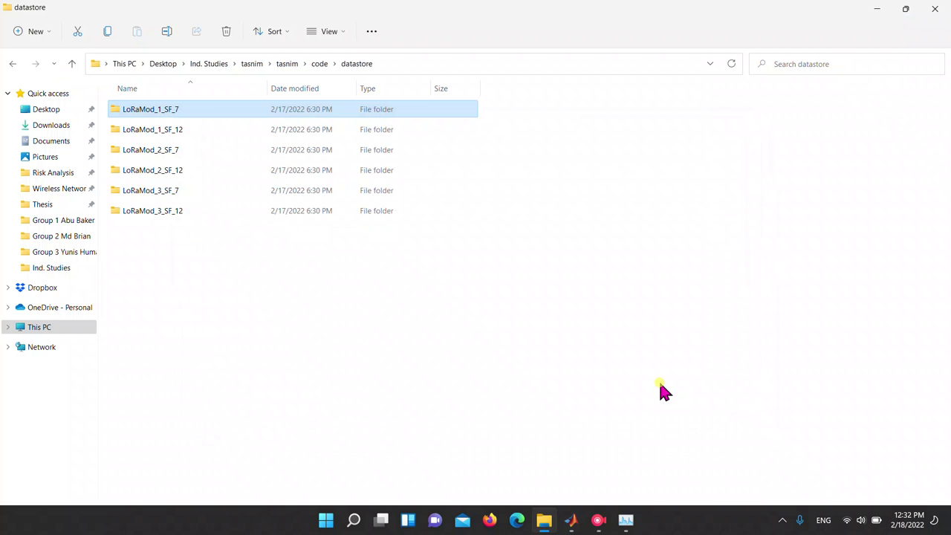
left_click(933, 9)
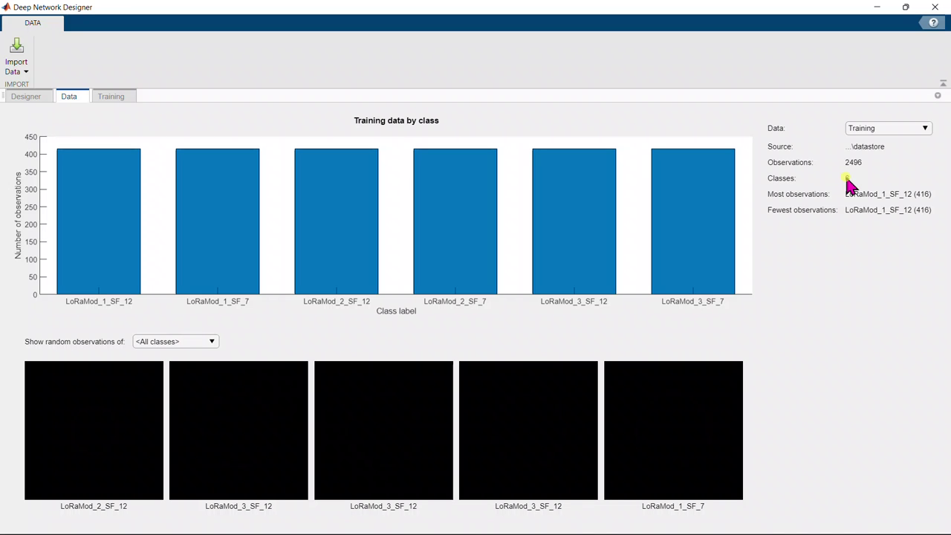
Step: Reopen File Explorer and go to the datastore folder inside the Ind. Studies project's code folder
mouse_move(572, 532)
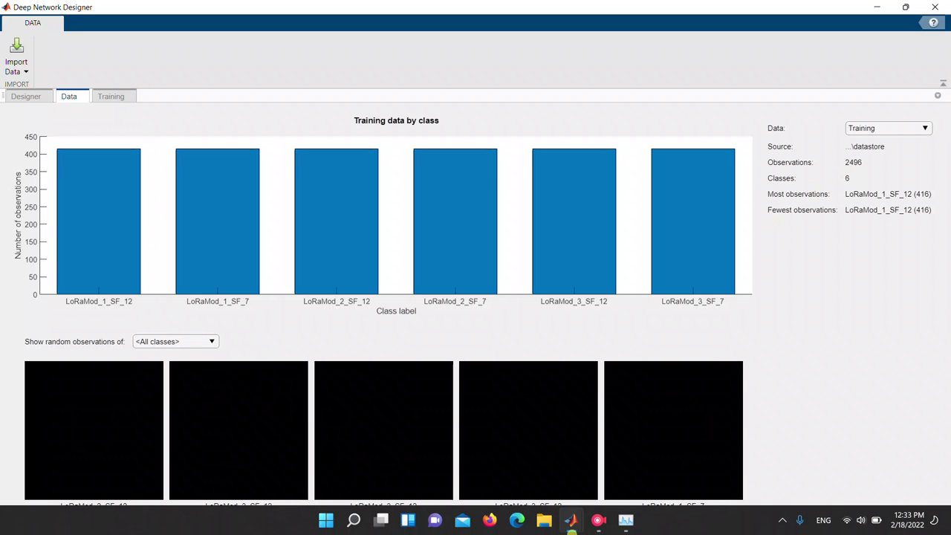
left_click(547, 522)
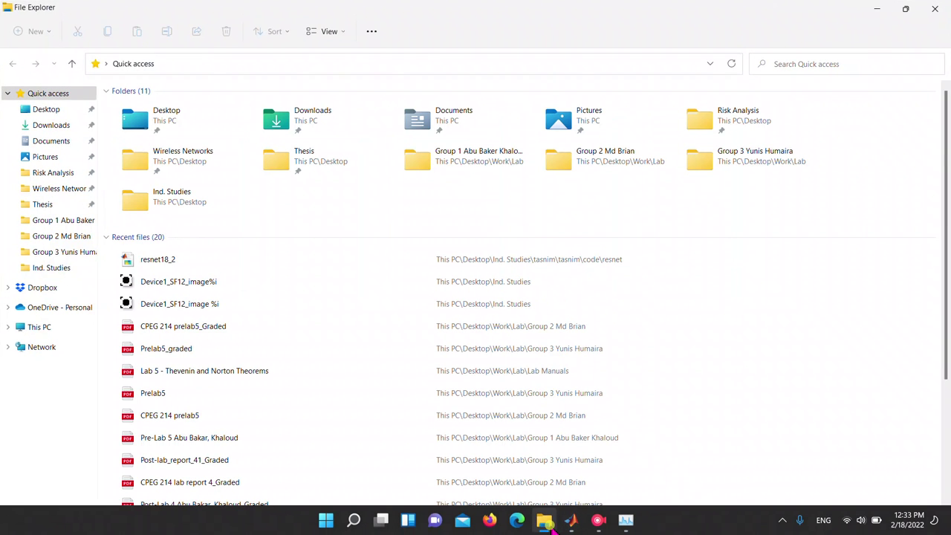
double_click(205, 210)
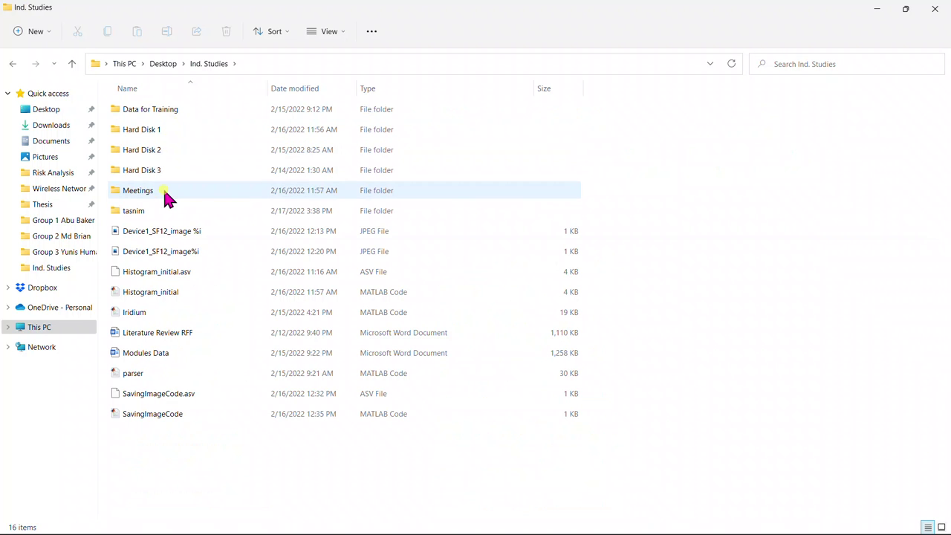
double_click(161, 206)
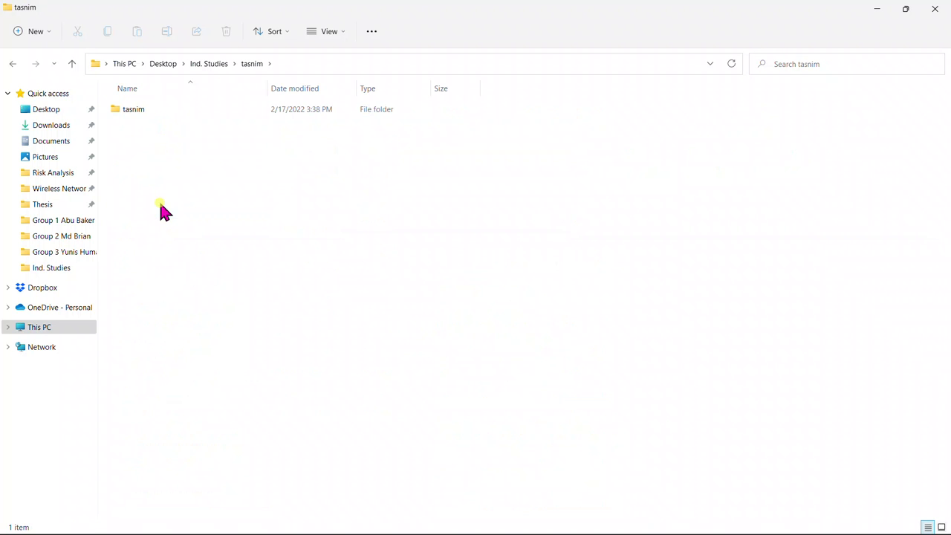
double_click(145, 106)
double_click(145, 109)
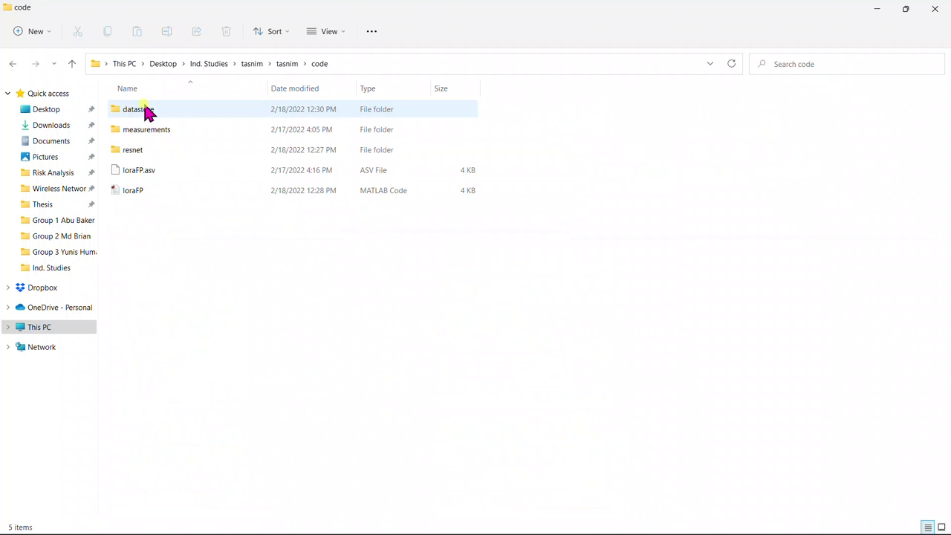
double_click(142, 112)
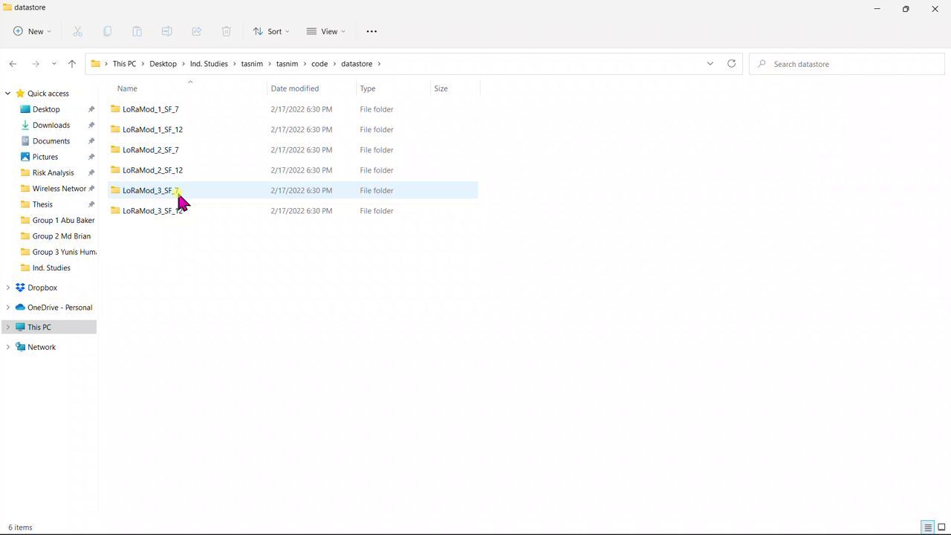
Step: Create a new folder named SF12 inside the datastore folder
right_click(186, 237)
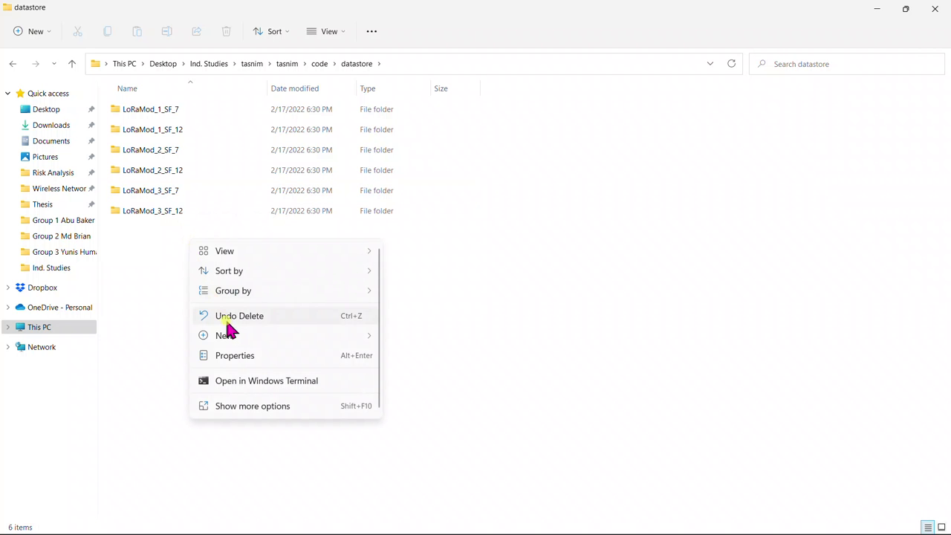
mouse_move(231, 338)
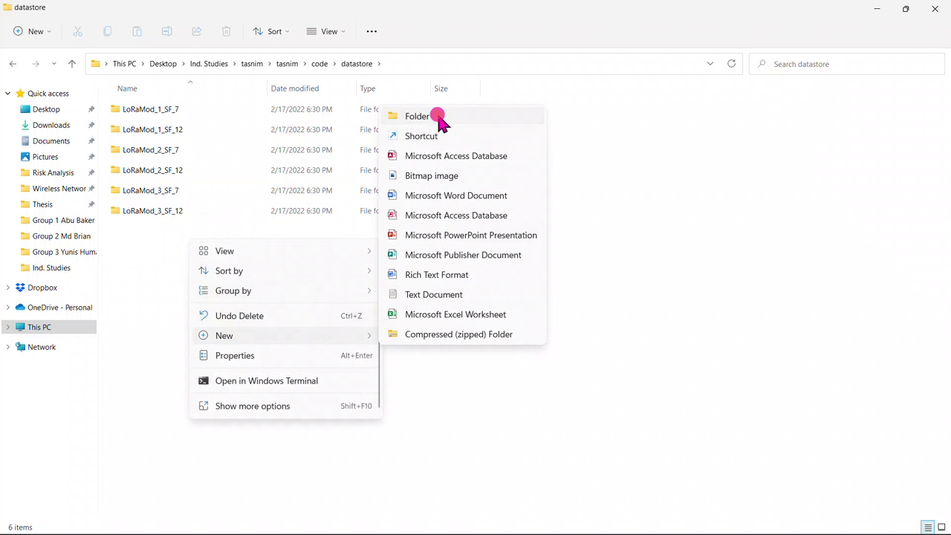
left_click(437, 116)
type("S")
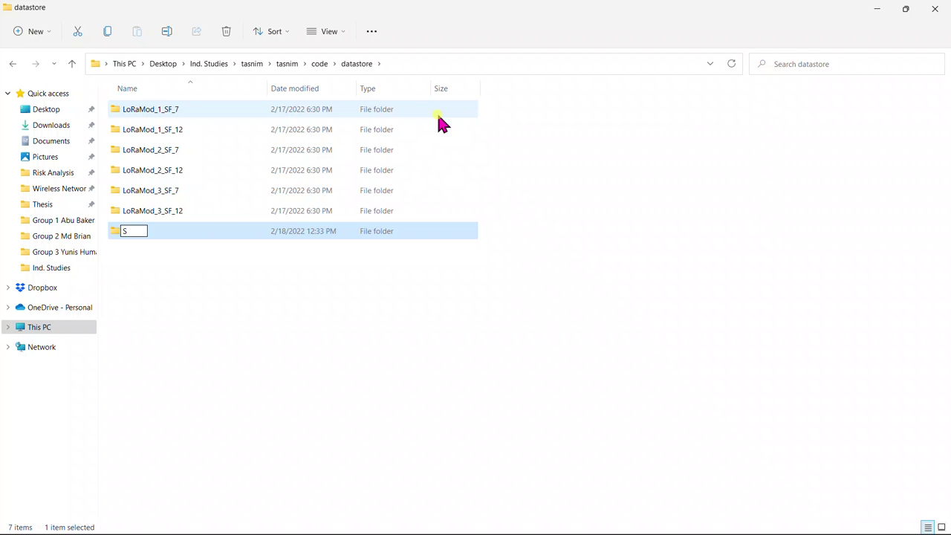
type("F12")
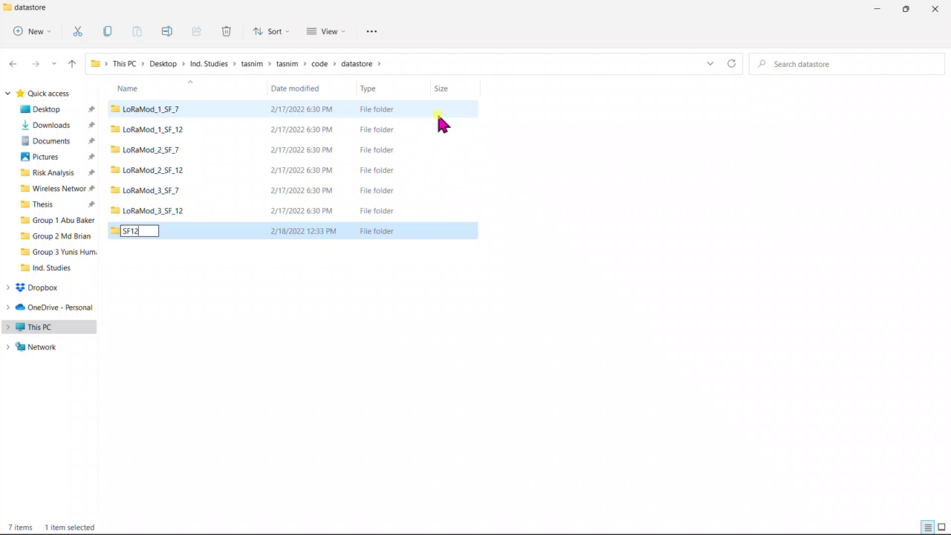
left_click(249, 269)
Step: Duplicate the SF12 folder within datastore and rename the copy SF7
left_click(225, 235)
key("ctrl+c")
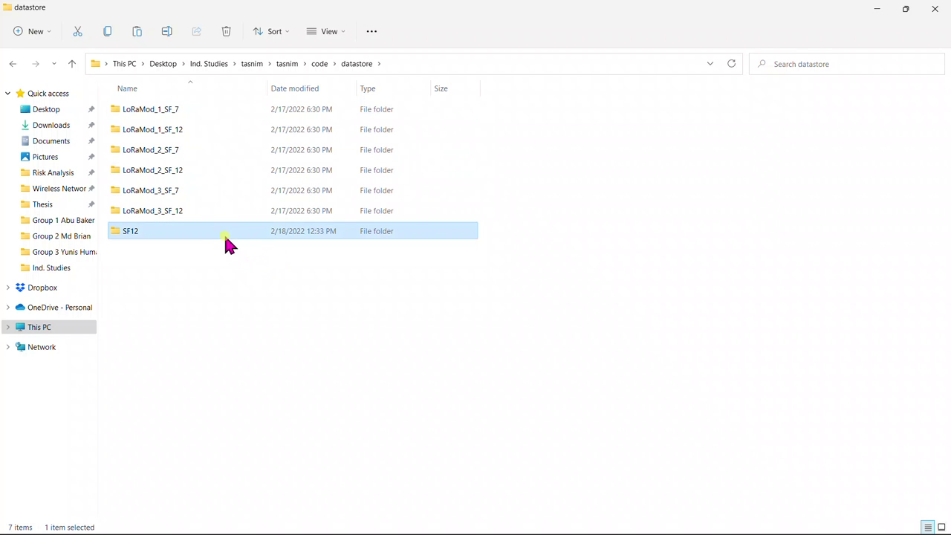
key("ctrl+v")
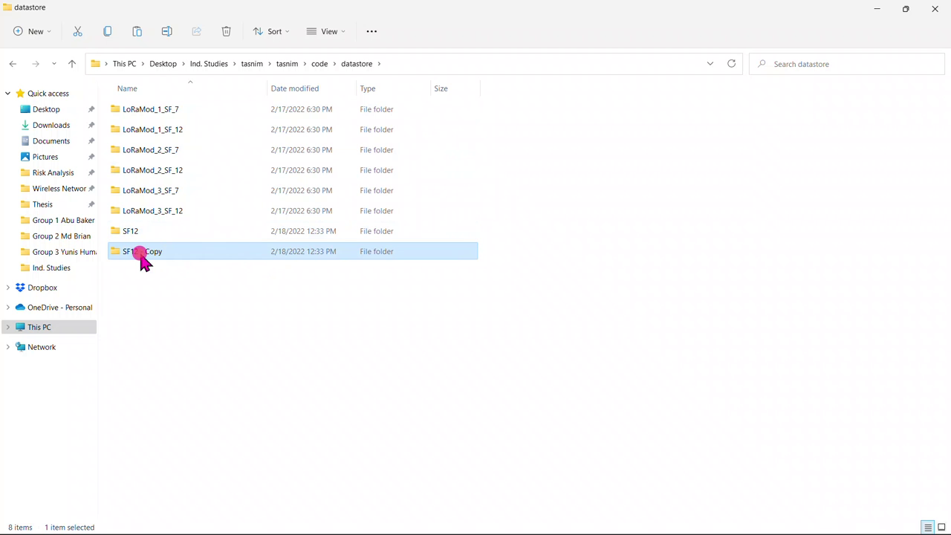
left_click(167, 31)
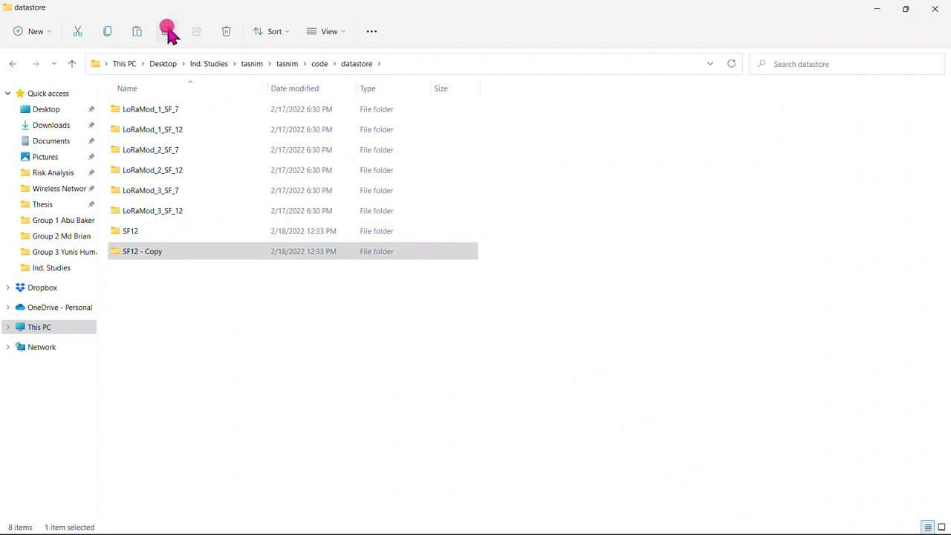
type("SF")
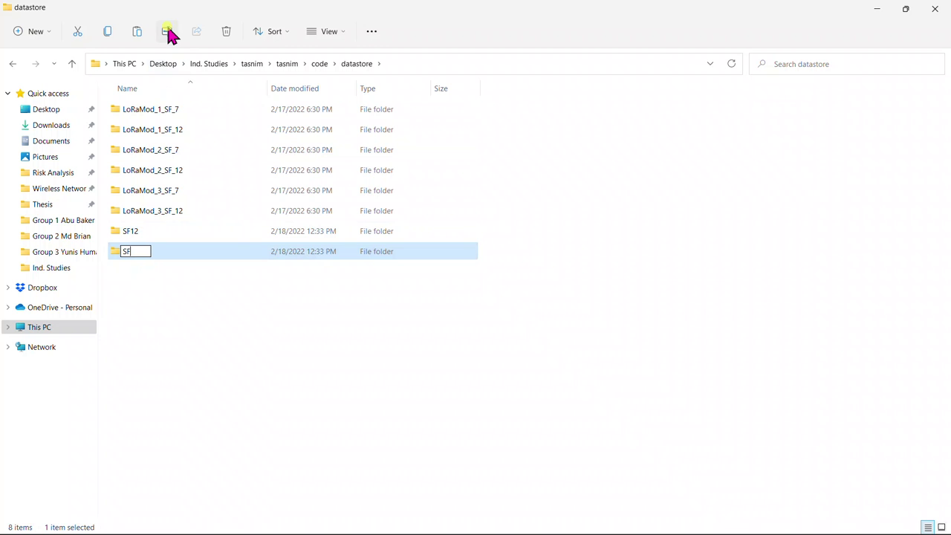
type("7")
key("Return")
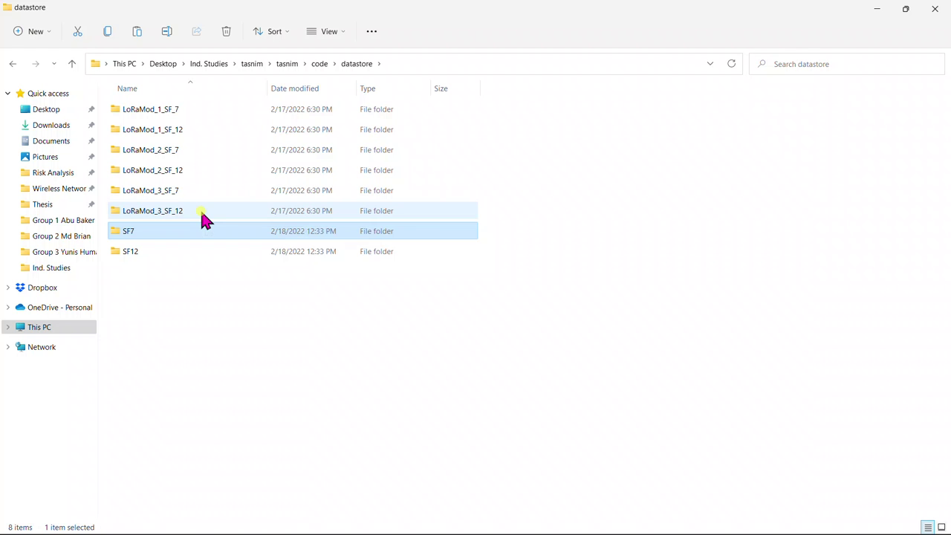
Step: Move the LoRaMod_3_SF_12, LoRaMod_2_SF_12 and LoRaMod_1_SF_12 folders into the SF12 folder
left_click_drag(201, 214, 167, 251)
double_click(173, 173)
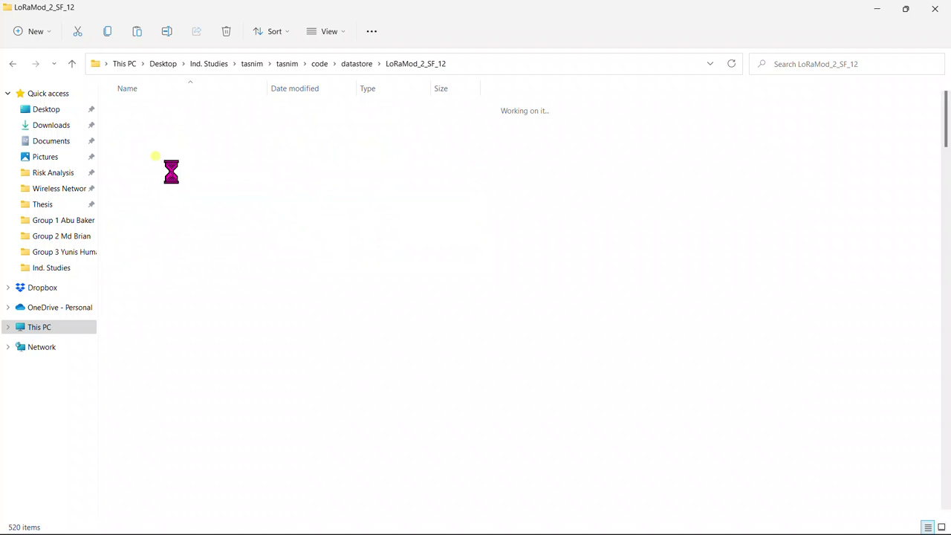
left_click(360, 65)
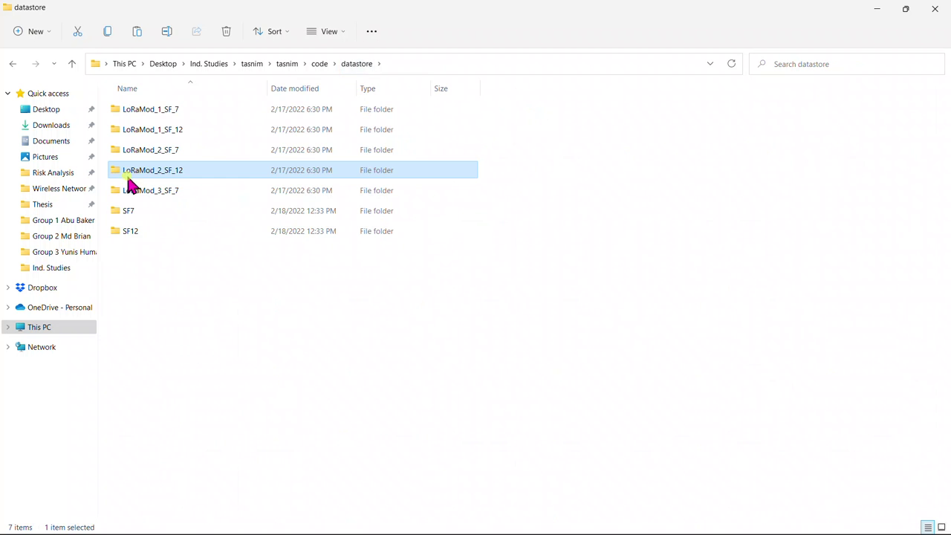
left_click_drag(127, 170, 132, 233)
left_click(165, 135)
left_click_drag(165, 138, 149, 214)
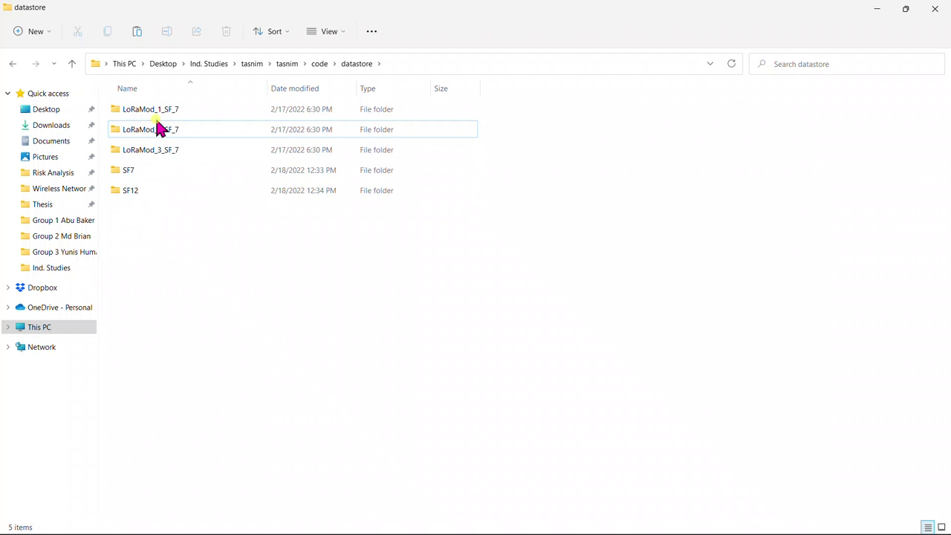
Step: Move the LoRaMod_3_SF_7, LoRaMod_2_SF_7 and LoRaMod_1_SF_7 folders into the SF7 folder
left_click_drag(158, 151, 159, 169)
mouse_move(138, 131)
left_mouse_down()
mouse_move(138, 142)
mouse_move(144, 119)
mouse_move(145, 135)
left_mouse_up()
double_click(148, 110)
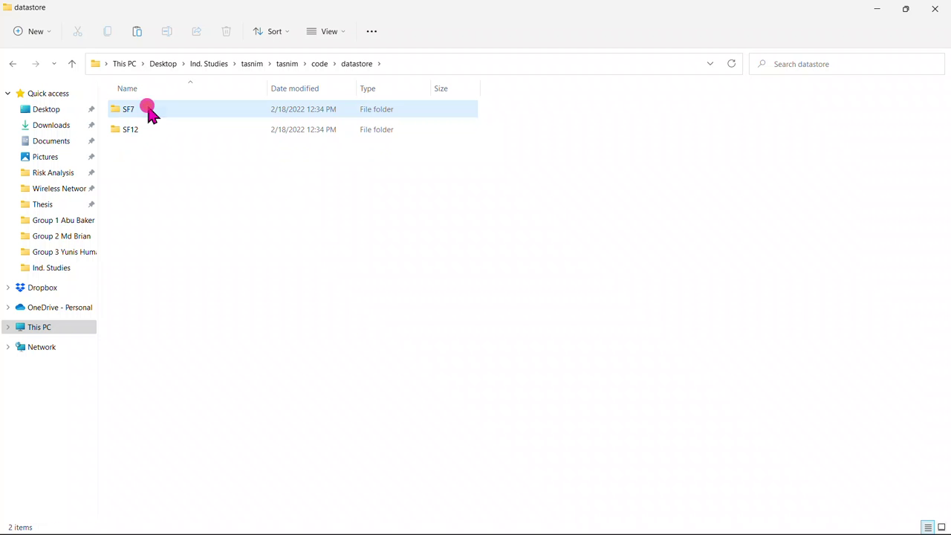
Step: Move all images from SF7's LoRaMod_1_SF_7 subfolder up into SF7 and go back to SF7
left_click(153, 116)
double_click(153, 116)
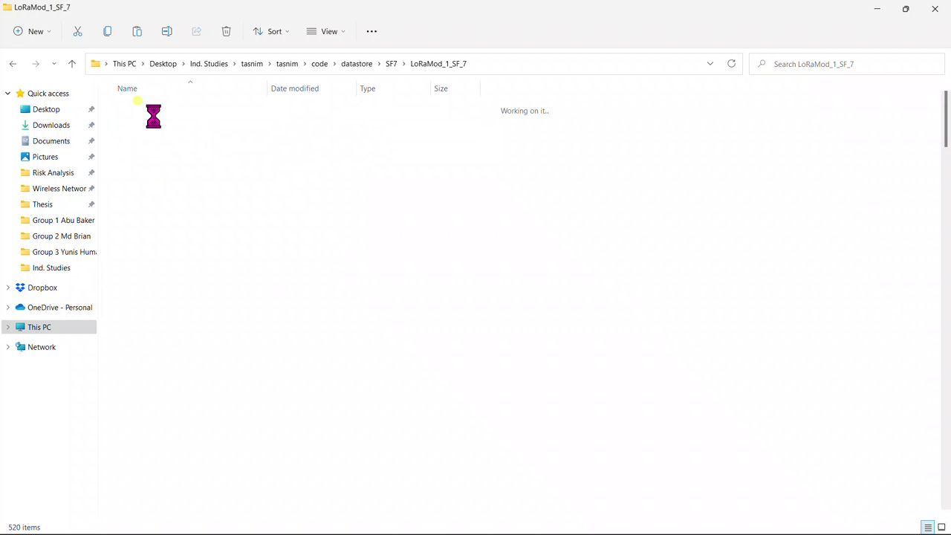
key("ctrl+a")
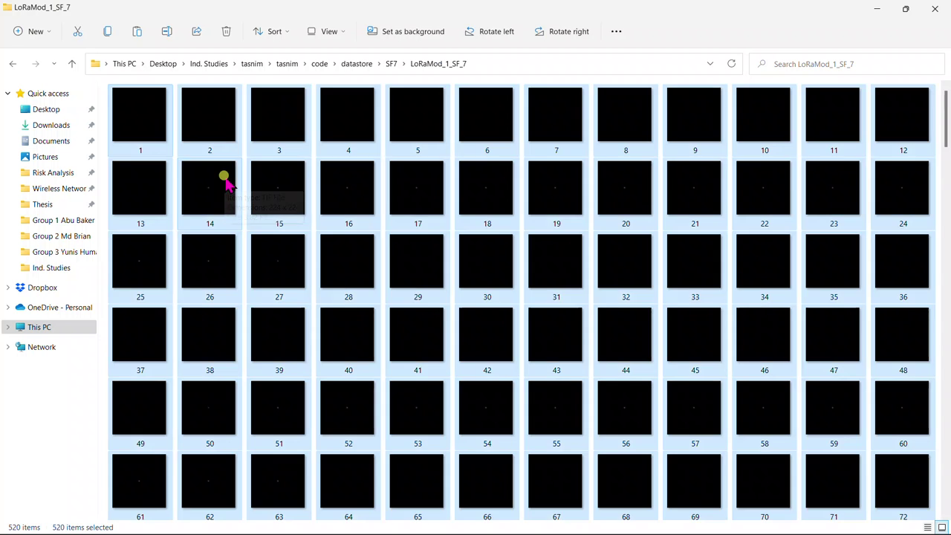
left_click_drag(225, 142, 392, 64)
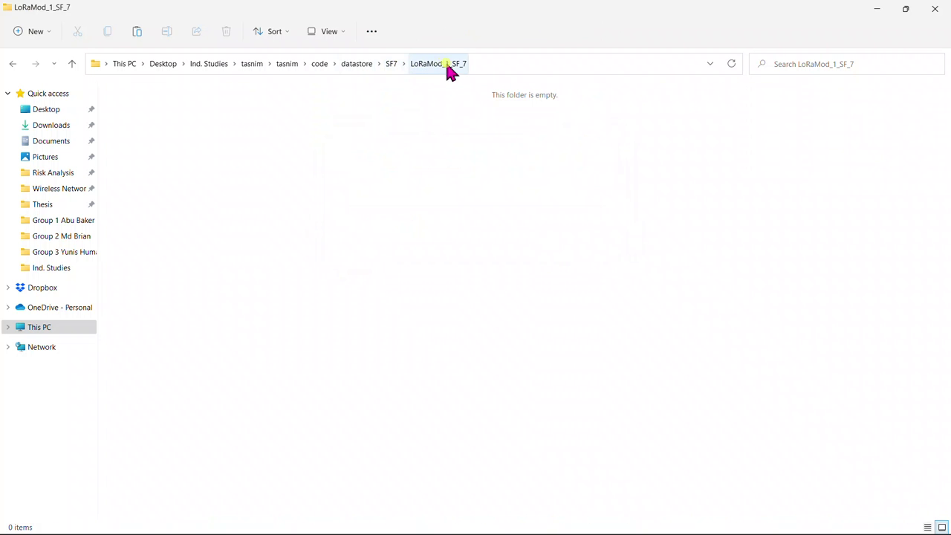
left_click(393, 65)
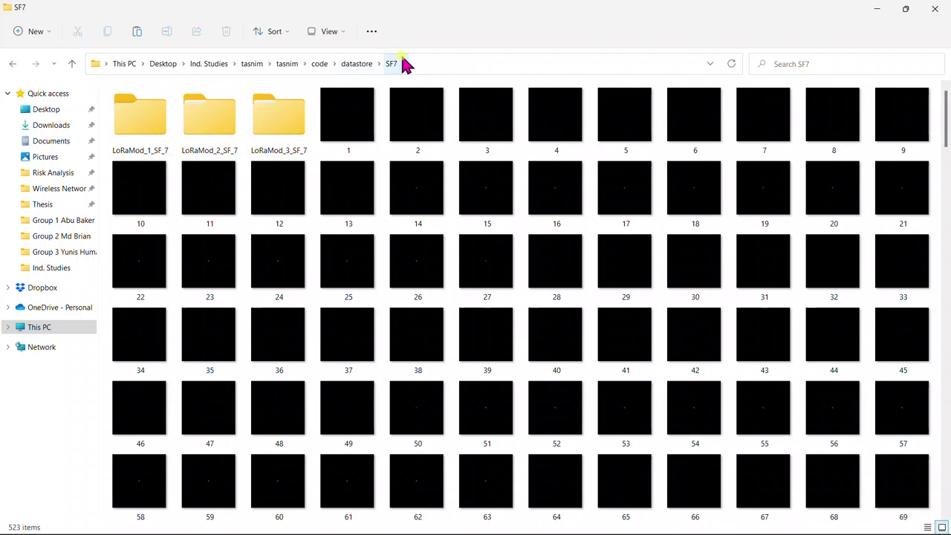
Step: Show the SF7 contents in Details view and delete the emptied LoRaMod_1_SF_7 folder
left_click(328, 34)
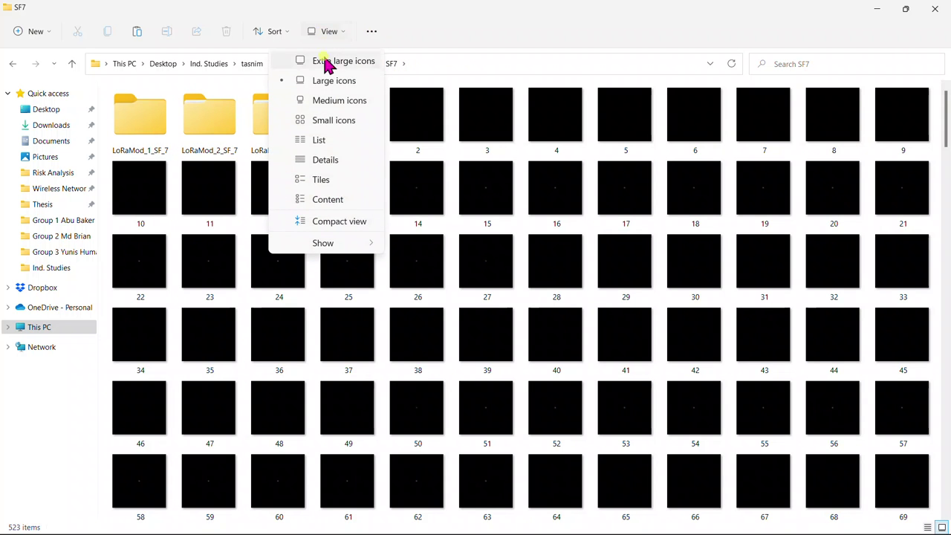
left_click(332, 160)
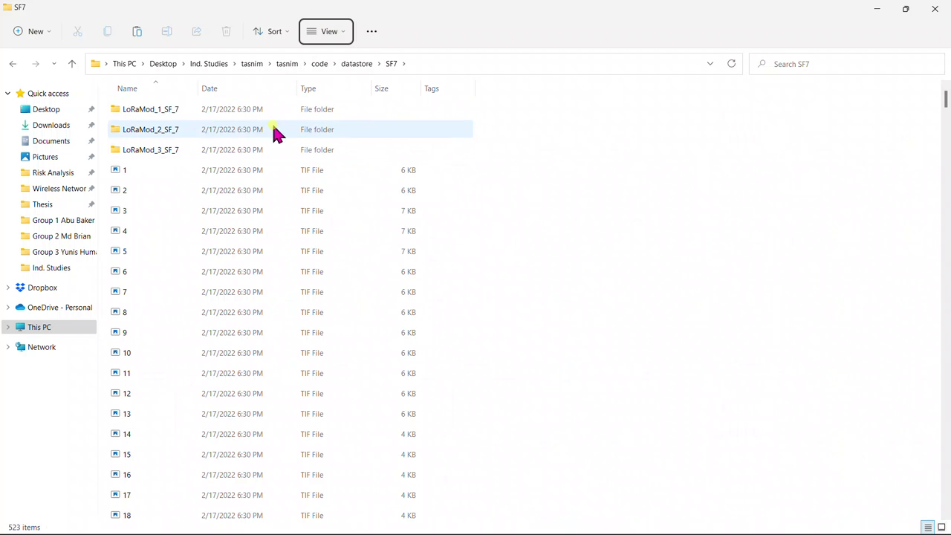
left_click(226, 111)
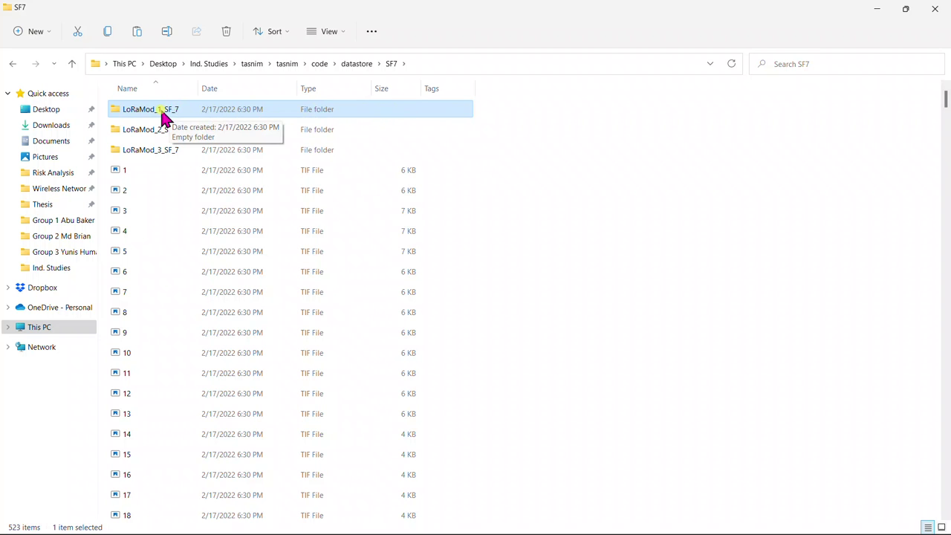
left_click(228, 37)
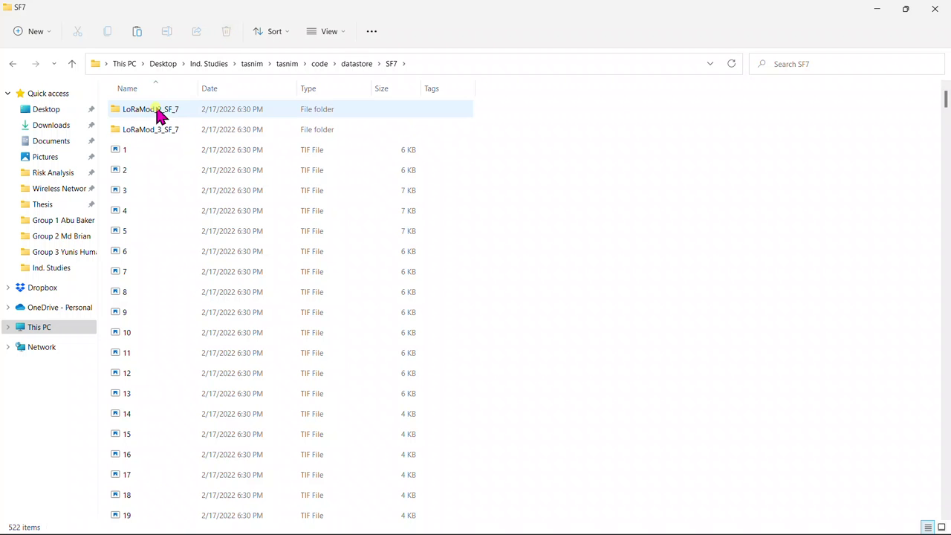
Step: Try to move all images from LoRaMod_2_SF_7 up into SF7, cancelling at the choice to replace or skip files
double_click(158, 112)
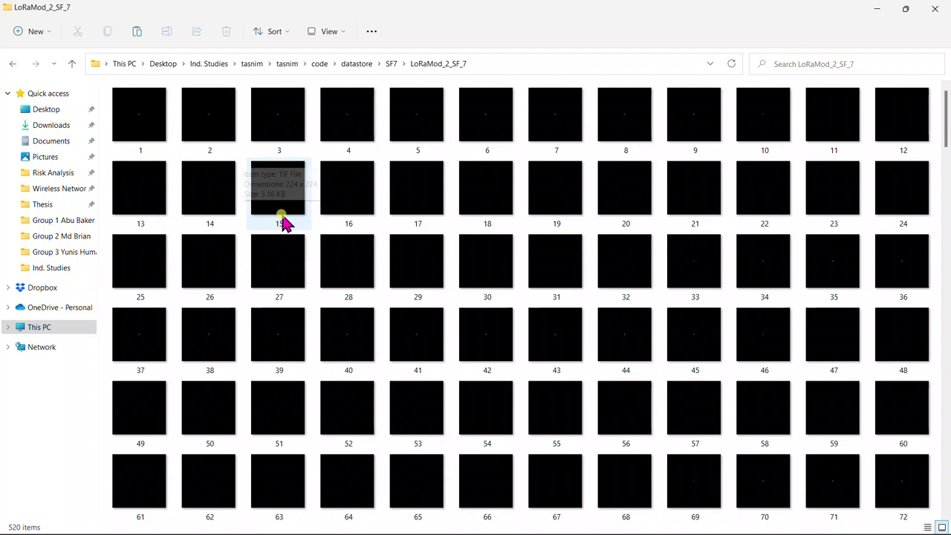
key("ctrl+a")
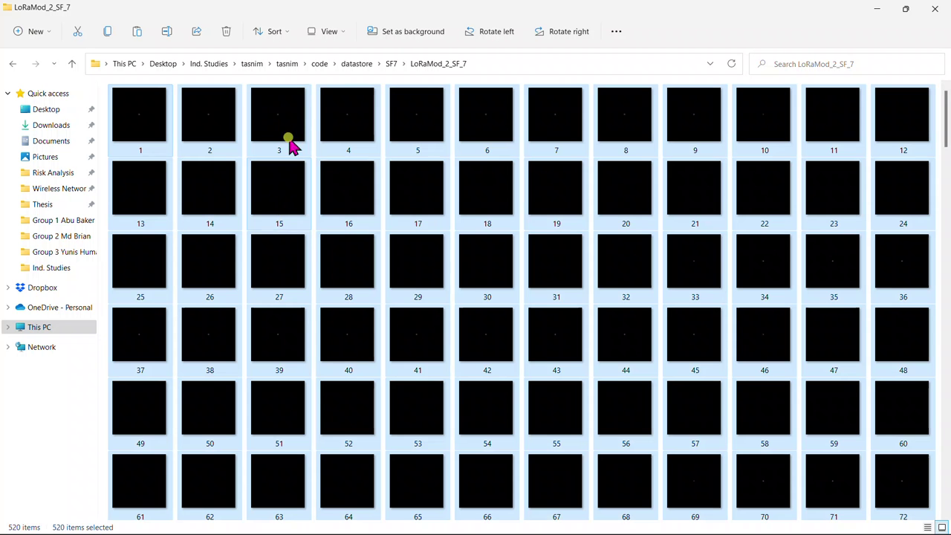
left_click_drag(395, 110, 392, 72)
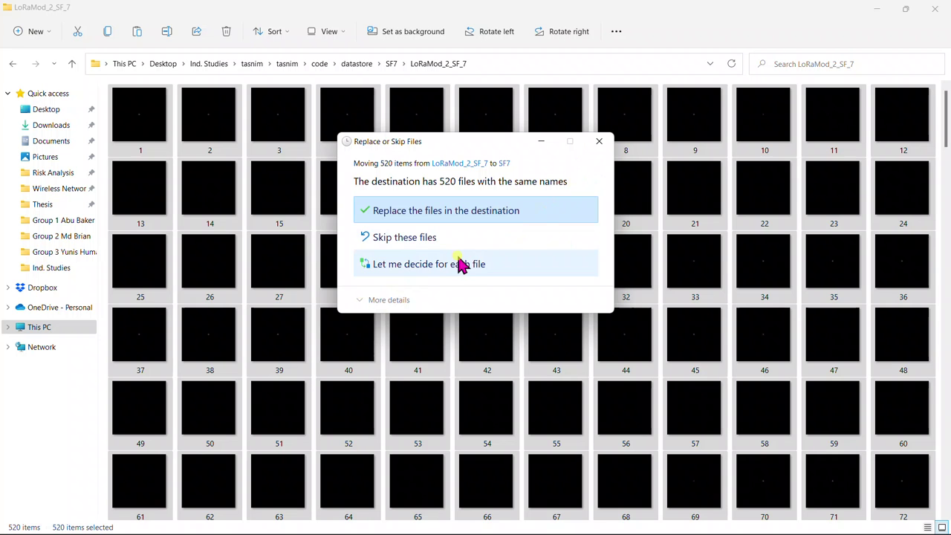
left_click(599, 143)
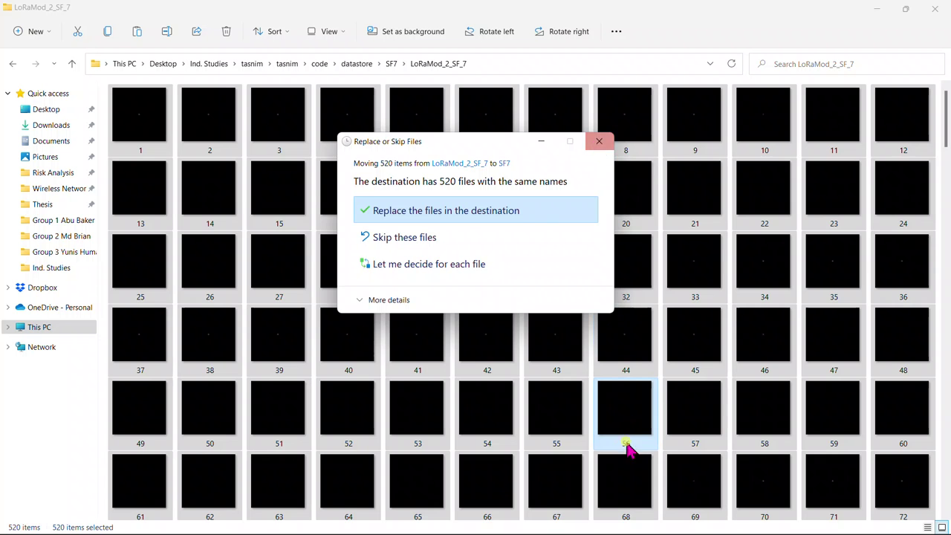
mouse_move(659, 531)
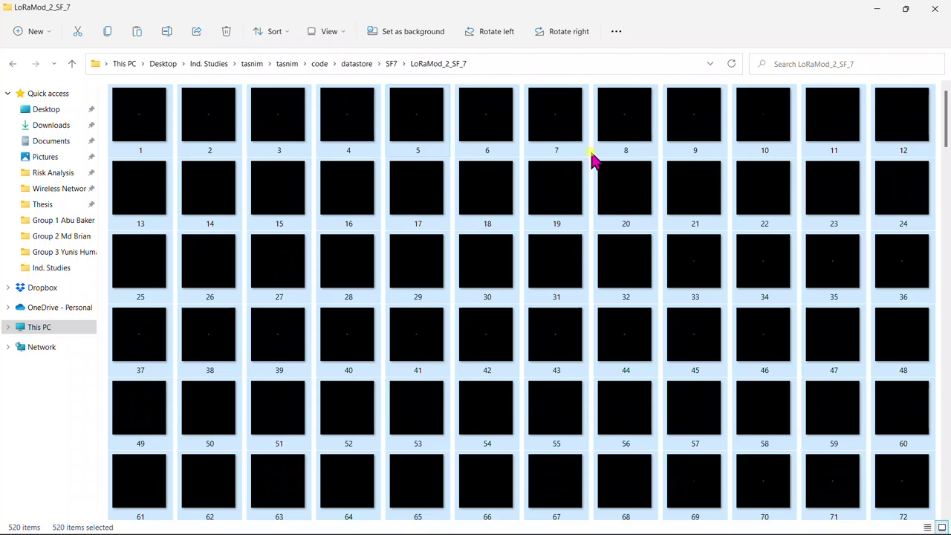
scroll(851, 411, "down", 2)
scroll(851, 411, "down", 20)
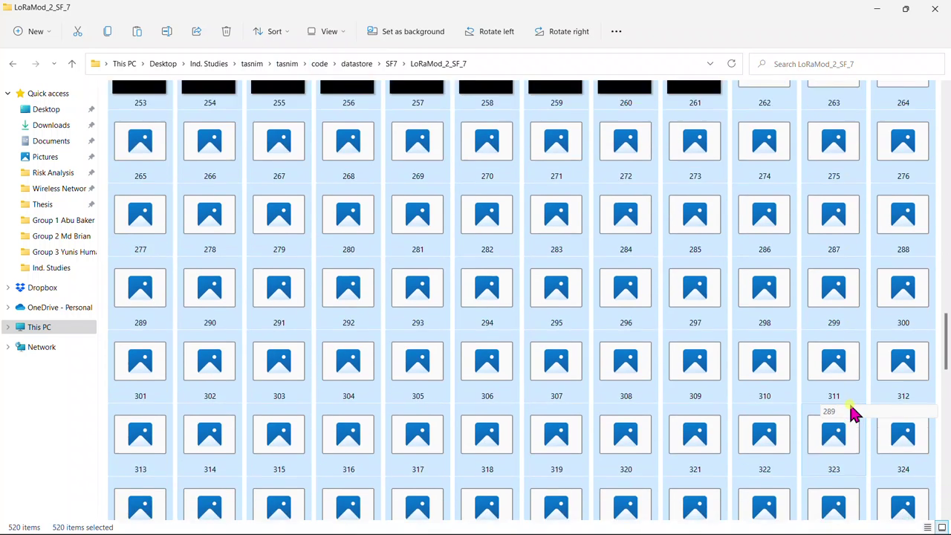
scroll(851, 410, "down", 1)
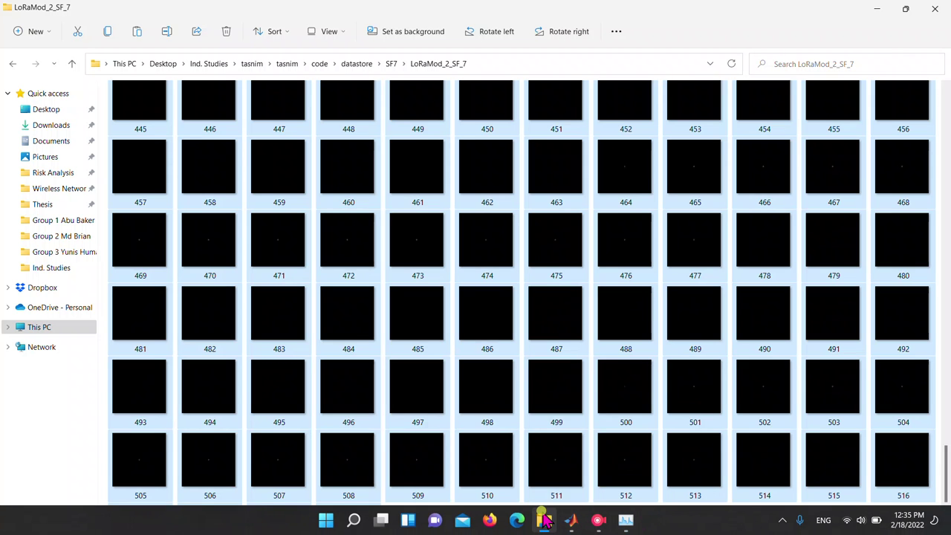
mouse_move(544, 519)
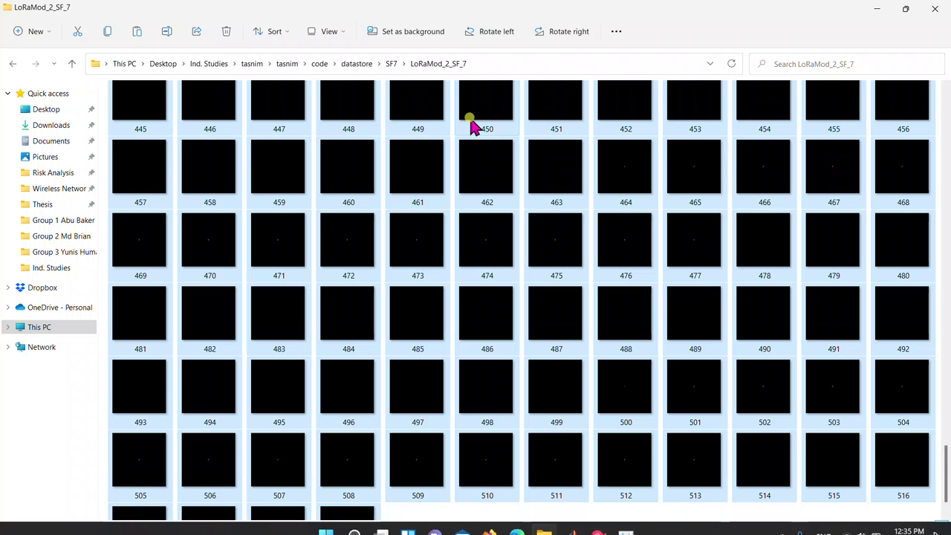
Step: Undo the deletion of LoRaMod_1_SF_7 and the move of its images, and check SF7's subfolders from datastore
left_click(391, 64)
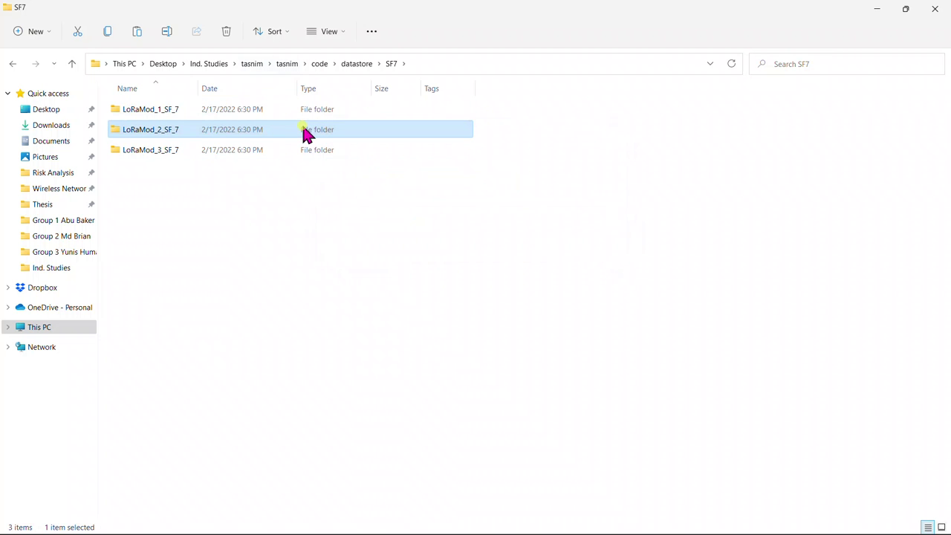
left_click(356, 65)
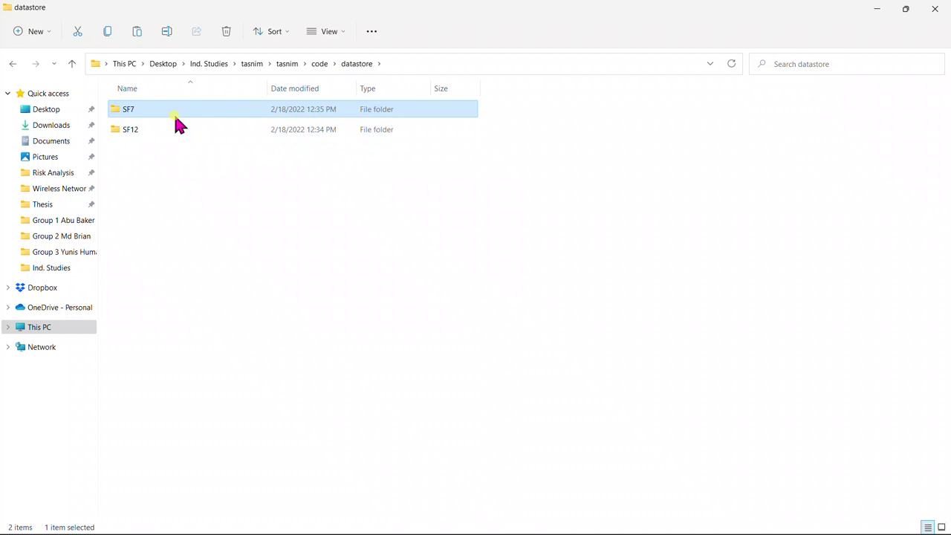
double_click(176, 115)
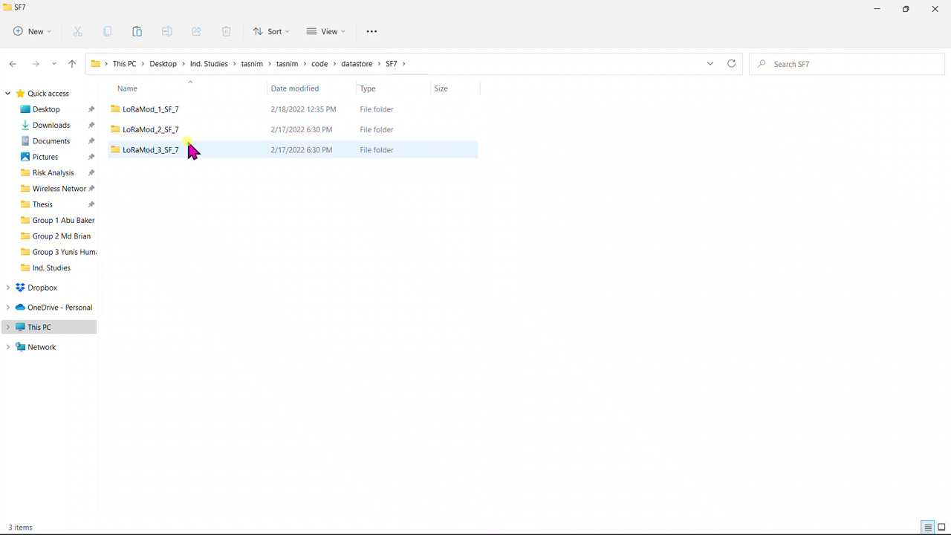
Step: Switch to the Deep Network Designer window showing the imported training data
mouse_move(387, 532)
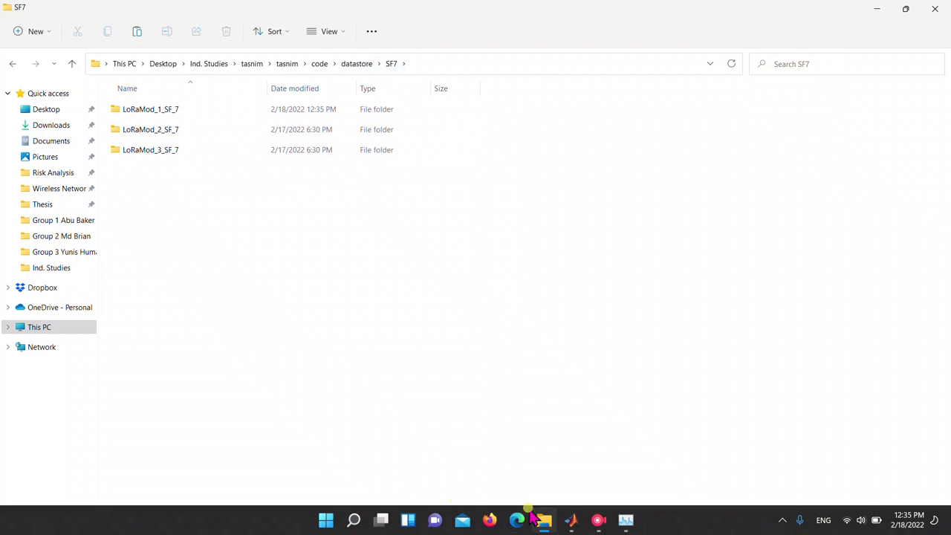
mouse_move(572, 520)
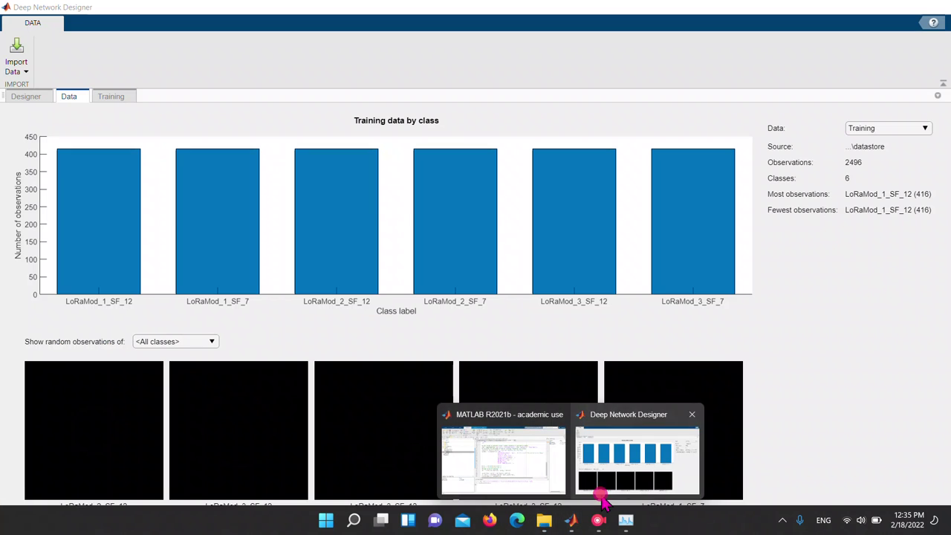
left_click(598, 487)
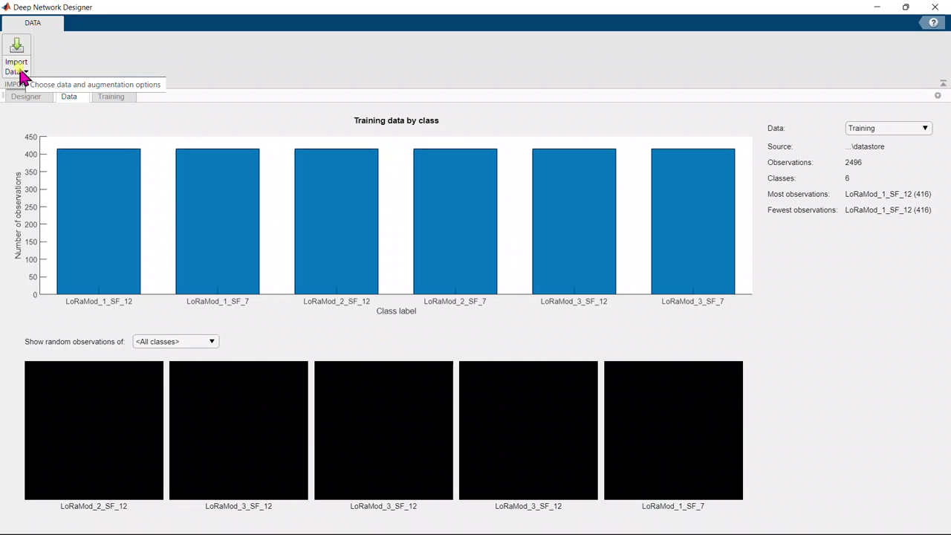
Step: Import the training images from the datastore folder with a randomized 20% validation split, and close the SF7 folder window
left_click(22, 75)
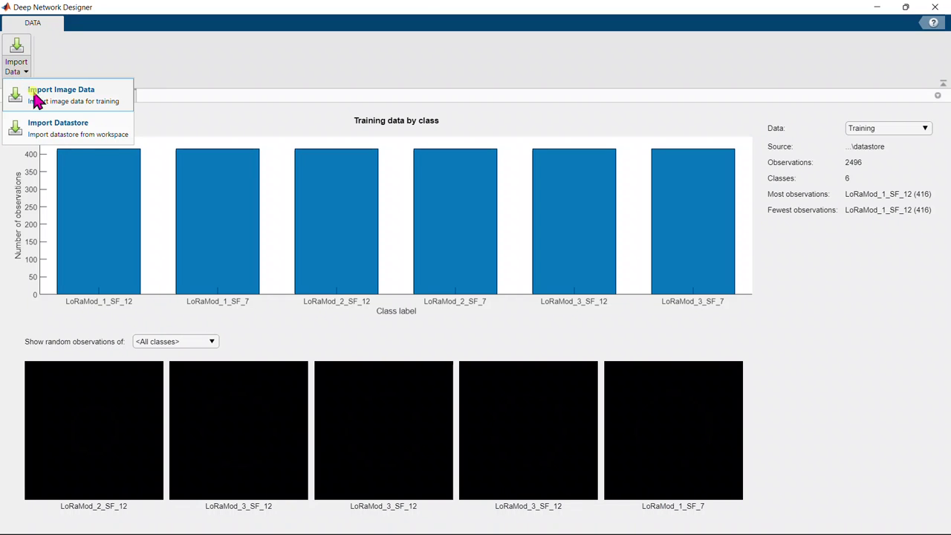
left_click(36, 98)
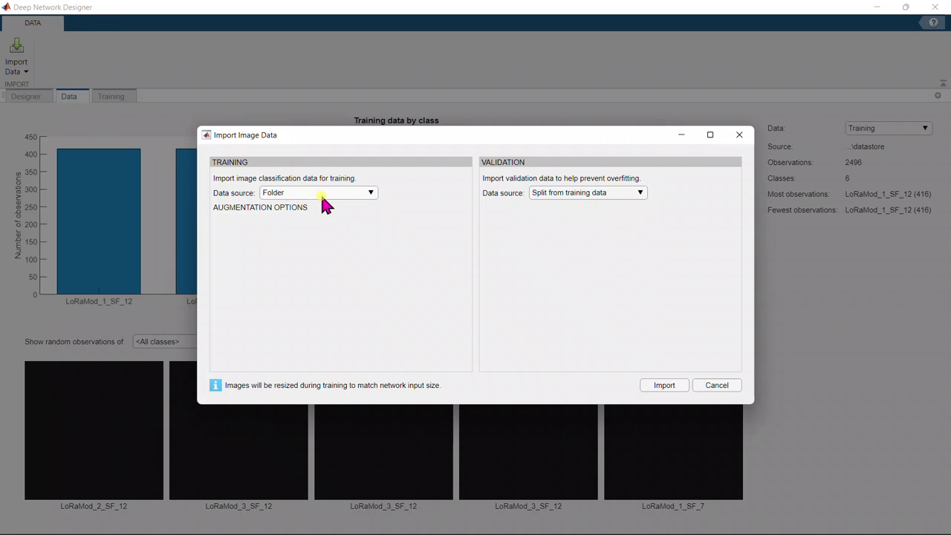
left_click(320, 192)
left_click(322, 206)
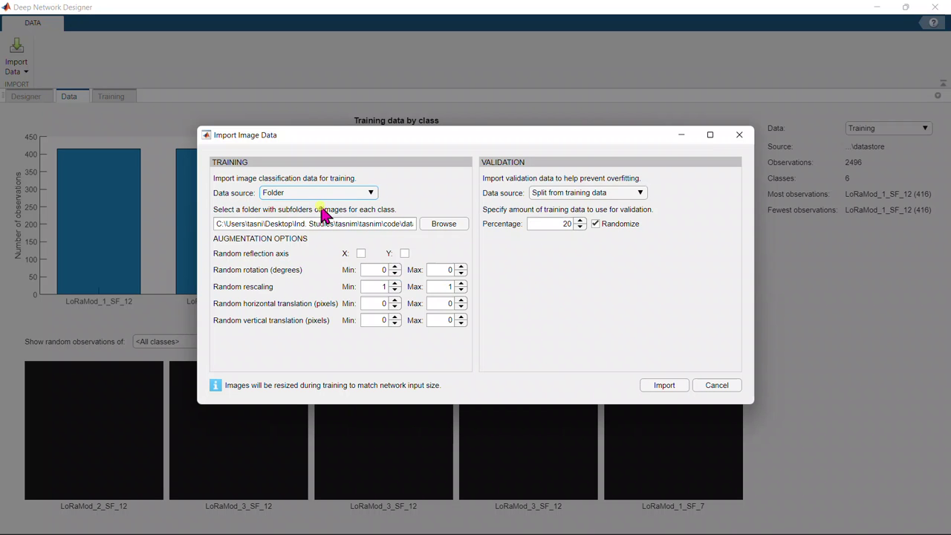
left_click(443, 223)
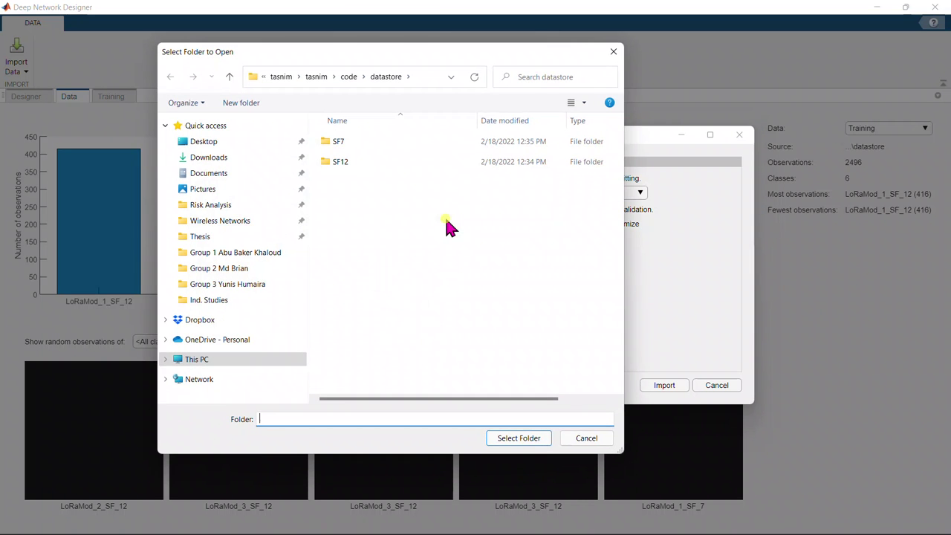
left_click(386, 77)
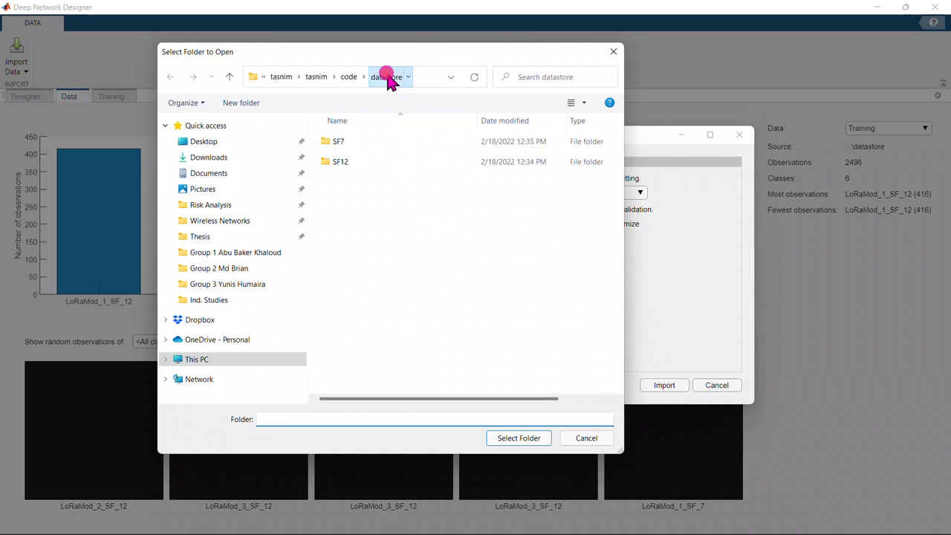
left_click(349, 79)
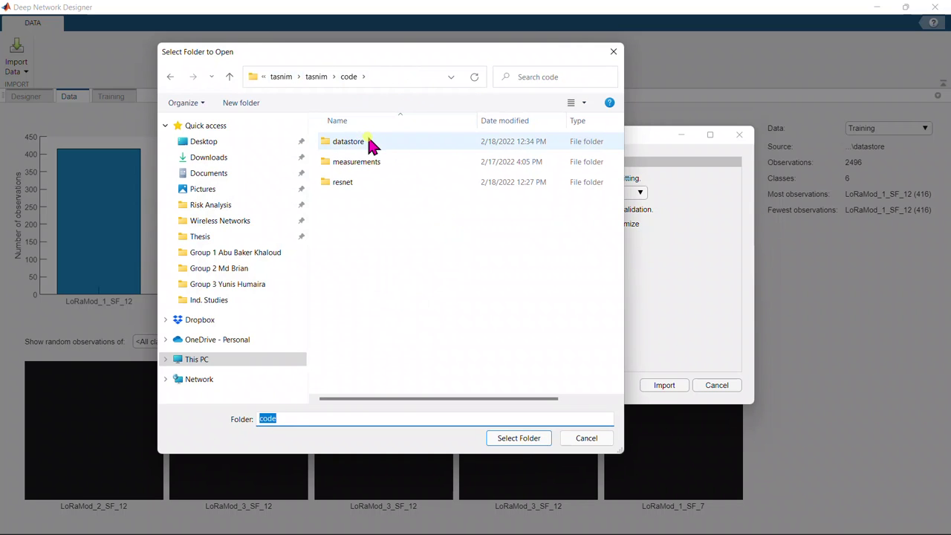
left_click(369, 142)
left_click(519, 438)
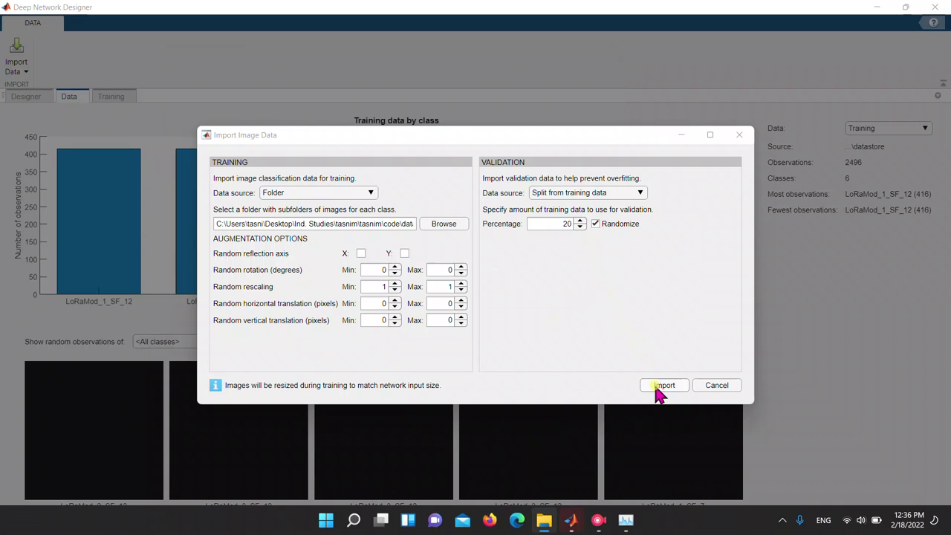
left_click(660, 388)
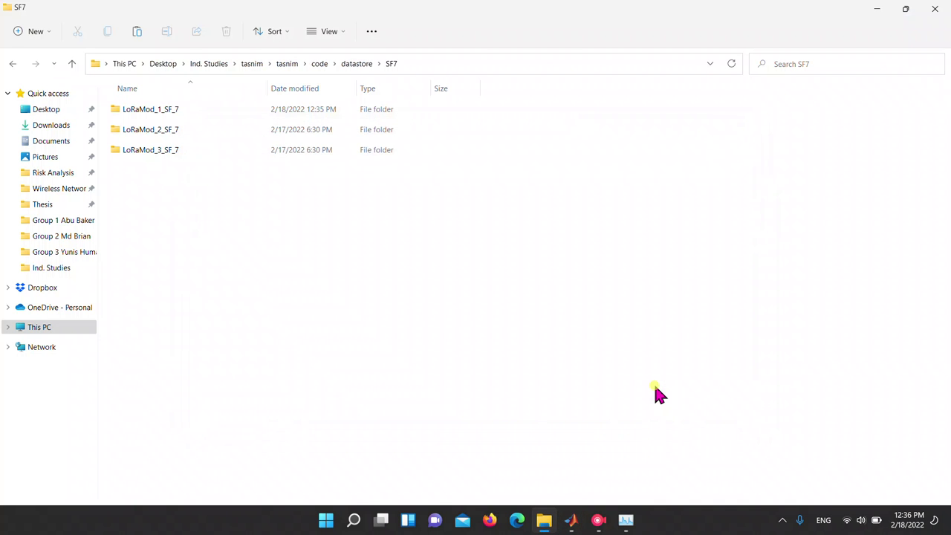
left_click(928, 14)
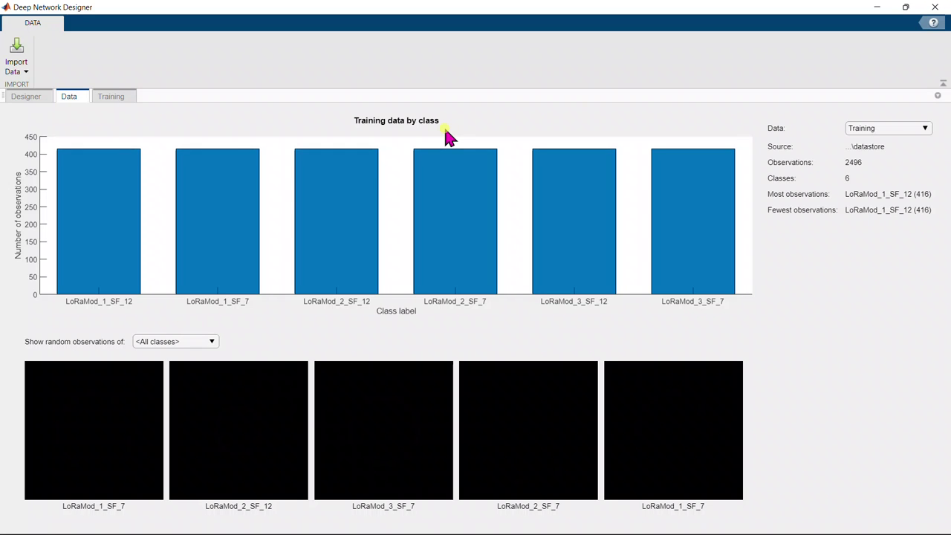
Step: Check the training view and the classes offered for random observations of the imported data, keeping all classes selected
left_click(105, 100)
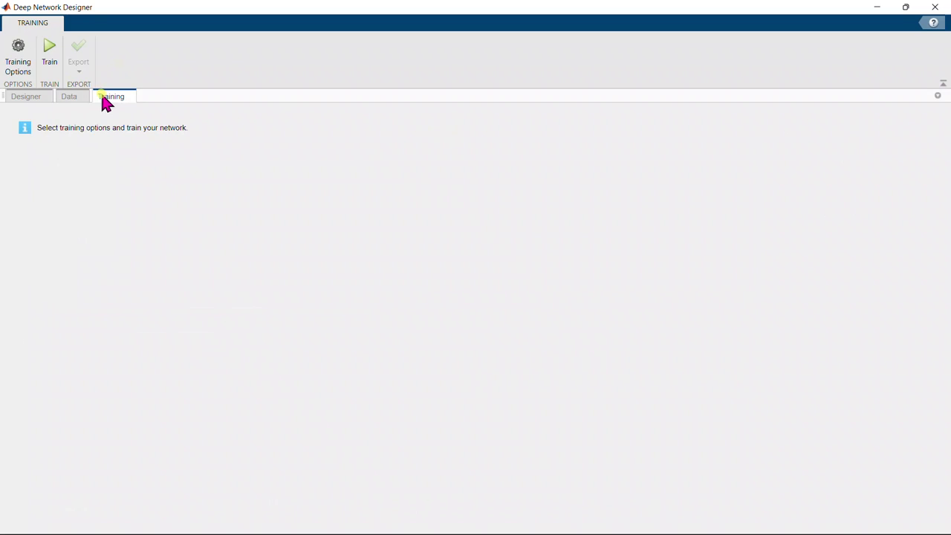
left_click(78, 104)
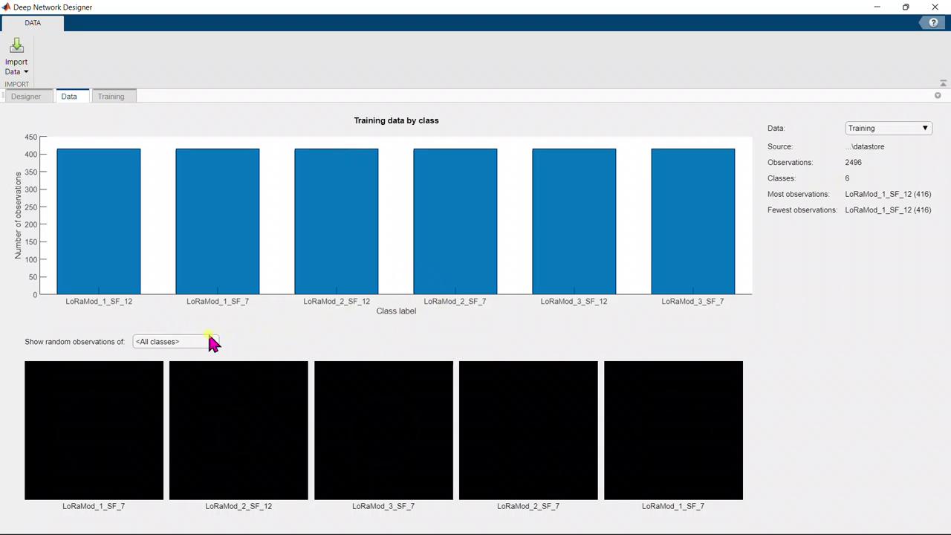
left_click(185, 343)
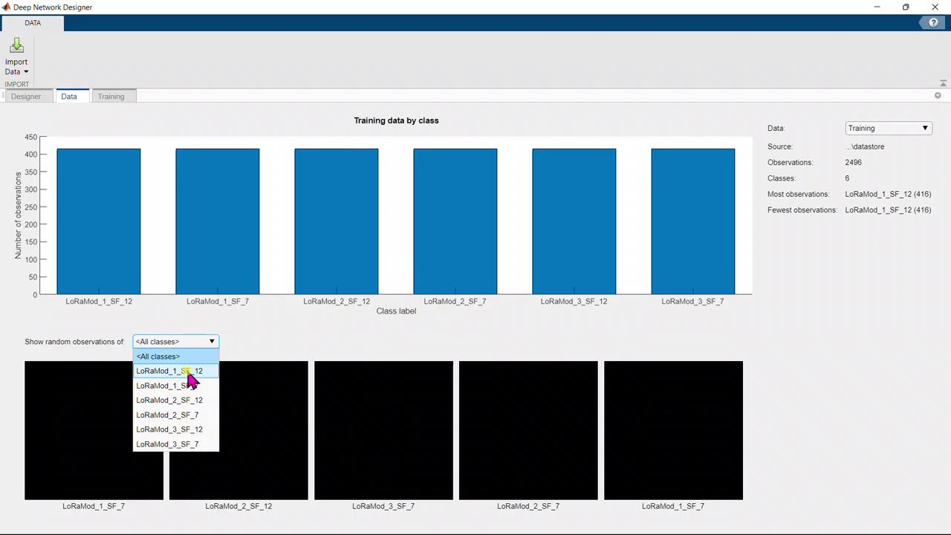
left_click(188, 353)
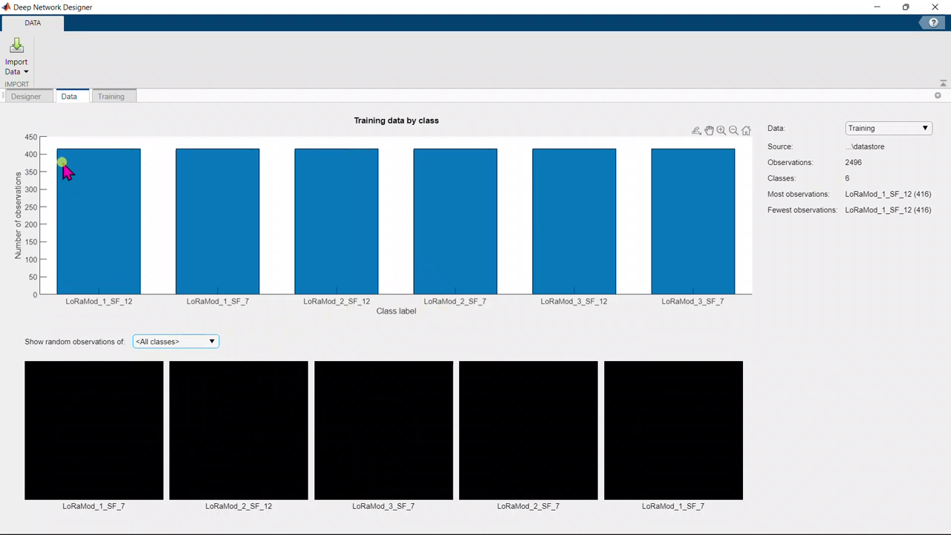
Step: Re-import the image data from the datastore folder with a randomized 20% validation split, and check a LoRaMod_1_SF_12 sample's file path
left_click(26, 67)
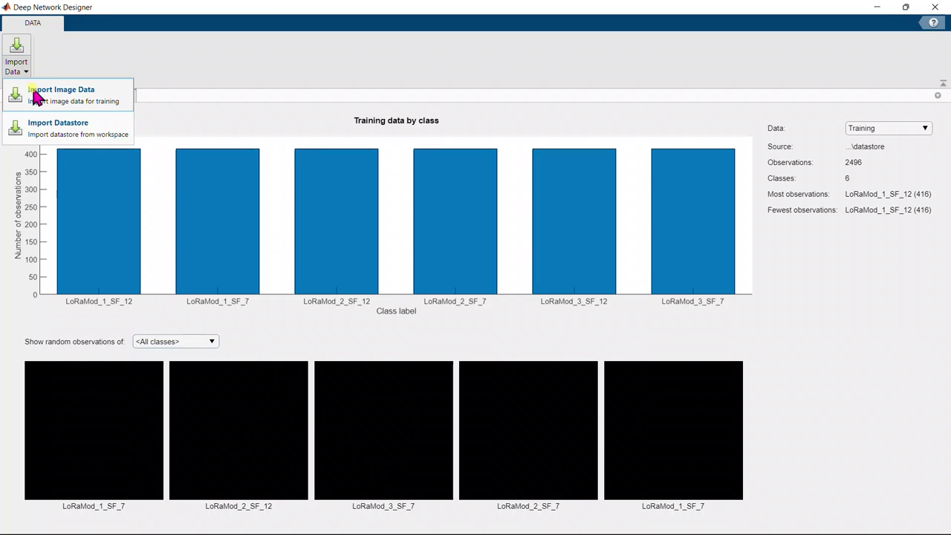
left_click(35, 96)
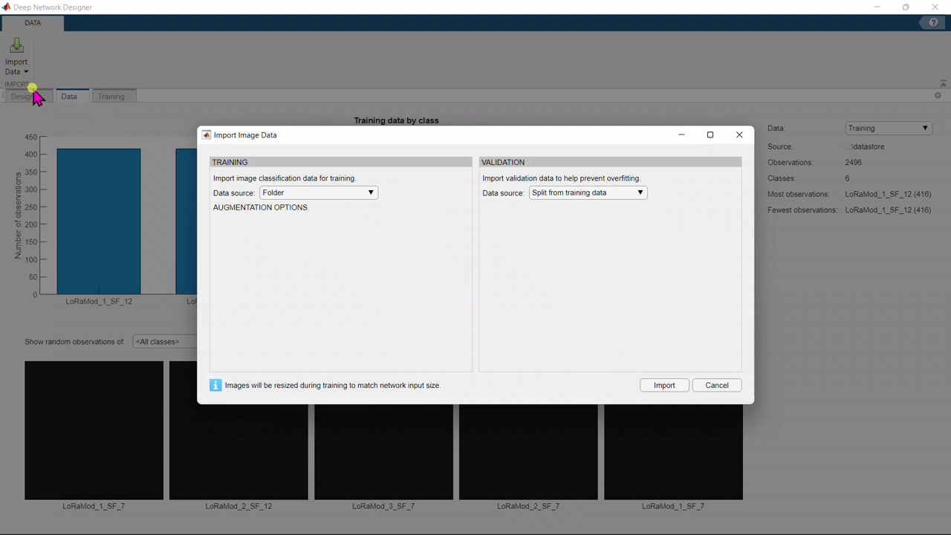
left_click(314, 193)
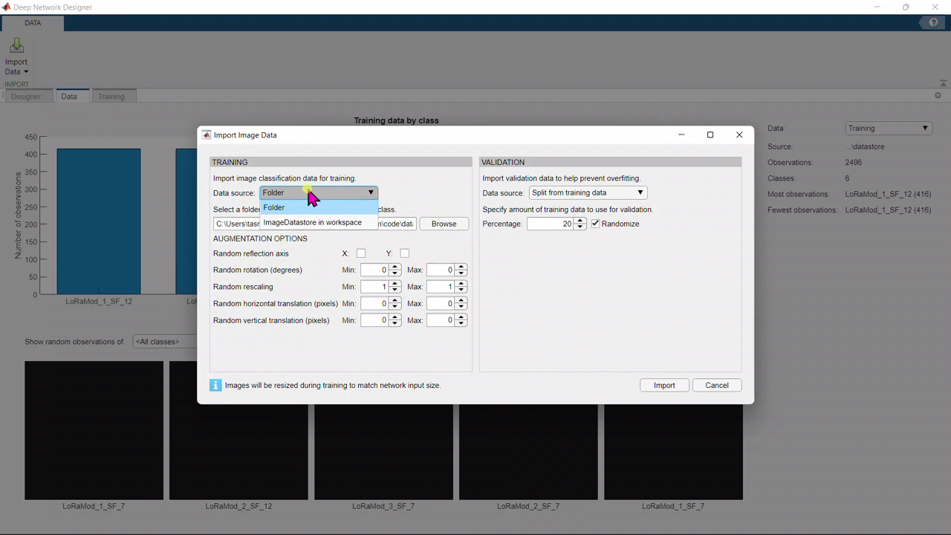
left_click(395, 186)
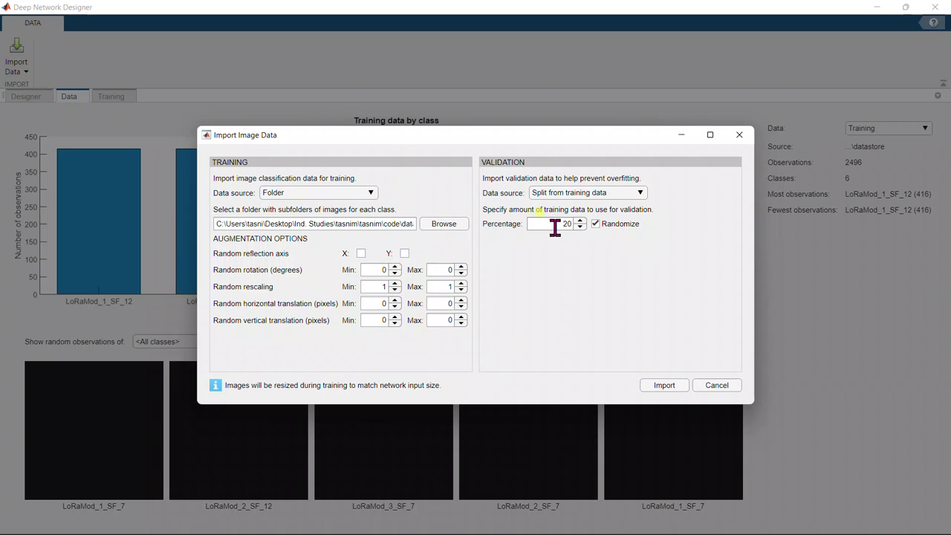
left_click(671, 384)
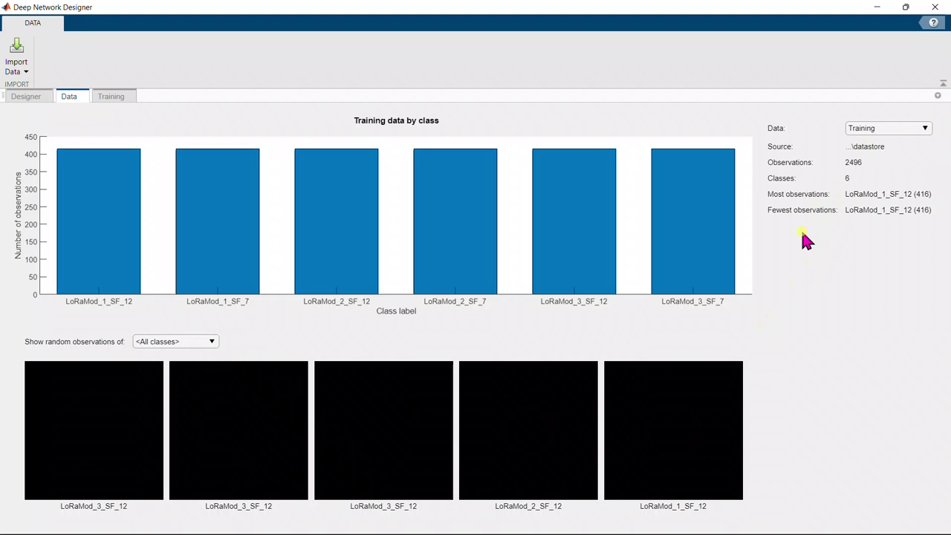
mouse_move(688, 462)
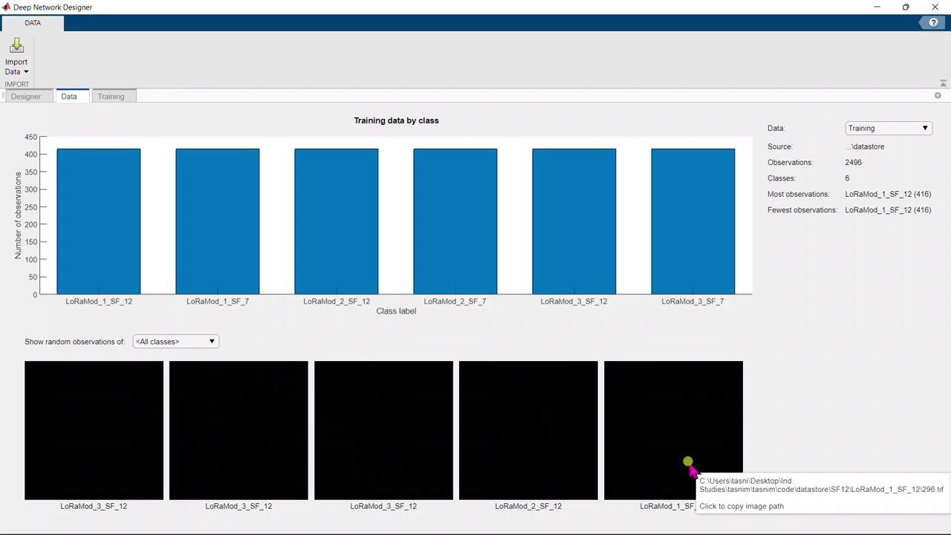
left_click(606, 484)
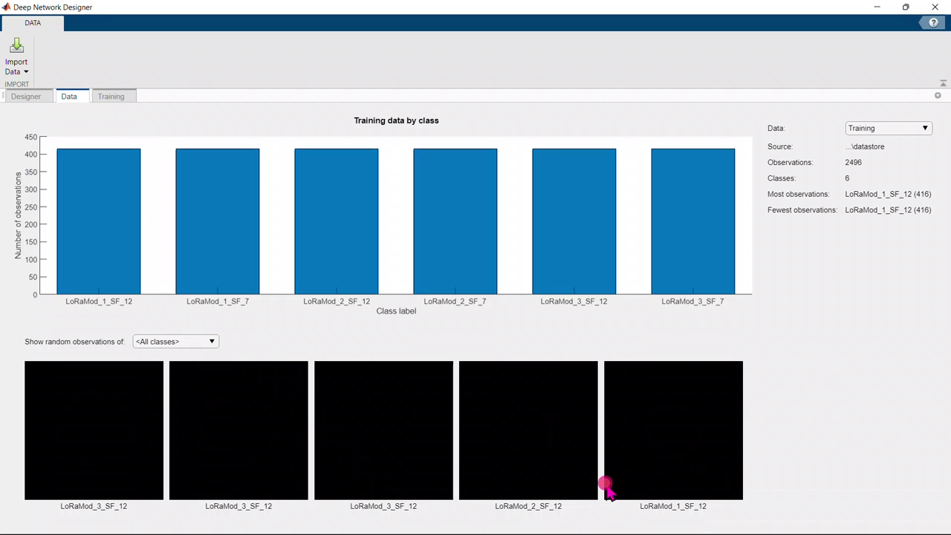
Step: Look at the loraFP.m script in the main MATLAB window and return to the Deep Network Designer training data
mouse_move(600, 529)
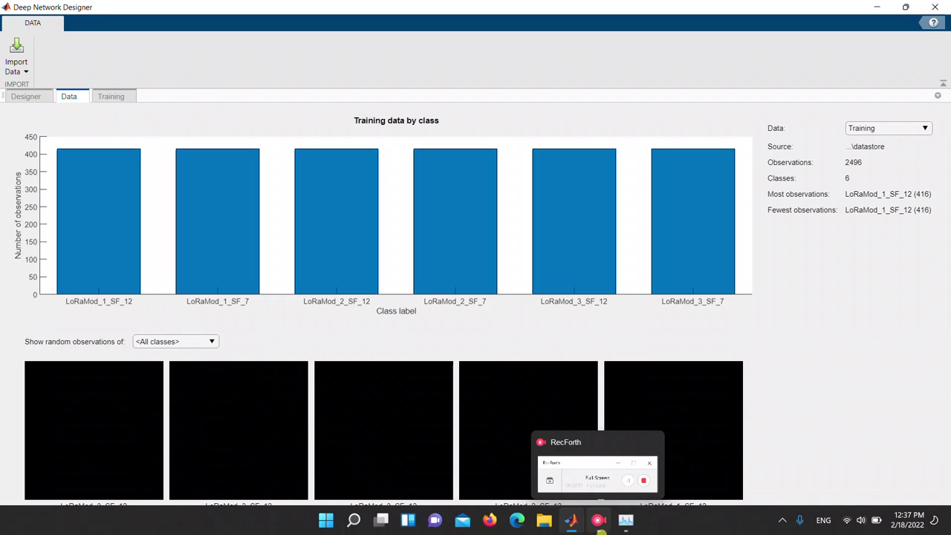
mouse_move(627, 524)
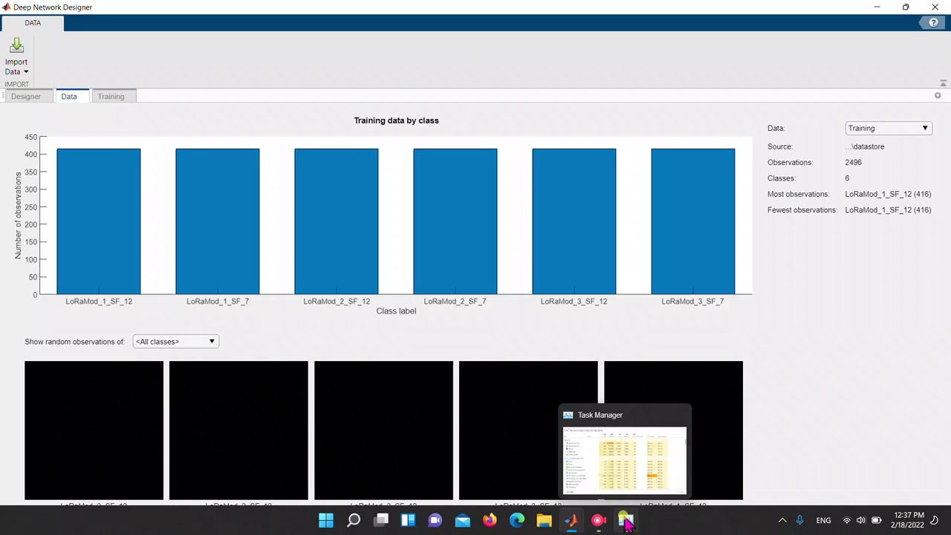
mouse_move(570, 521)
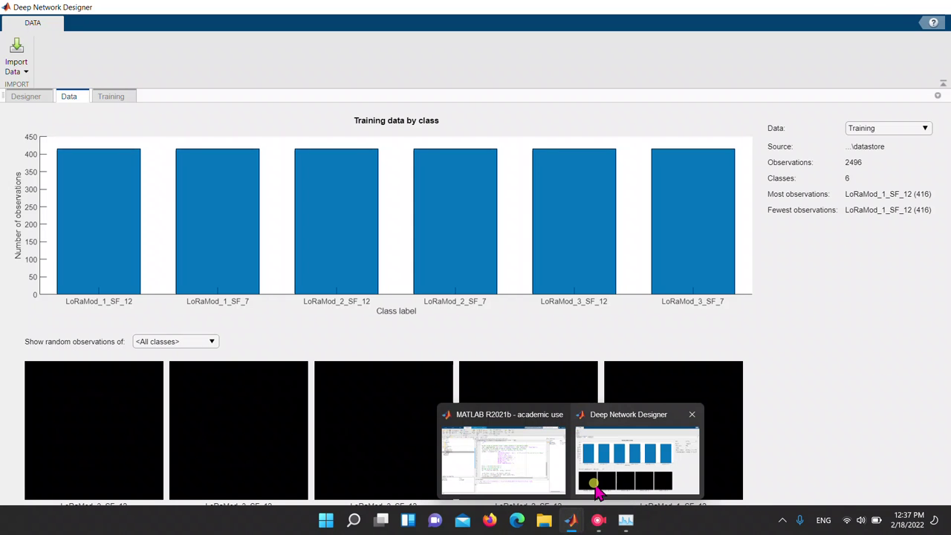
mouse_move(503, 460)
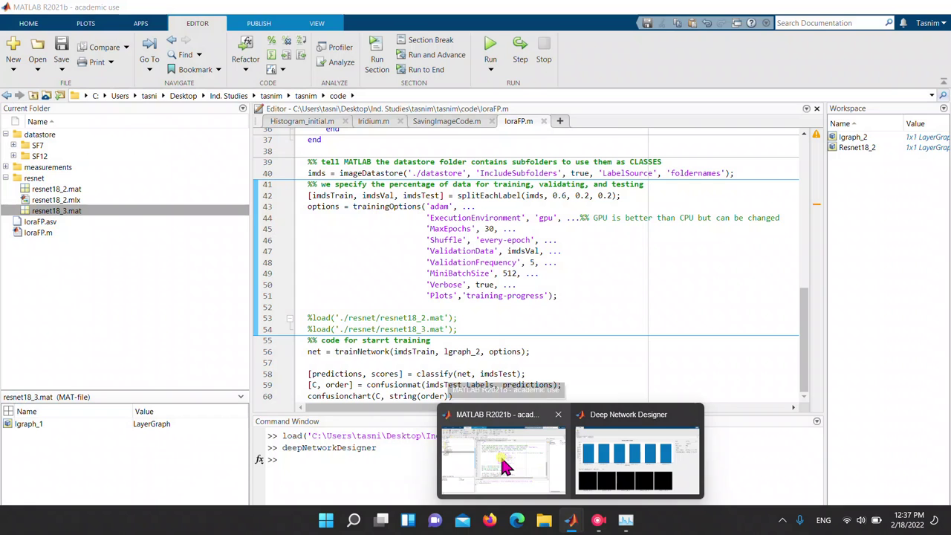
left_click(503, 464)
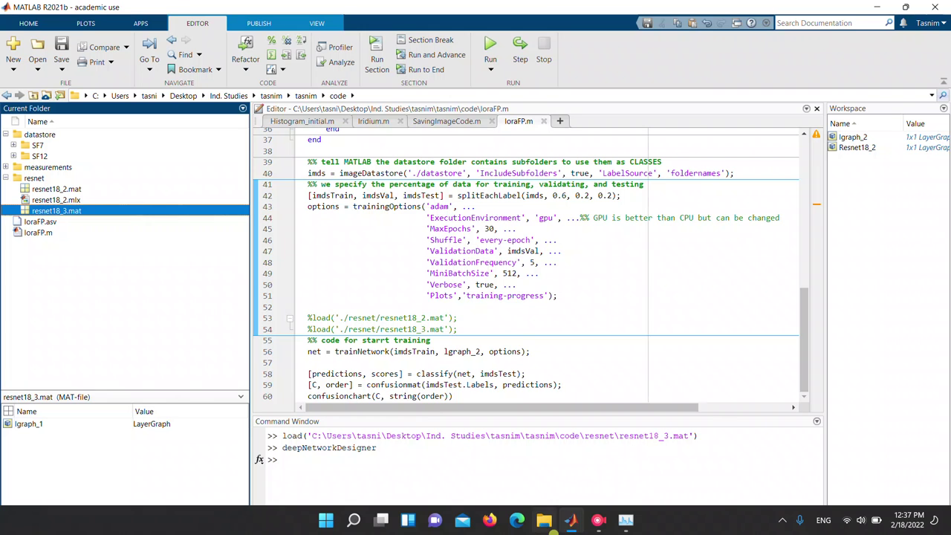
mouse_move(571, 523)
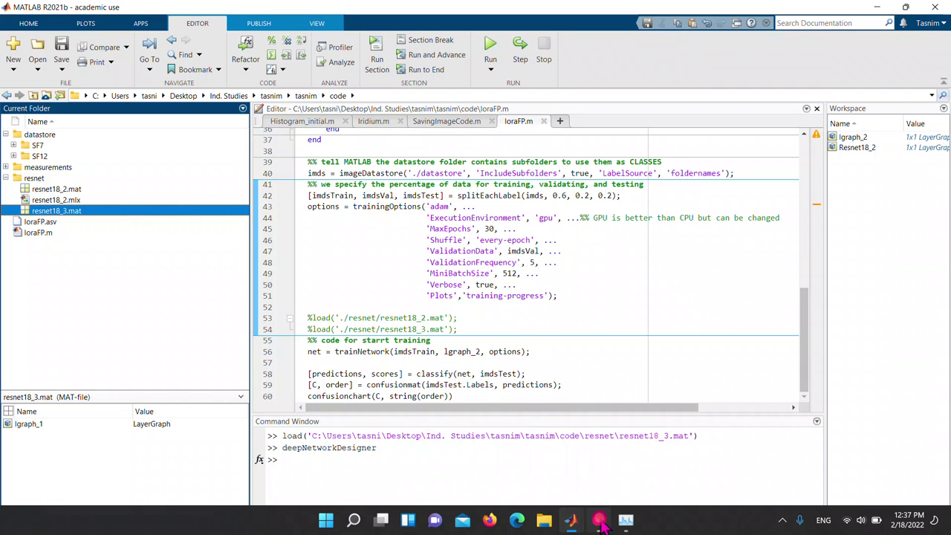
left_click(599, 520)
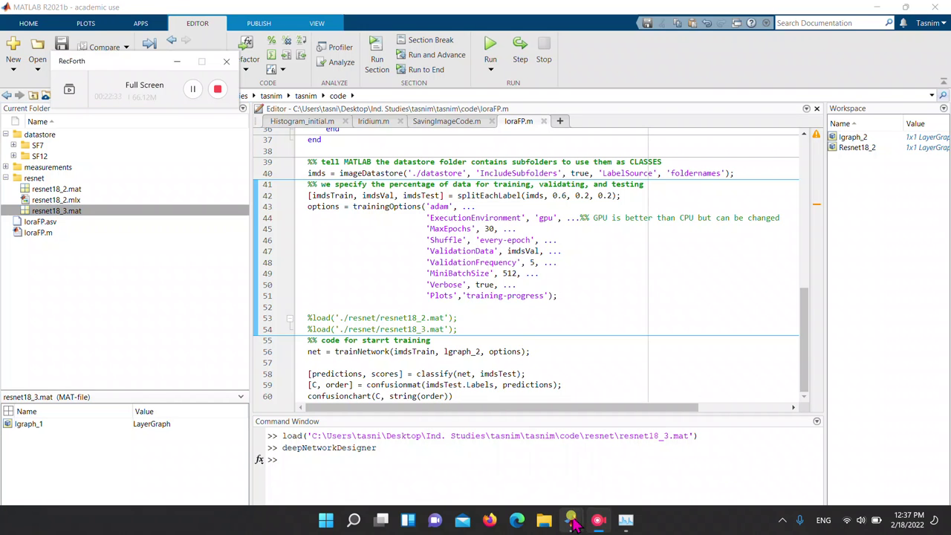
mouse_move(570, 522)
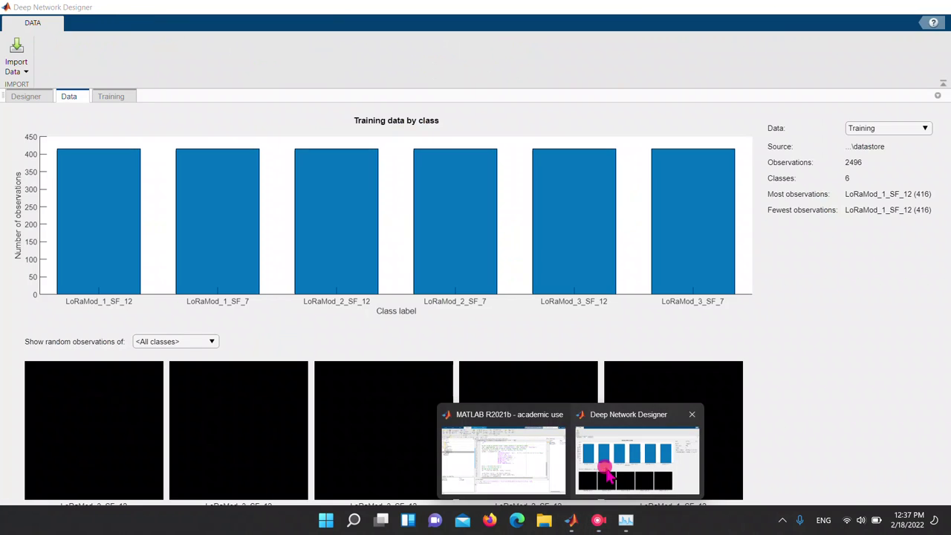
left_click(607, 476)
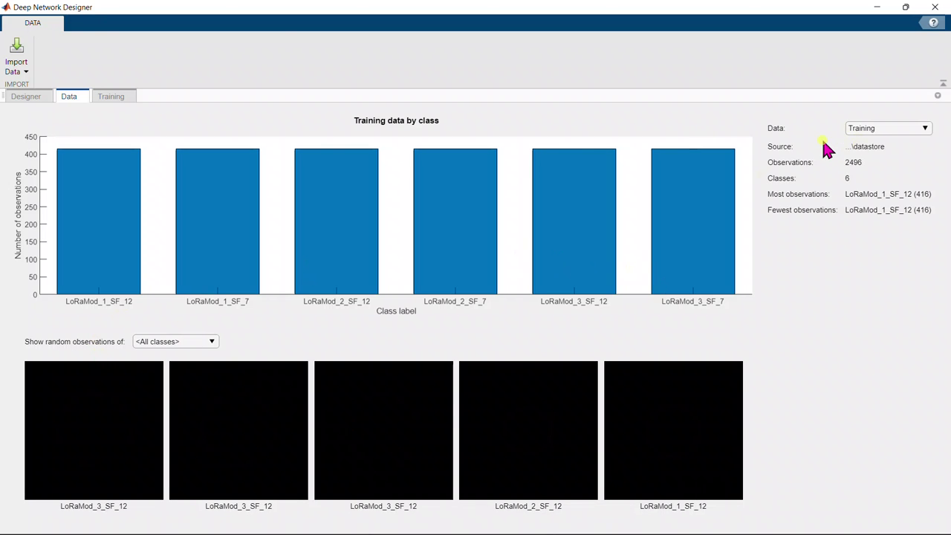
Step: Examine the output size of the fc fully connected layer in the network diagram
left_click(26, 96)
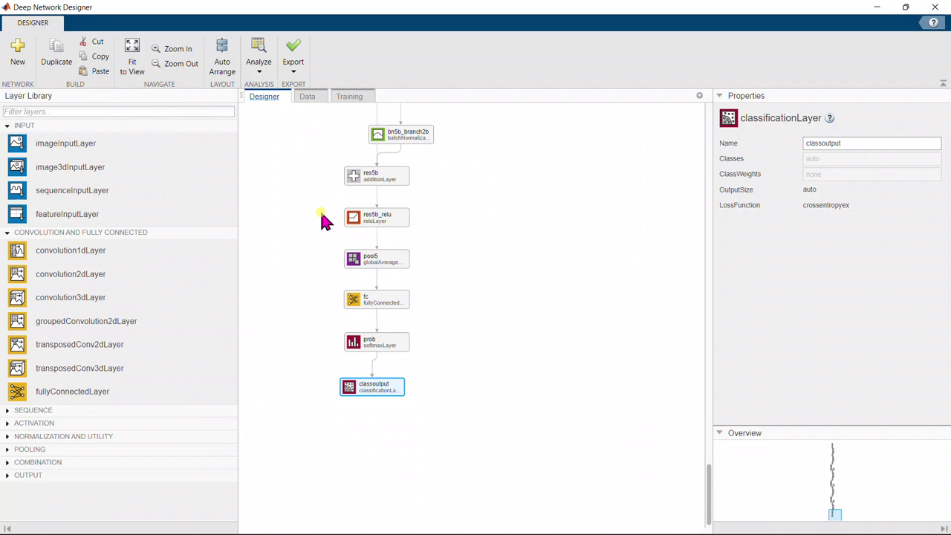
left_click(355, 295)
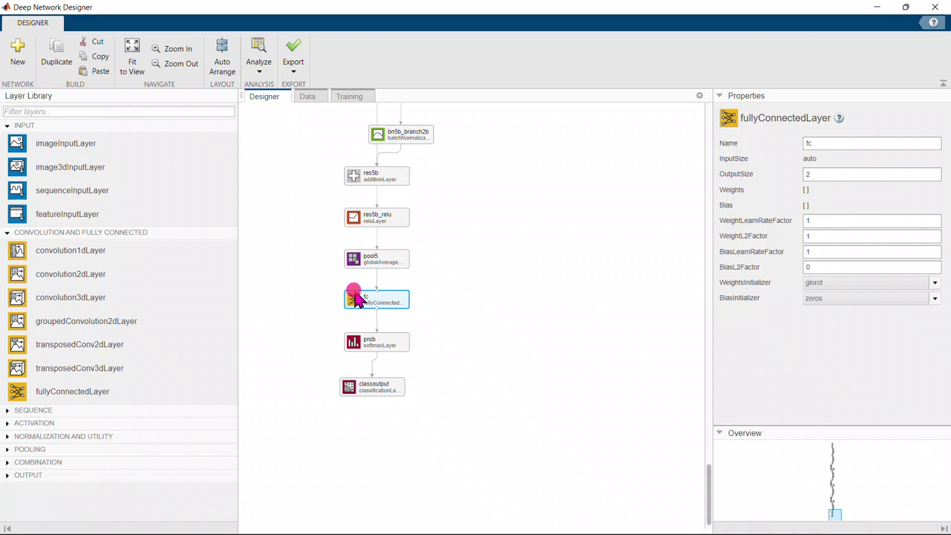
left_click(830, 172)
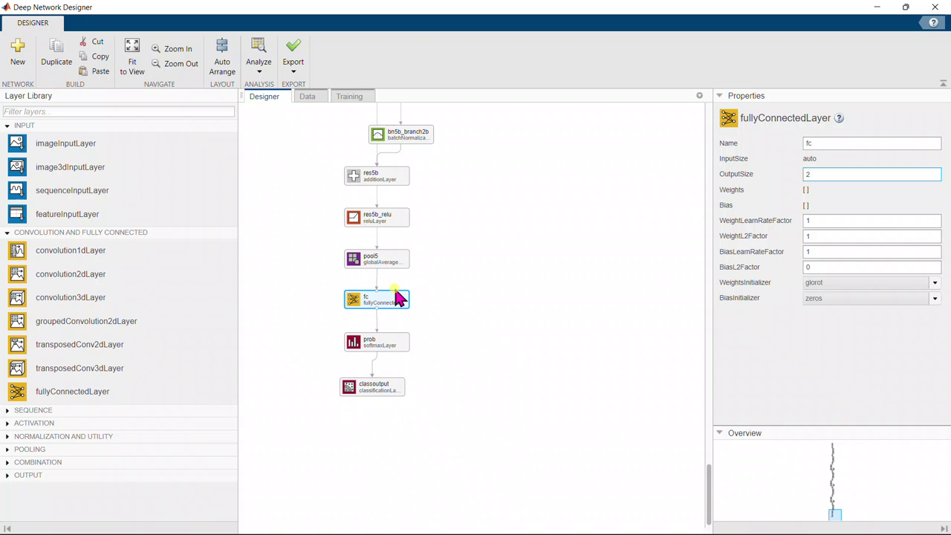
Step: Start training the network on the imported data and switch to the main MATLAB window
left_click(349, 97)
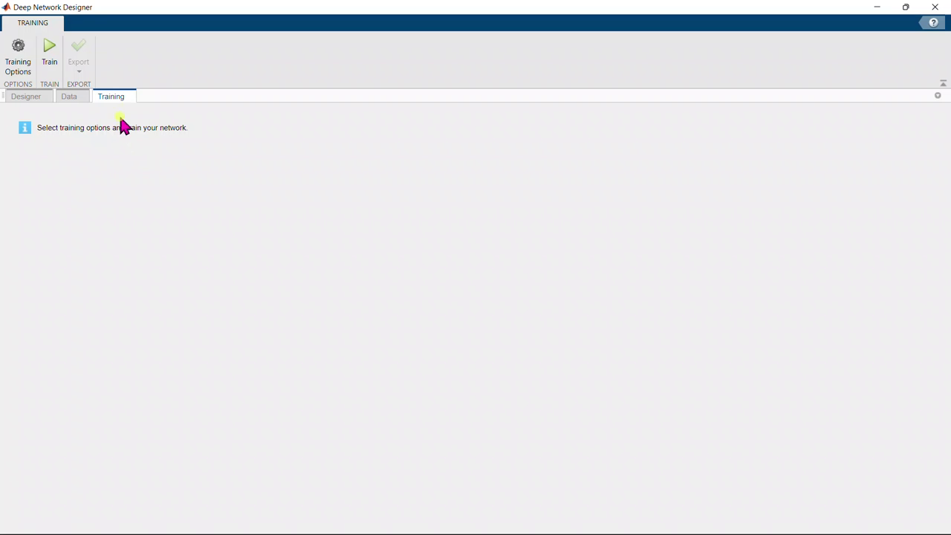
left_click(58, 47)
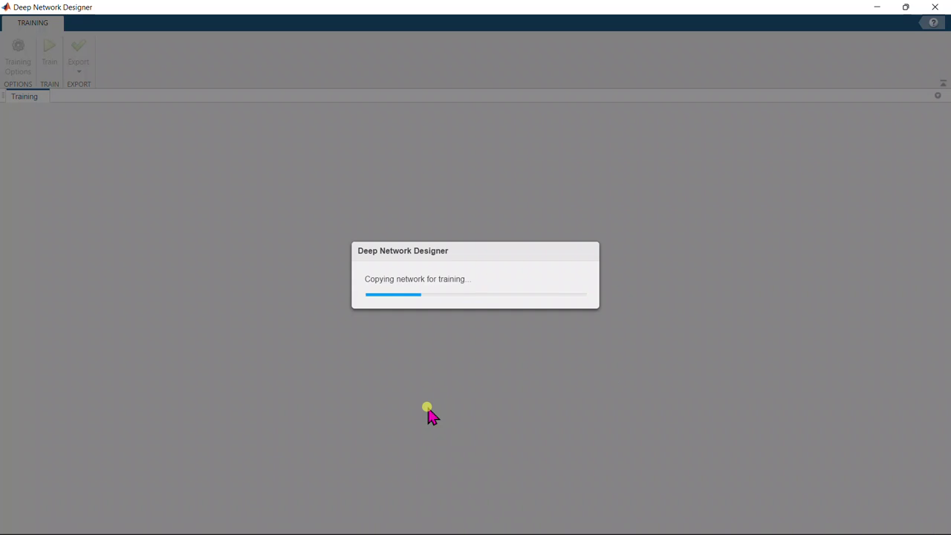
mouse_move(550, 532)
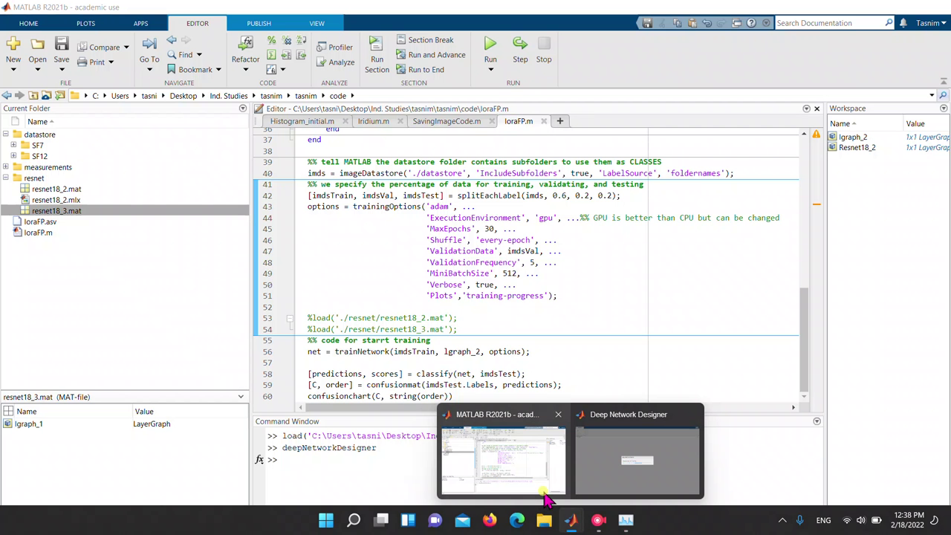
left_click(546, 500)
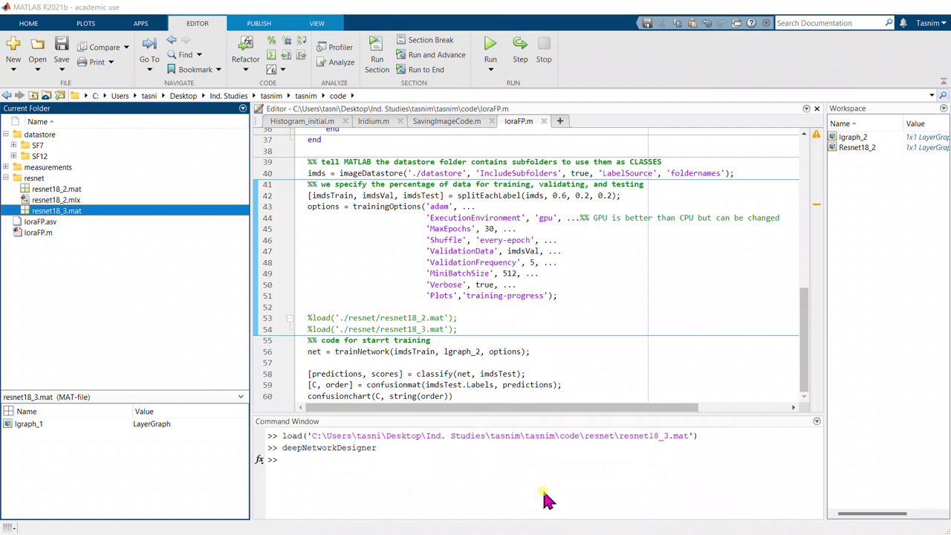